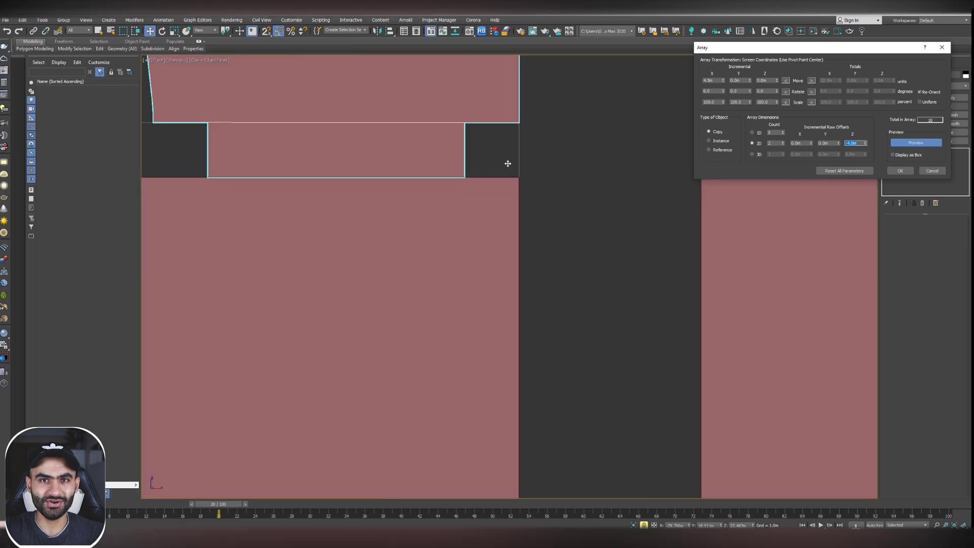
# Adjust the second-dimension copy count for the facade block in the array settings
pyautogui.moveTo(783, 144); pyautogui.dragTo(782, 140)
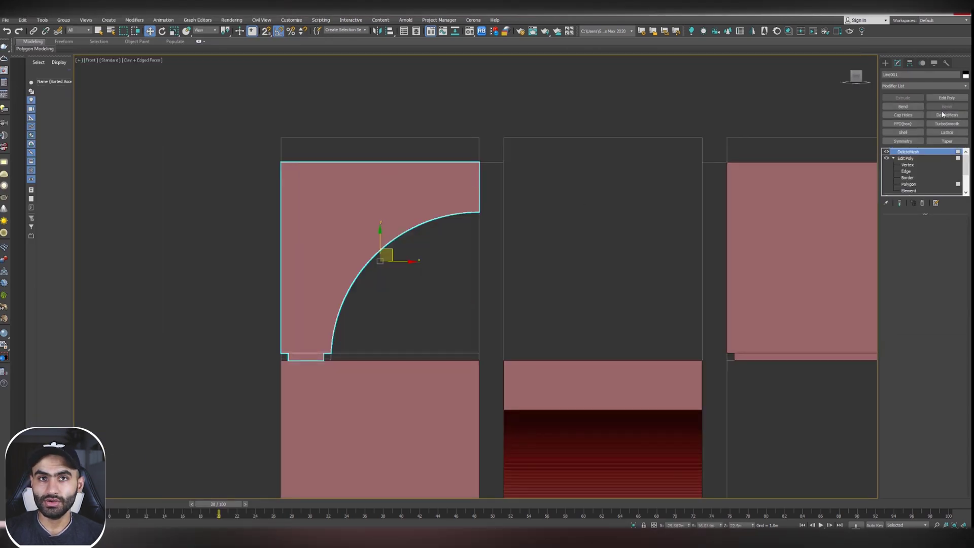
# Add an Edit Poly modifier to the quarter-arch facade block for editing its base strip
pyautogui.click(946, 98)
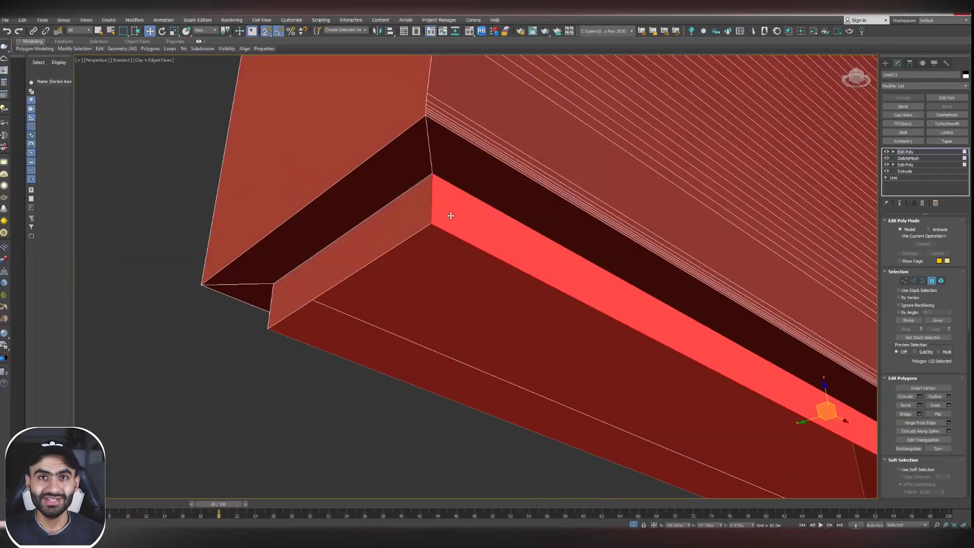
pyautogui.keyDown('alt'); pyautogui.moveTo(450, 216); pyautogui.dragTo(428, 252, button='middle'); pyautogui.keyUp('alt')
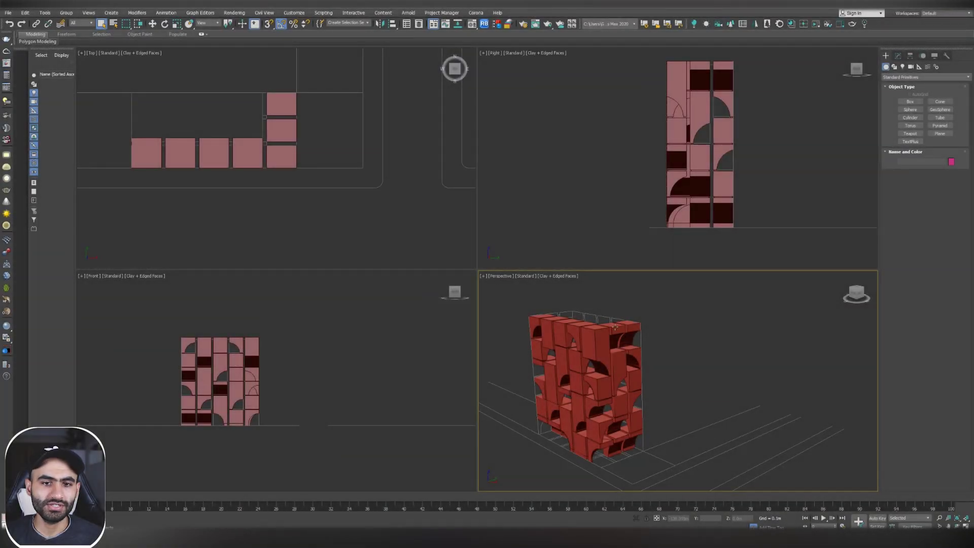
# Examine the assembled arched blocks of the corner facade in an enlarged perspective view
pyautogui.moveTo(631, 326); pyautogui.dragTo(691, 312, button='middle')
pyautogui.click(672, 328)
pyautogui.hotkey('alt', 'w')
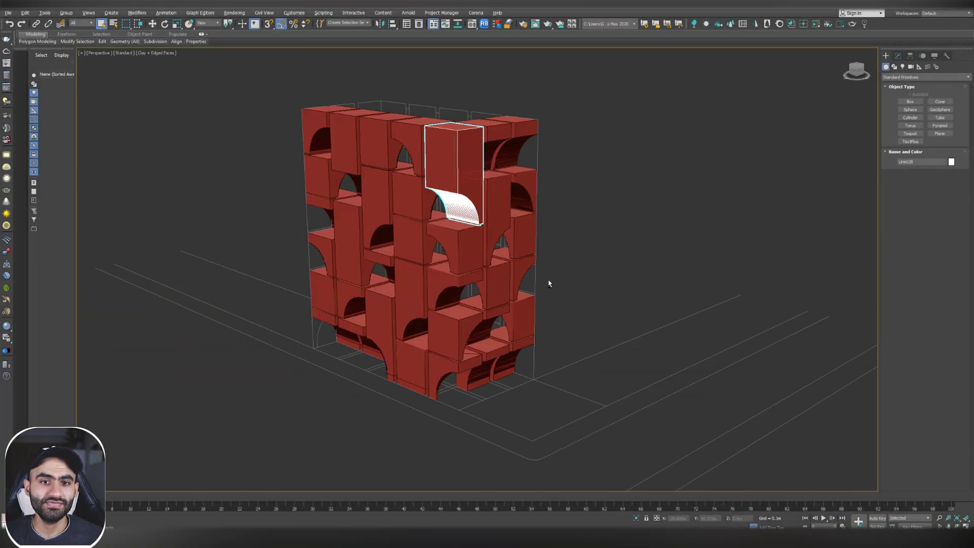
pyautogui.moveTo(548, 284)
pyautogui.keyDown('alt'); pyautogui.mouseDown(button='middle')
pyautogui.moveTo(510, 288)
pyautogui.moveTo(550, 290)
pyautogui.moveTo(554, 258)
pyautogui.moveTo(552, 285)
pyautogui.mouseUp(button='middle'); pyautogui.keyUp('alt')
pyautogui.click(578, 311)
pyautogui.click(495, 312)
pyautogui.hotkey('alt', 'w')
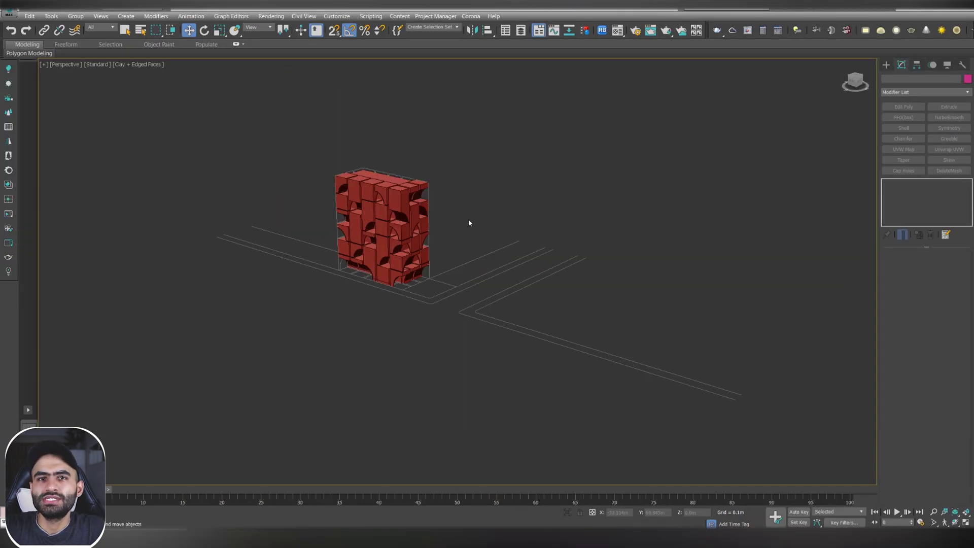
# Select all the arched facade blocks and group them under the name All
pyautogui.click(388, 212)
pyautogui.moveTo(465, 232)
pyautogui.mouseDown(button='middle')
pyautogui.moveTo(472, 224)
pyautogui.moveTo(471, 241)
pyautogui.mouseUp(button='middle')
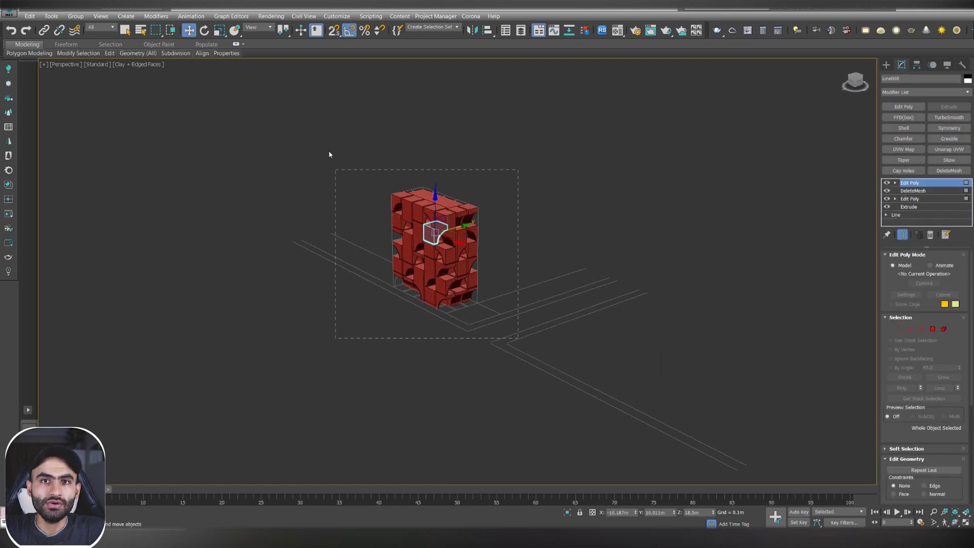
pyautogui.moveTo(330, 150); pyautogui.dragTo(330, 149)
pyautogui.press('z')
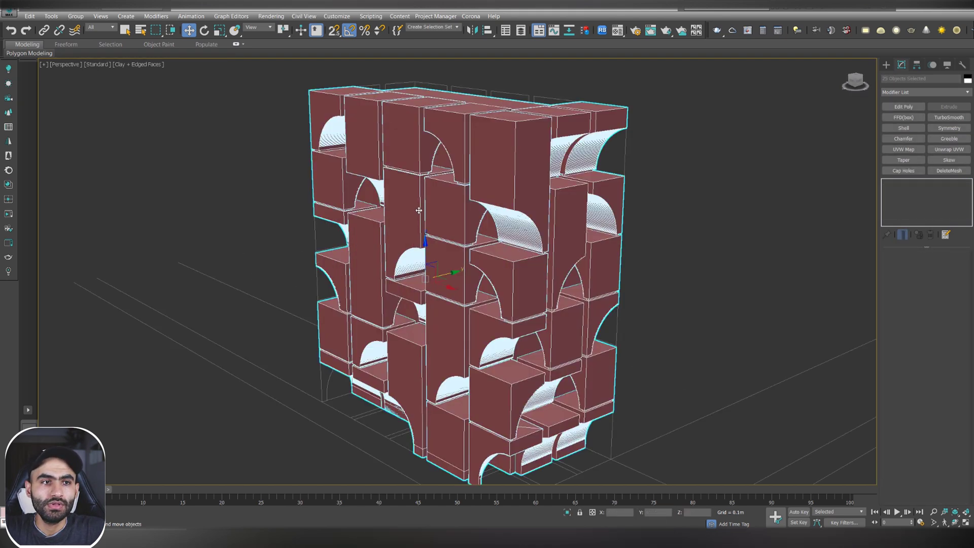
pyautogui.click(76, 17)
pyautogui.click(84, 25)
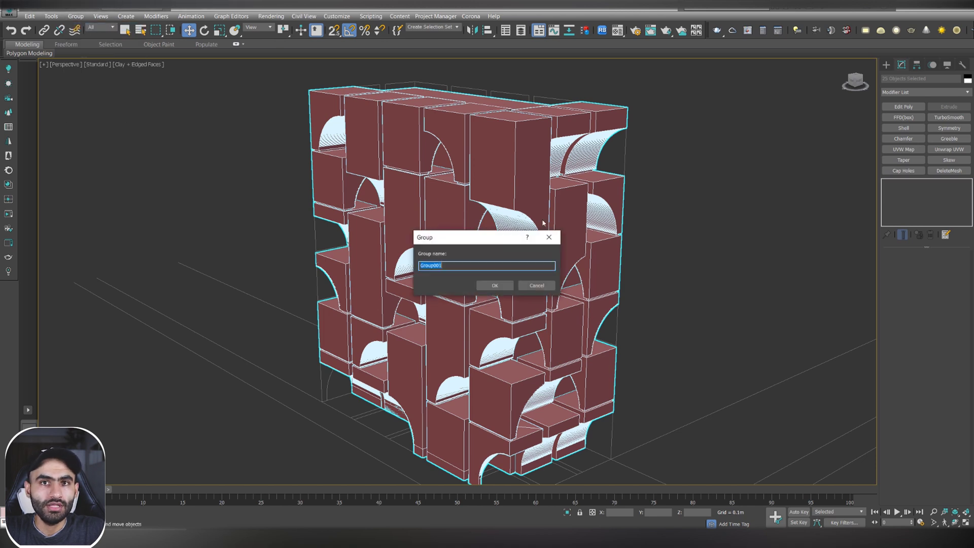
pyautogui.click(495, 285)
pyautogui.press('z')
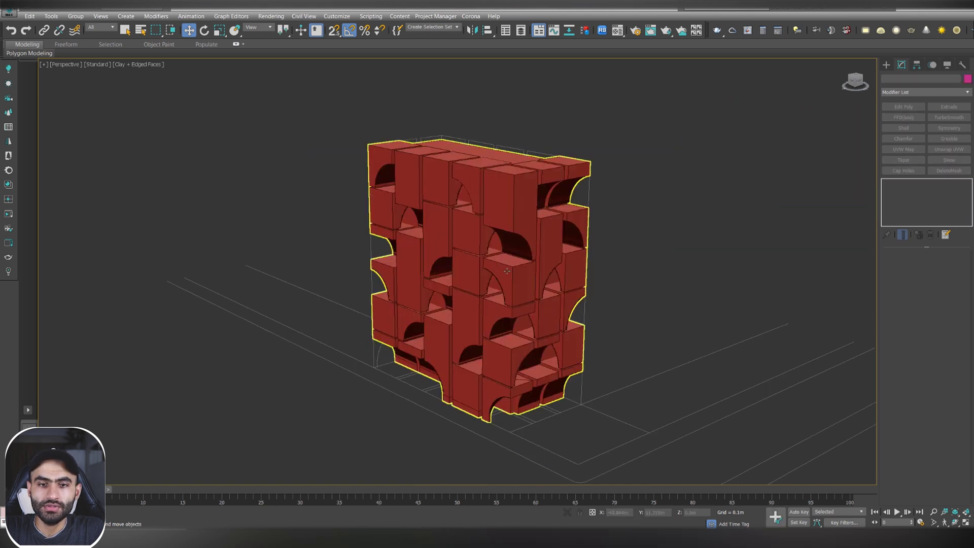
# Center the All group's pivot on the object and set the pivot's absolute Z position to 0 m
pyautogui.click(507, 272)
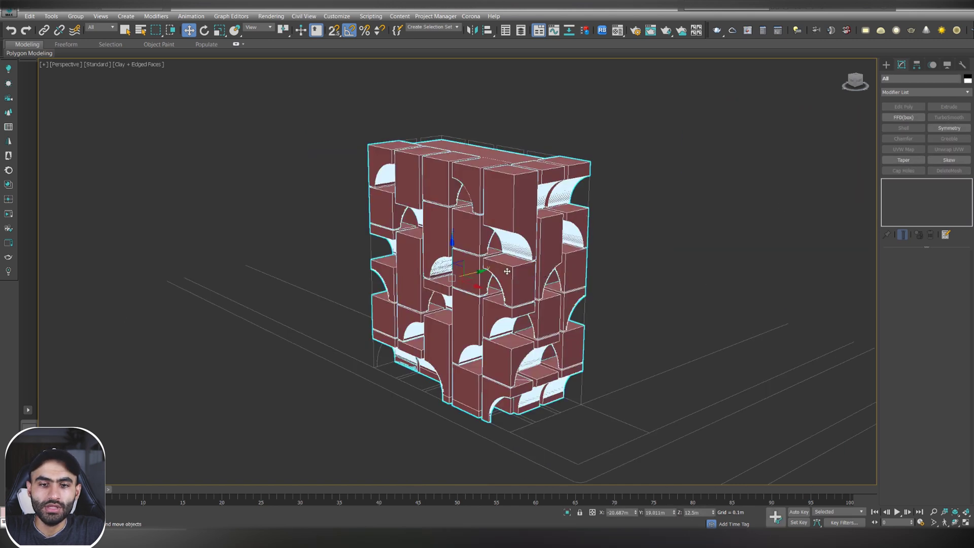
pyautogui.click(917, 65)
pyautogui.click(921, 126)
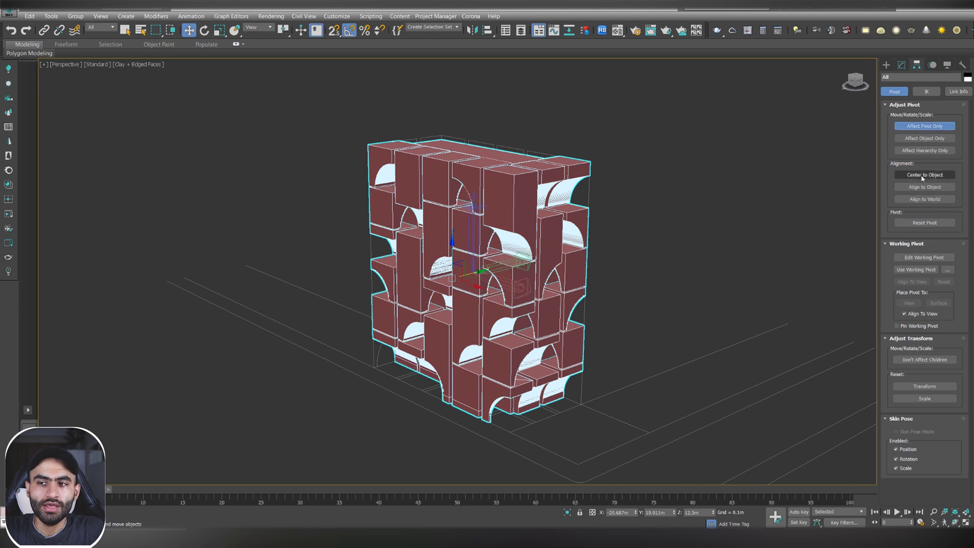
pyautogui.rightClick(194, 32)
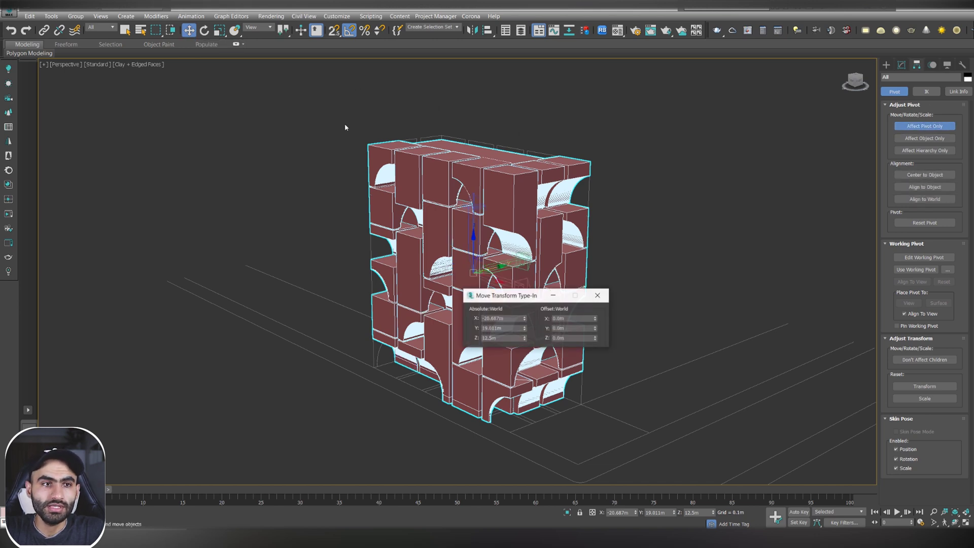
pyautogui.rightClick(525, 338)
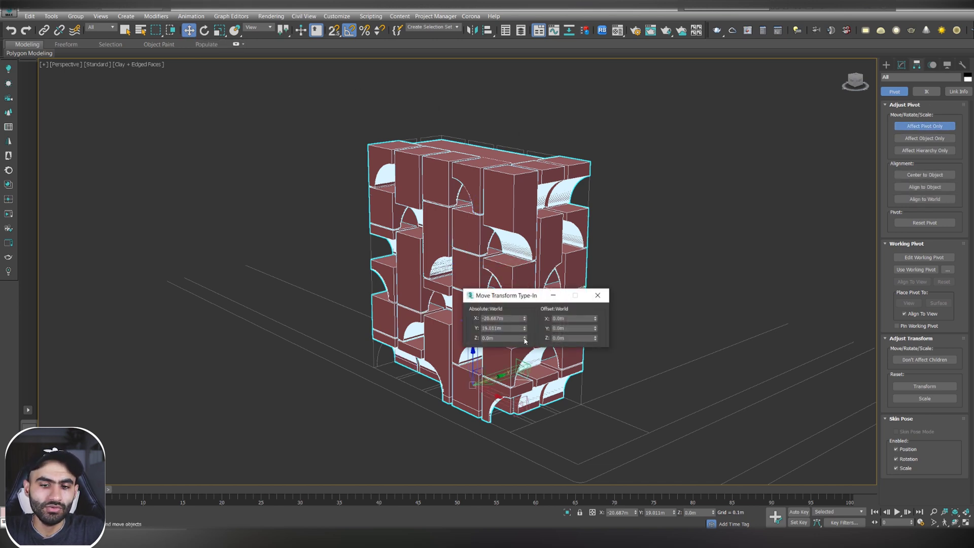
pyautogui.click(599, 296)
# Check in the Right view that the group's pivot sits at the base of the building
pyautogui.hotkey('alt', 'w')
pyautogui.middleClick(670, 213)
pyautogui.hotkey('alt', 'w')
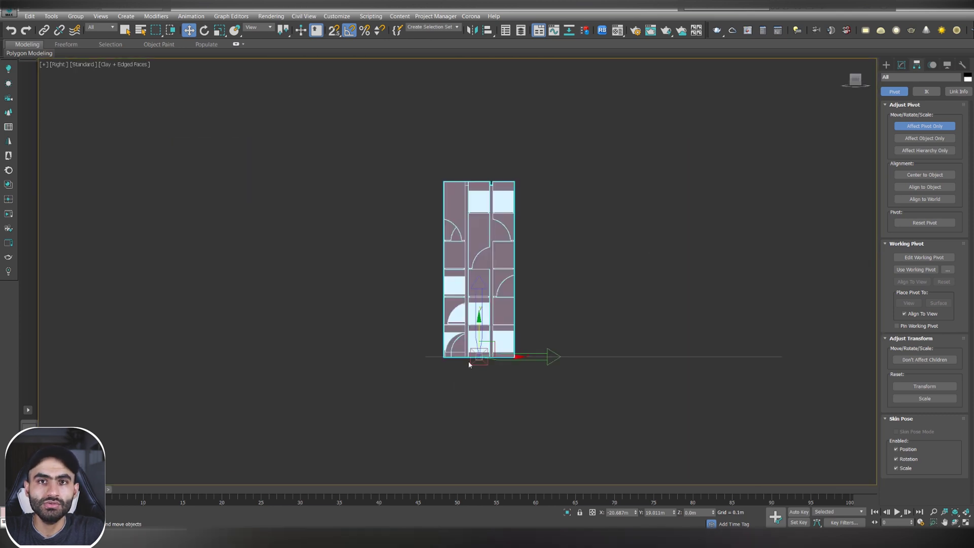
pyautogui.scroll(5, 469, 363)
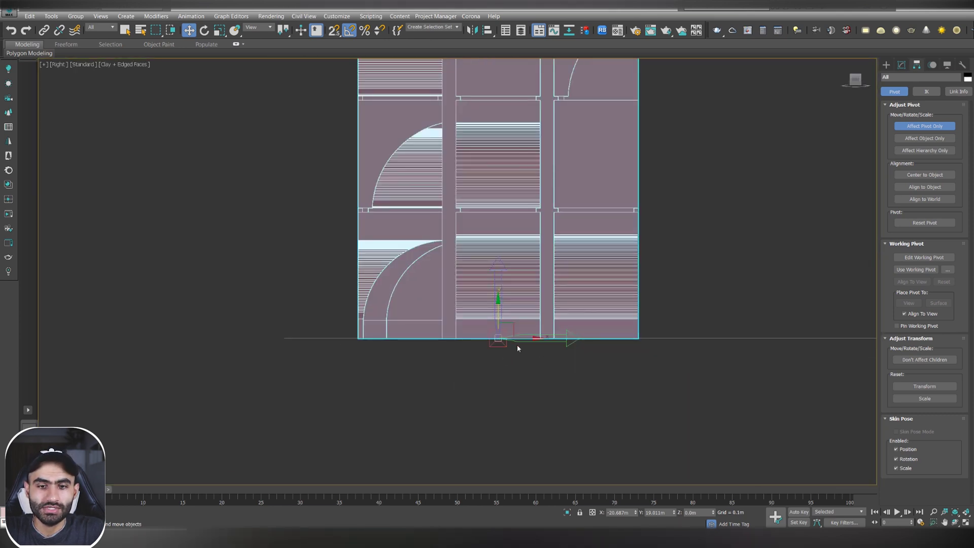
pyautogui.hotkey('alt', 'w')
pyautogui.rightClick(565, 373)
pyautogui.hotkey('alt', 'w')
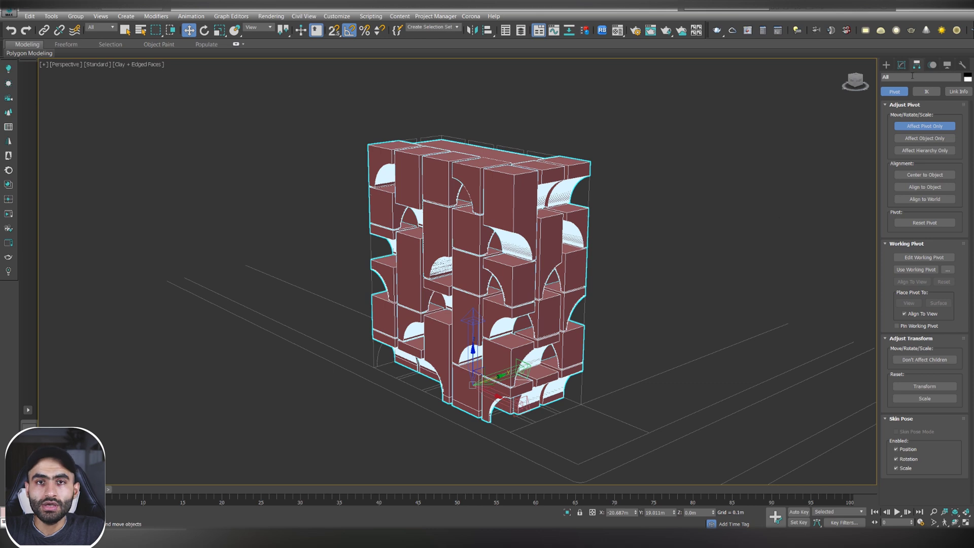
# Draw a closed L-shaped line in the Top view along the outer sidewalk guides and the building's inner edges
pyautogui.click(886, 65)
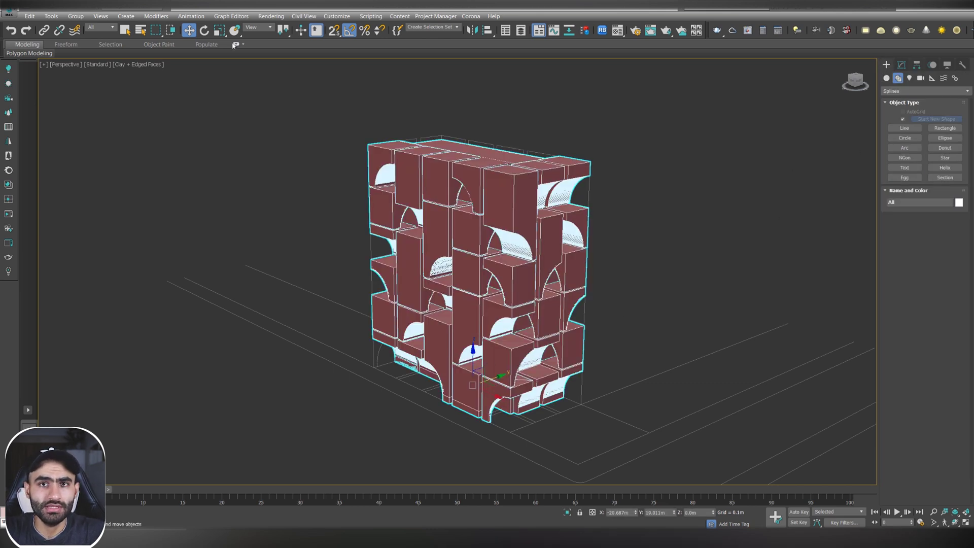
pyautogui.rightClick(190, 31)
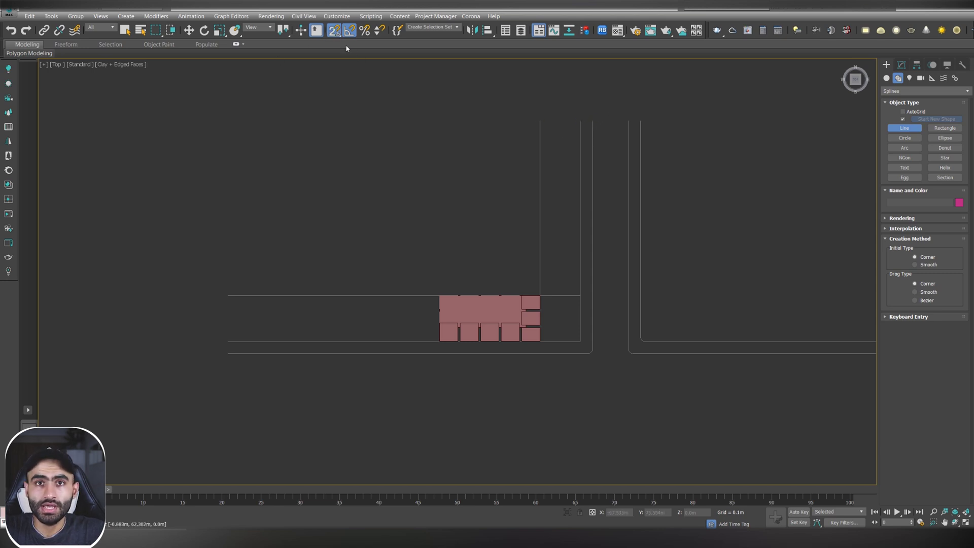
pyautogui.click(589, 121)
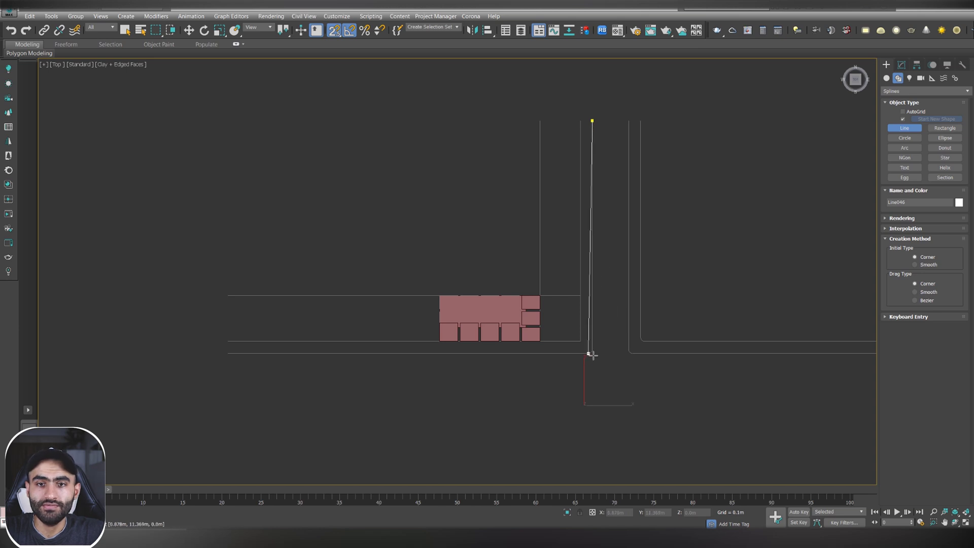
pyautogui.click(591, 356)
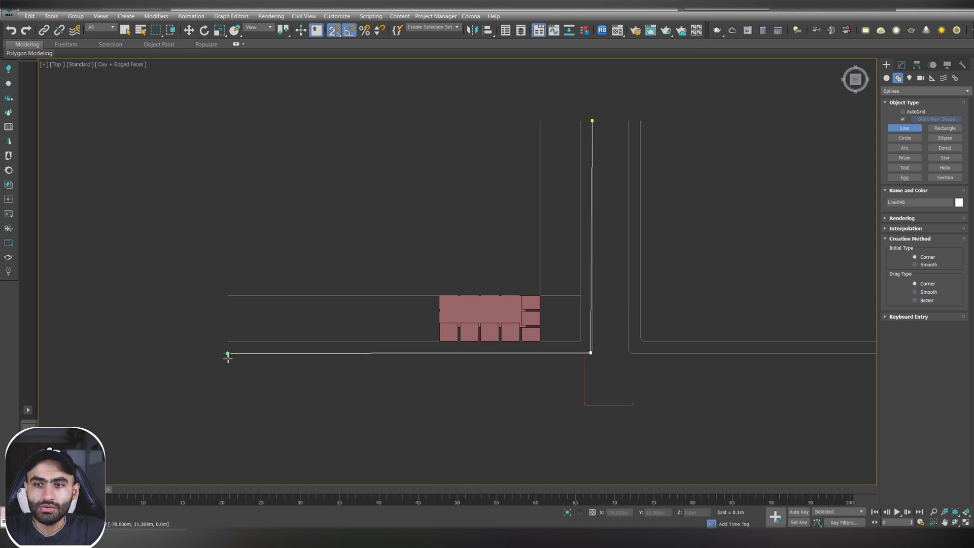
pyautogui.click(228, 296)
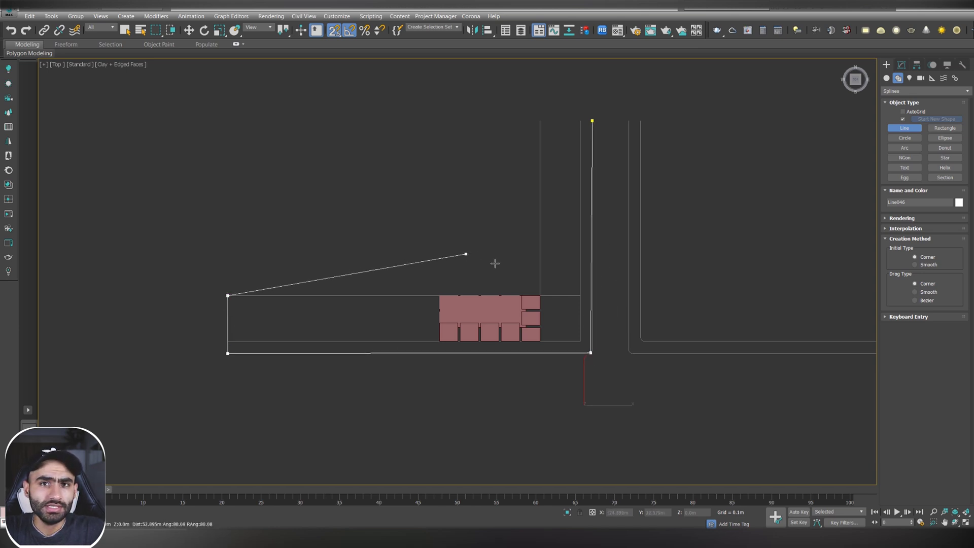
pyautogui.click(539, 296)
pyautogui.click(542, 122)
pyautogui.click(594, 122)
# Align the outline's outer corner vertex with the sidewalk guides and fillet it to follow their rounded corner
pyautogui.scroll(-8, 548, 277)
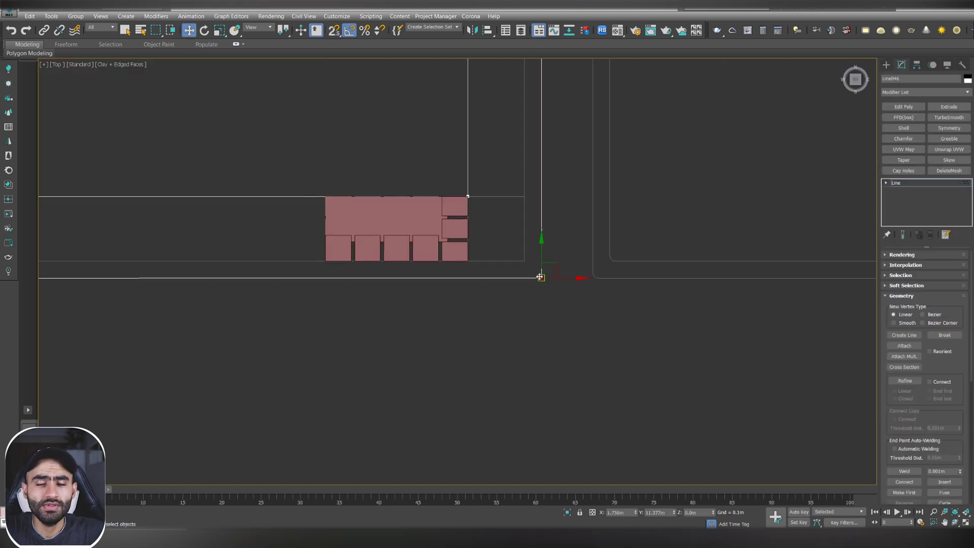
pyautogui.scroll(5, 540, 277)
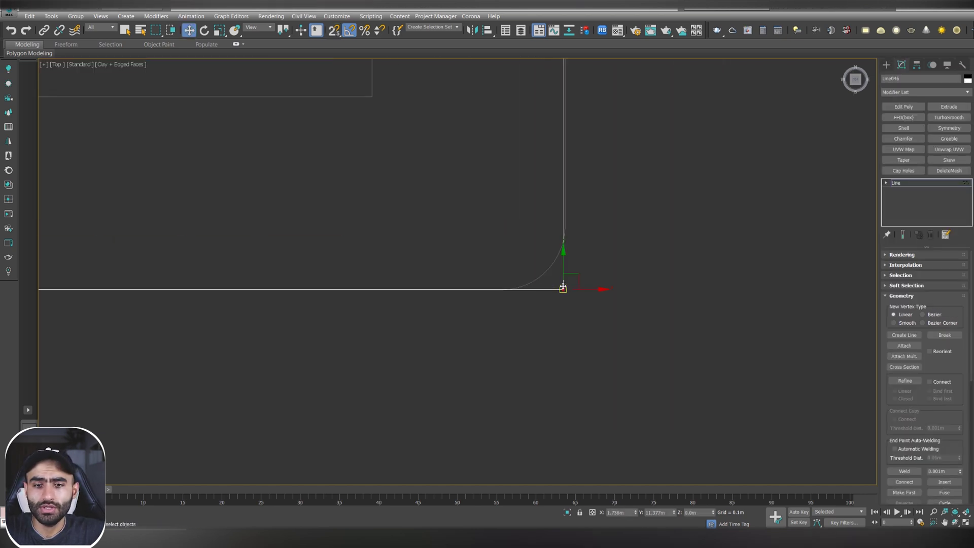
pyautogui.moveTo(580, 279); pyautogui.dragTo(582, 278)
pyautogui.scroll(-3, 950, 293)
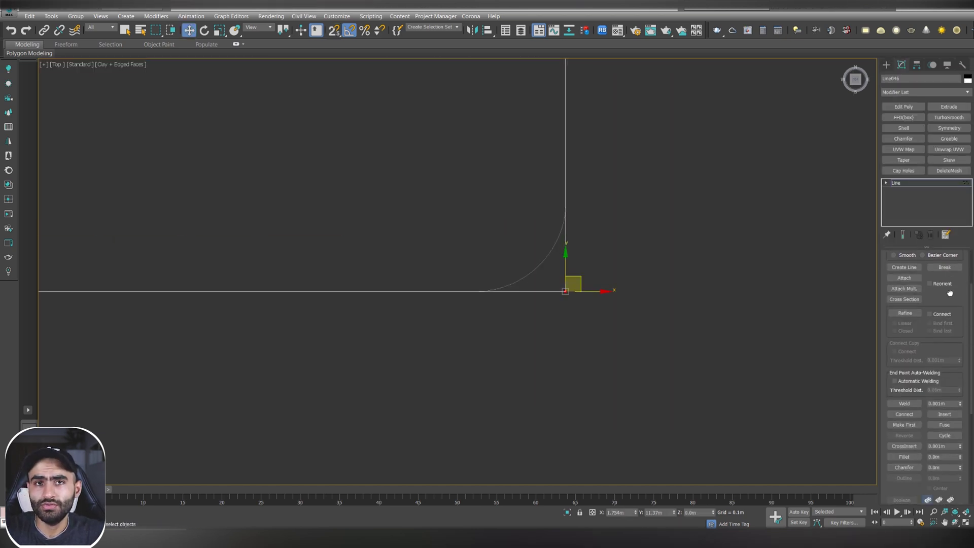
pyautogui.moveTo(960, 459); pyautogui.dragTo(958, 425)
# Extrude the L-shaped sidewalk outline by 0.2 m
pyautogui.press('p')
pyautogui.click(947, 107)
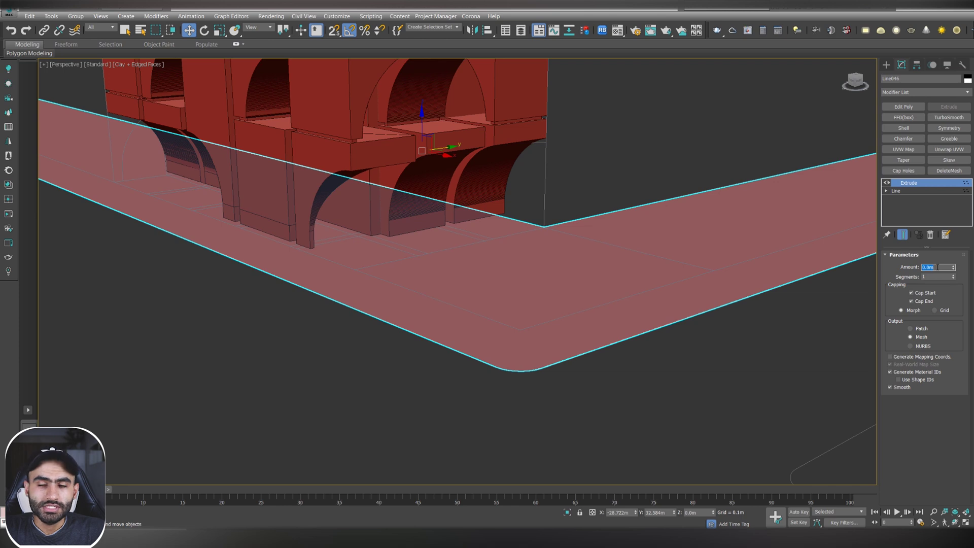
pyautogui.press('Return')
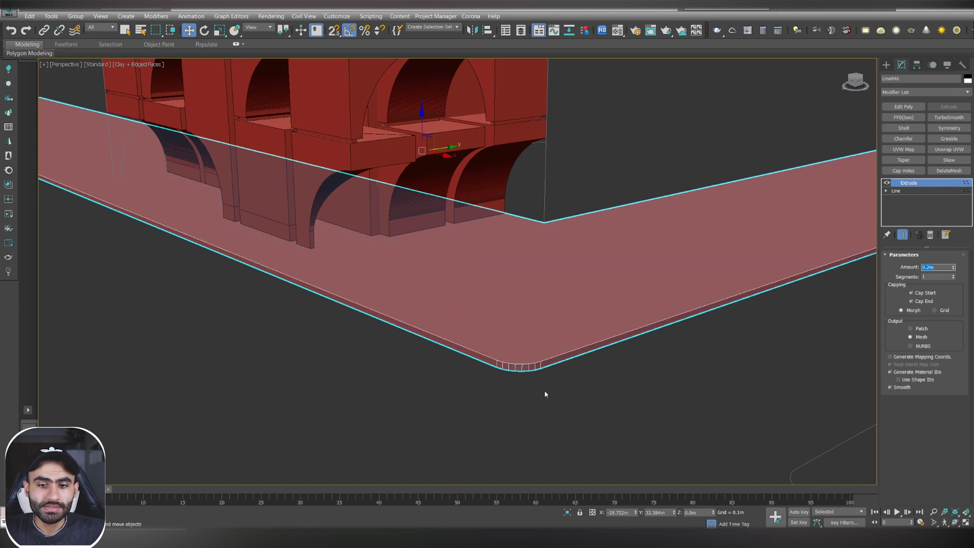
pyautogui.scroll(2, 545, 337)
# Add an Edit Poly modifier to the sidewalk slab and delete its underside polygon
pyautogui.click(905, 107)
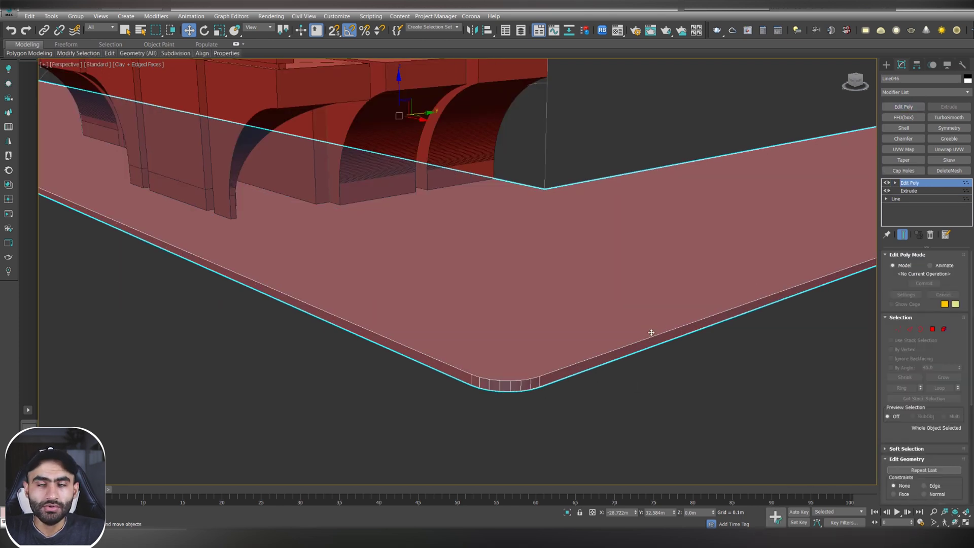
pyautogui.press('4')
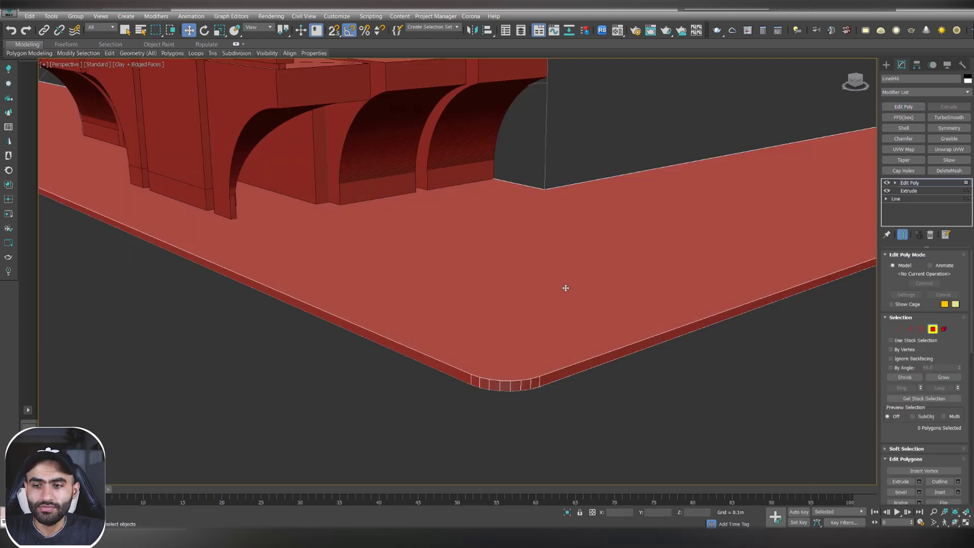
pyautogui.click(539, 341)
pyautogui.scroll(4, 530, 366)
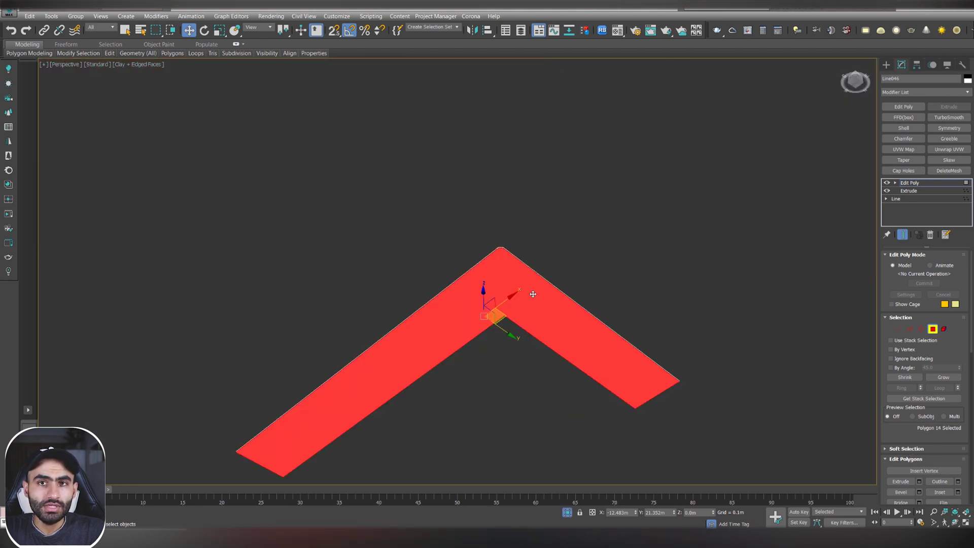
pyautogui.press('Delete')
# Inset the top polygon of the L-shaped sidewalk slab by 0.2 m
pyautogui.click(533, 294)
pyautogui.keyDown('alt'); pyautogui.moveTo(559, 265); pyautogui.dragTo(556, 300, button='middle'); pyautogui.keyUp('alt')
pyautogui.hotkey('alt', 'q')
pyautogui.scroll(6, 552, 354)
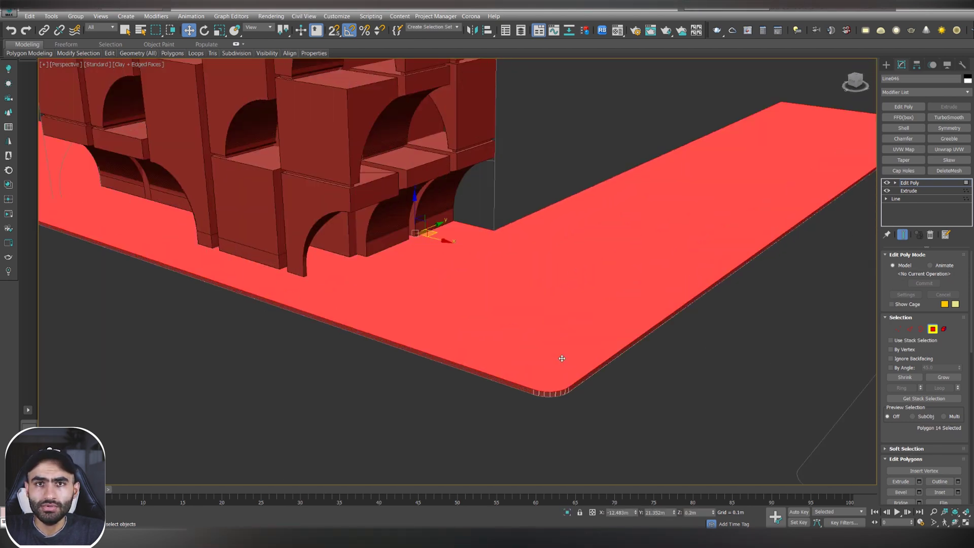
pyautogui.moveTo(602, 371); pyautogui.dragTo(587, 368, button='middle')
pyautogui.scroll(-2, 588, 371)
pyautogui.scroll(3, 588, 374)
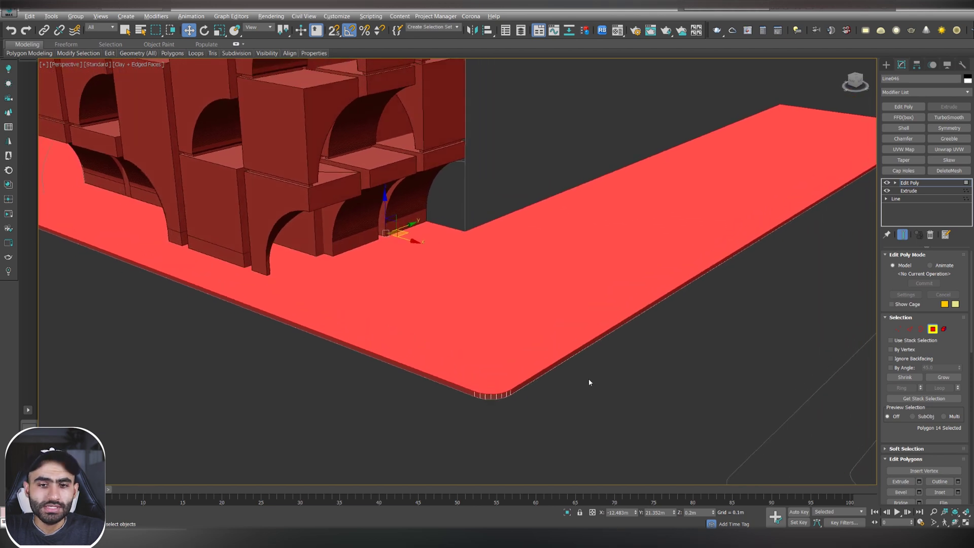
pyautogui.scroll(1, 588, 378)
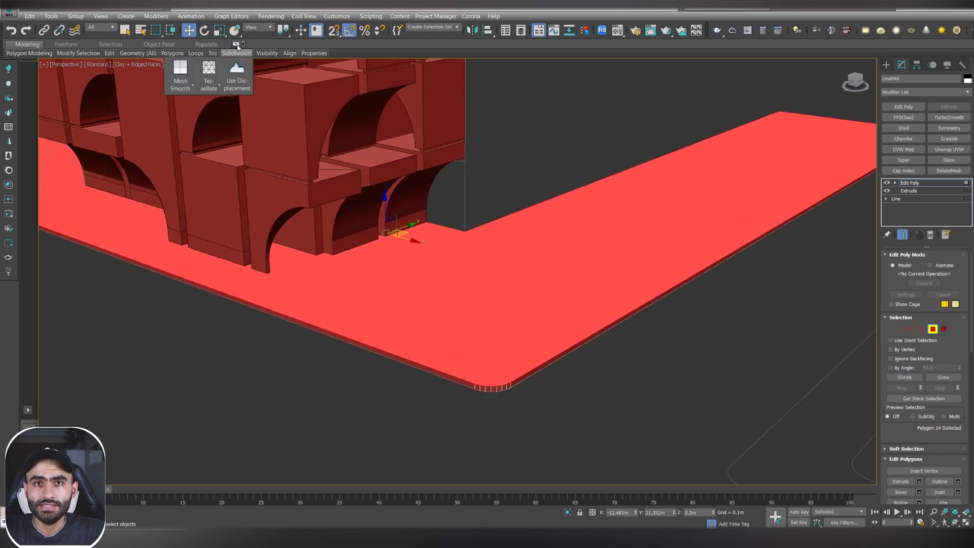
pyautogui.click(236, 45)
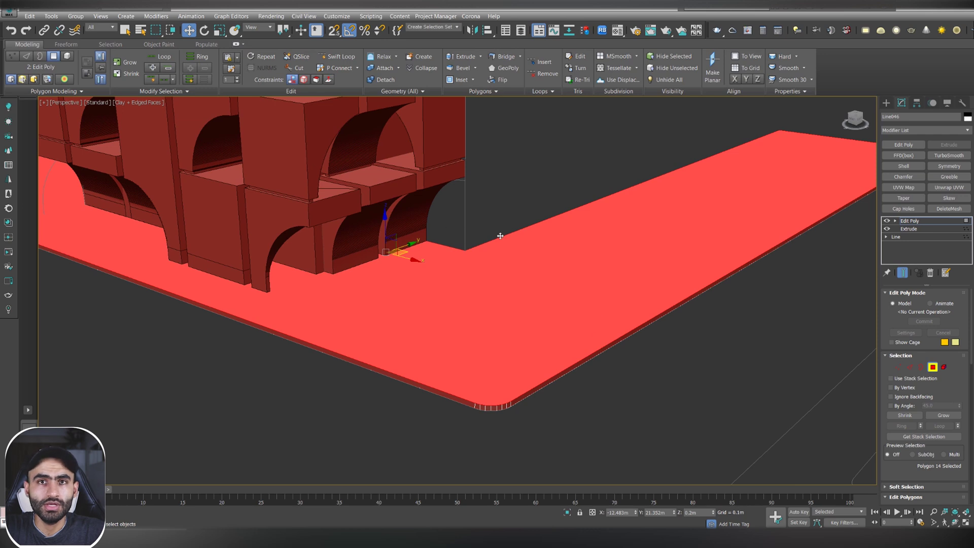
pyautogui.click(472, 79)
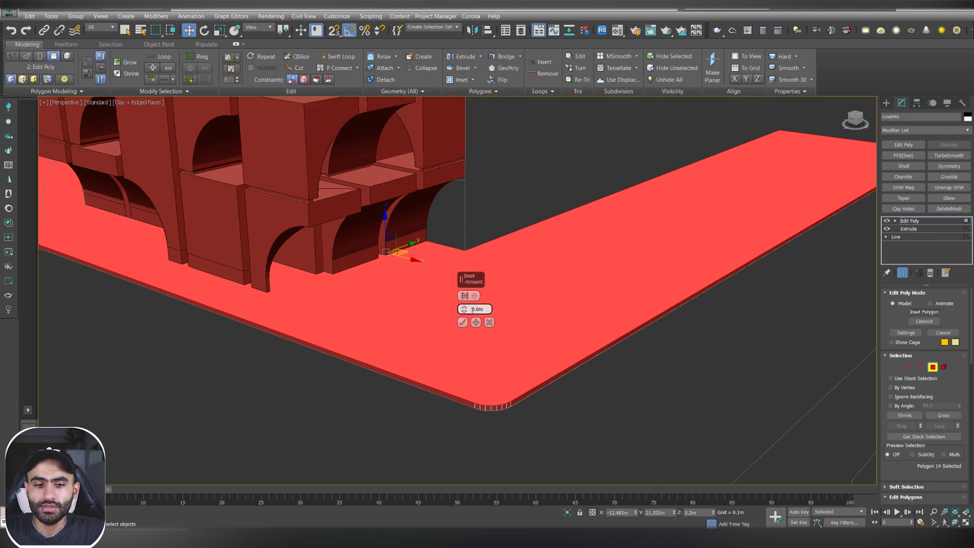
pyautogui.moveTo(468, 311); pyautogui.dragTo(470, 298)
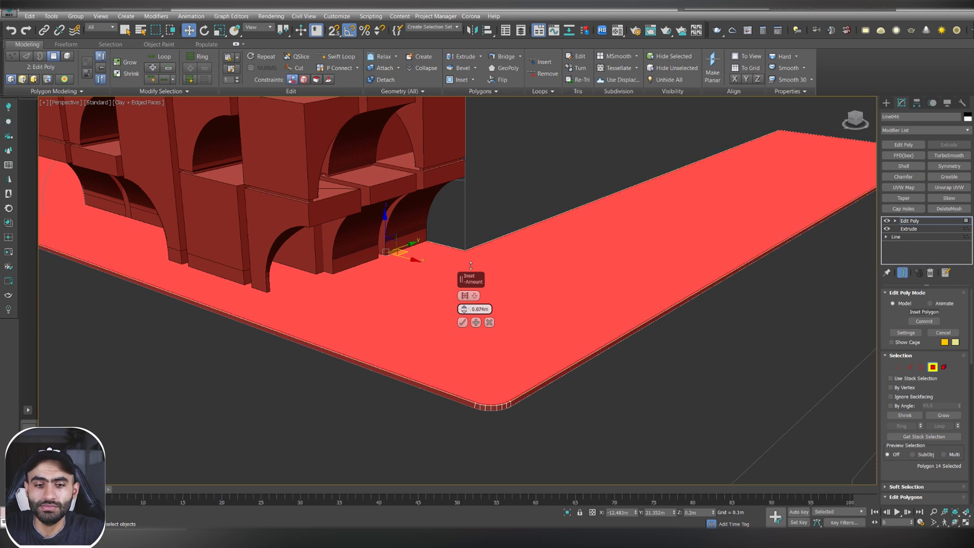
pyautogui.moveTo(471, 260); pyautogui.dragTo(471, 238)
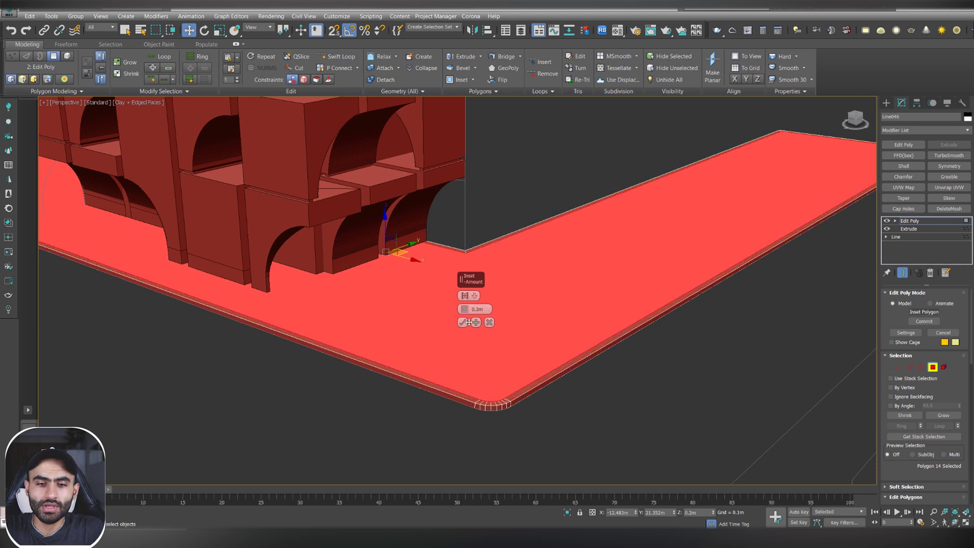
pyautogui.click(462, 323)
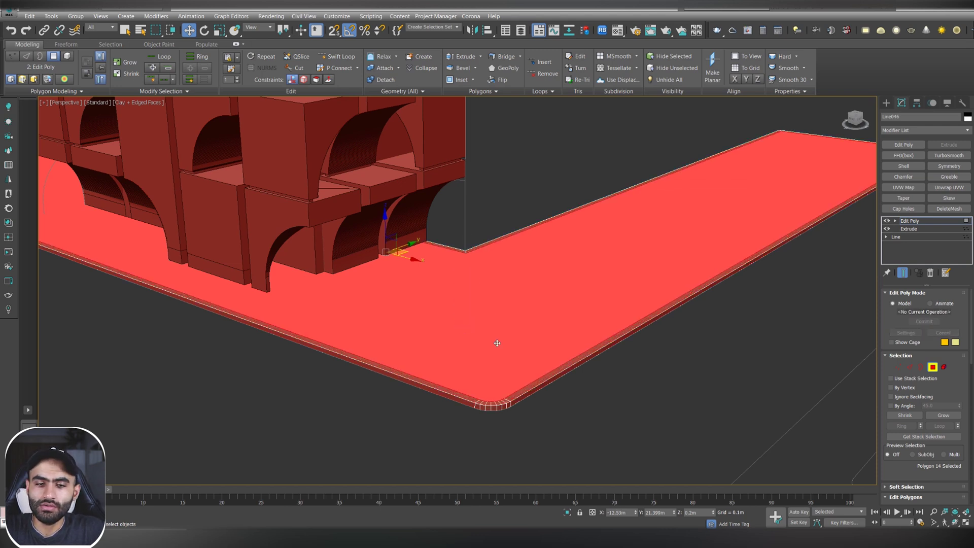
# Detach the inset inner polygon as a separate object named sidewalk and leave polygon editing
pyautogui.click(398, 80)
pyautogui.press('Return')
pyautogui.press('4')
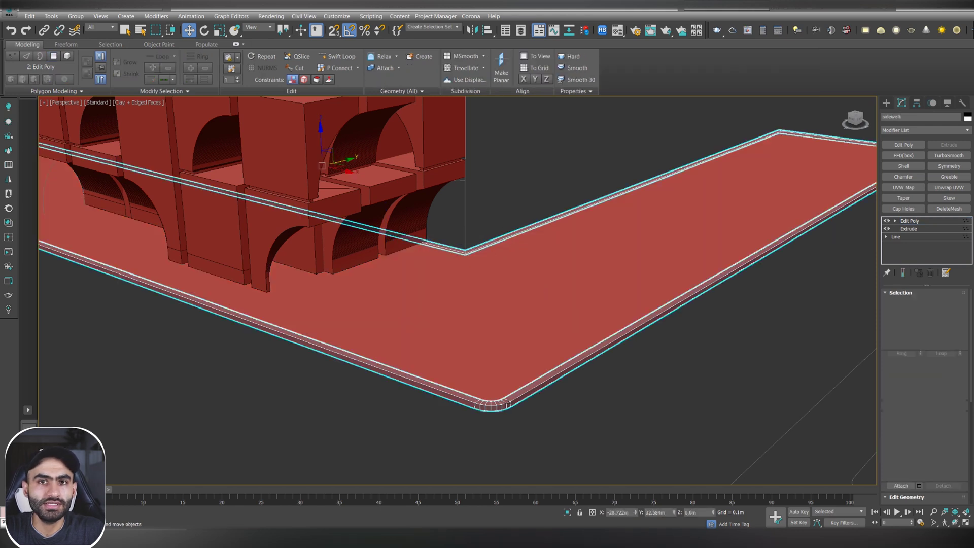
# Add a Chamfer modifier to the remaining curb with an amount of 0.03 m and increase its segment count
pyautogui.scroll(6, 508, 404)
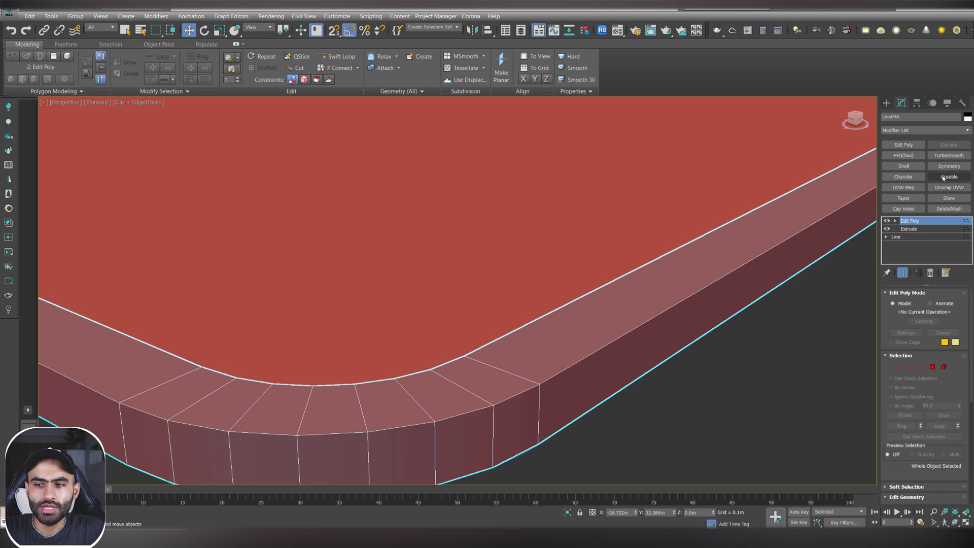
pyautogui.click(903, 178)
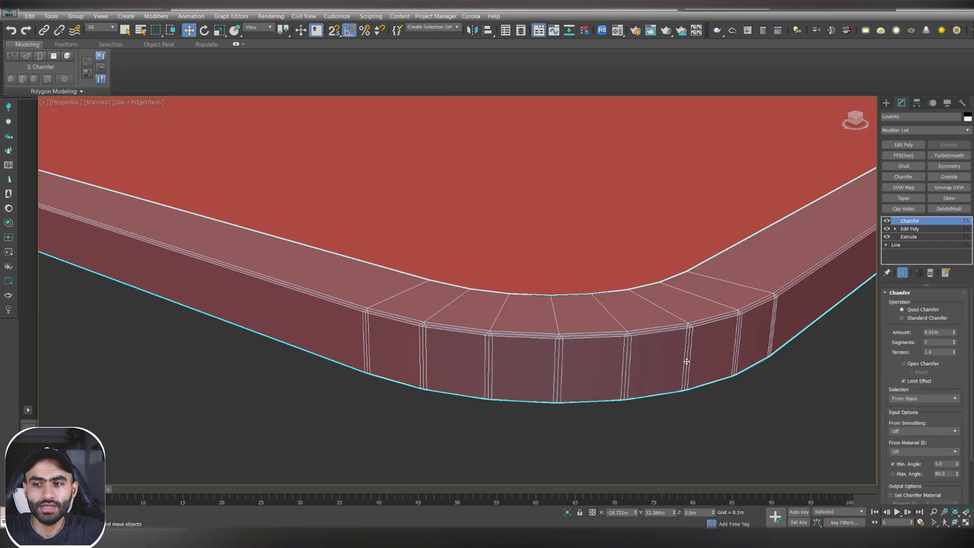
pyautogui.moveTo(687, 361); pyautogui.dragTo(586, 356, button='middle')
pyautogui.click(924, 319)
pyautogui.click(954, 340)
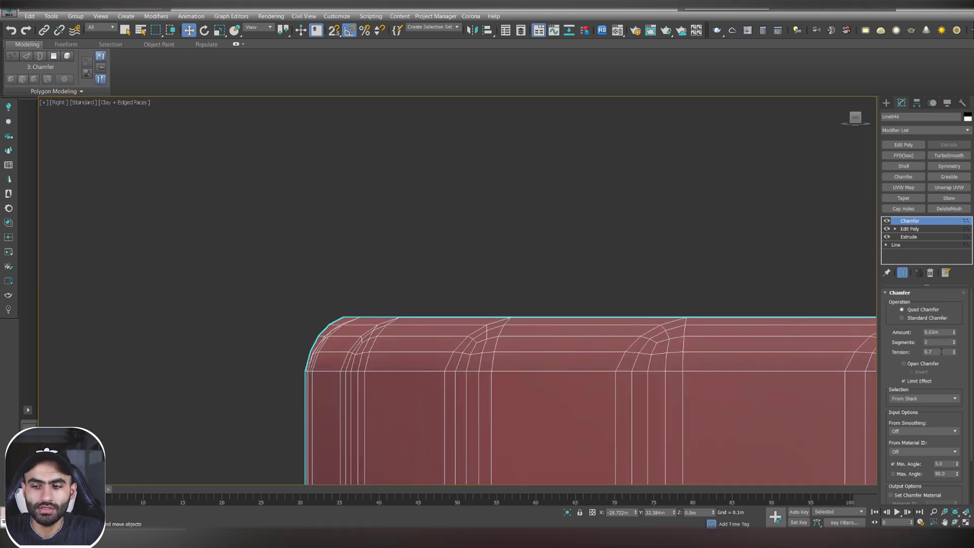
# Set the curb chamfer's tension to 0.5 and adjust its number of segments
pyautogui.write('1')
pyautogui.press('Return')
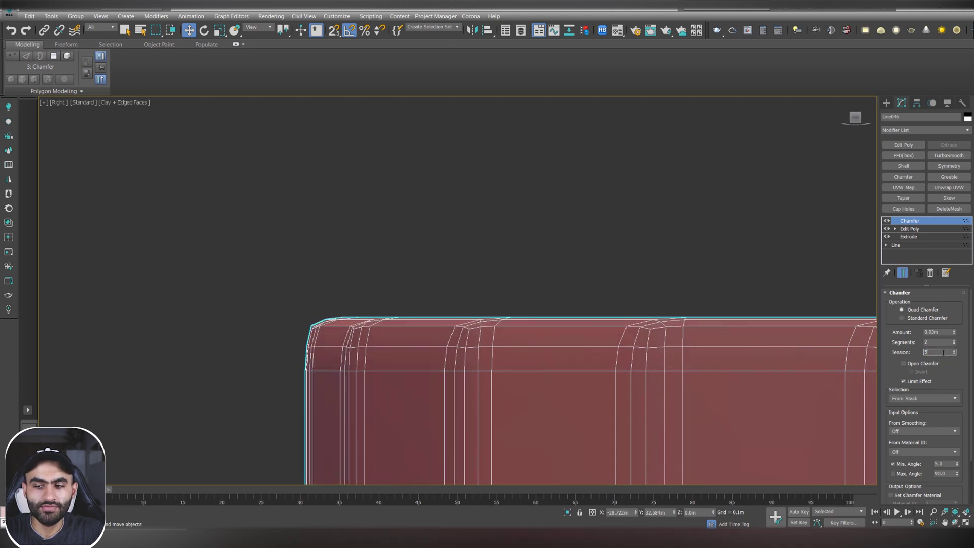
pyautogui.write('0.5')
pyautogui.press('Return')
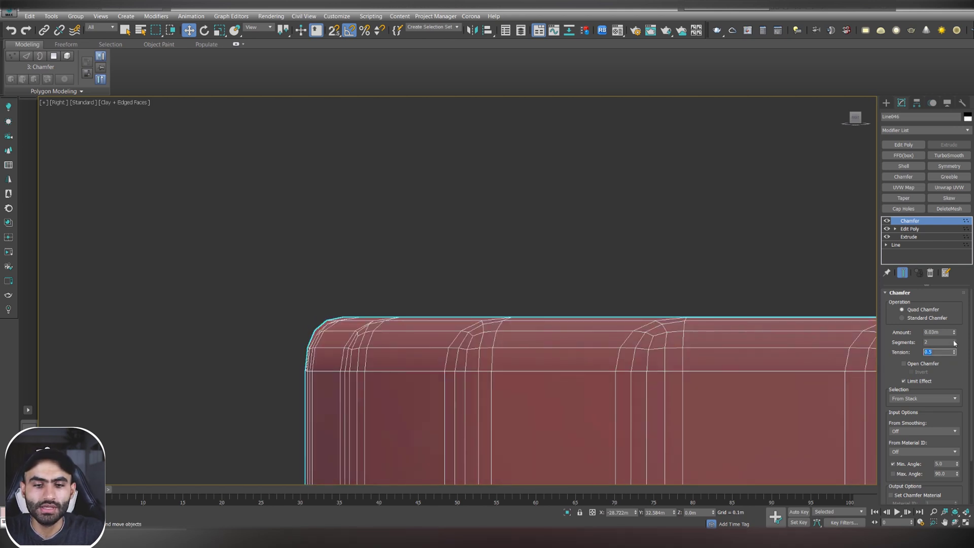
pyautogui.click(954, 343)
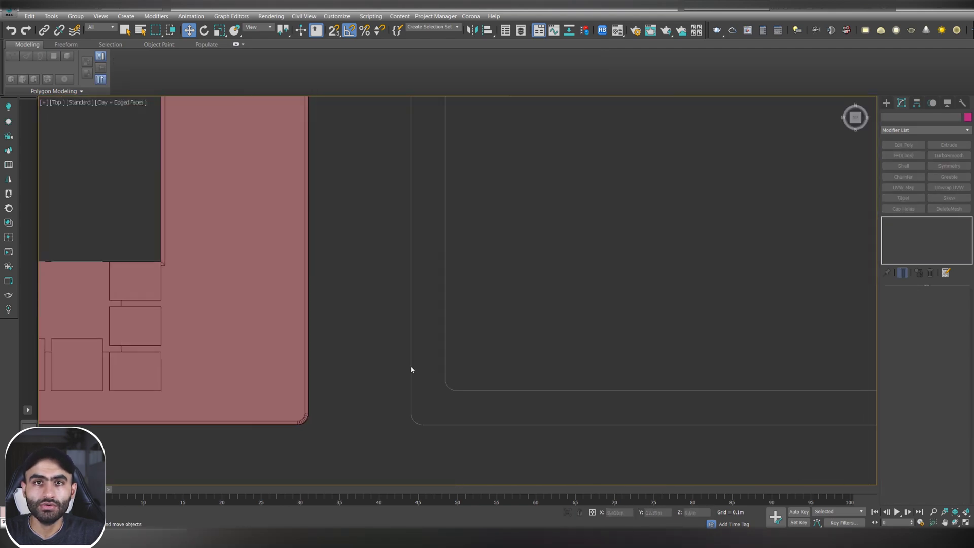
# Draw a plane about 26 m wide and 18 m long in the Top view, just outside the long sidewalk arm
pyautogui.scroll(-5, 452, 272)
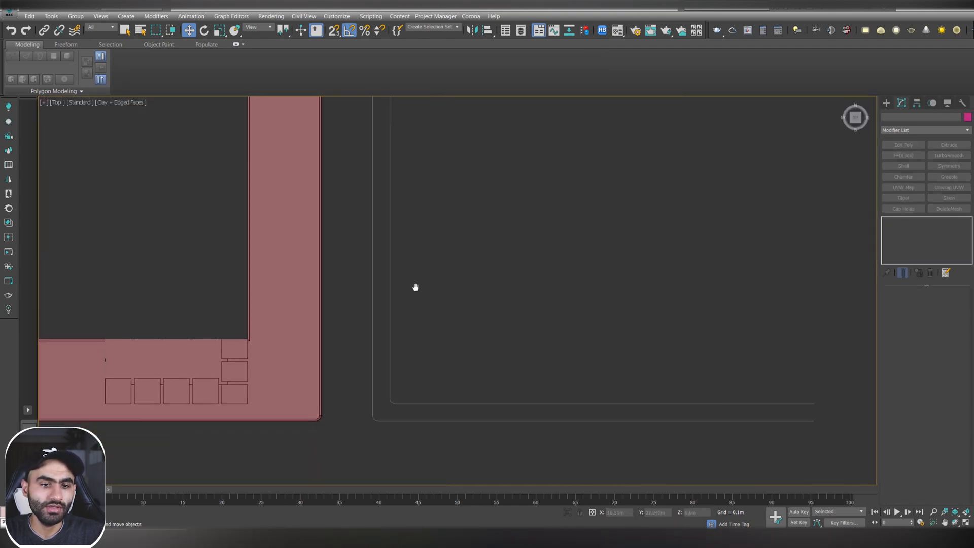
pyautogui.click(886, 103)
pyautogui.click(944, 197)
pyautogui.scroll(-3, 457, 306)
pyautogui.moveTo(307, 280); pyautogui.dragTo(429, 357)
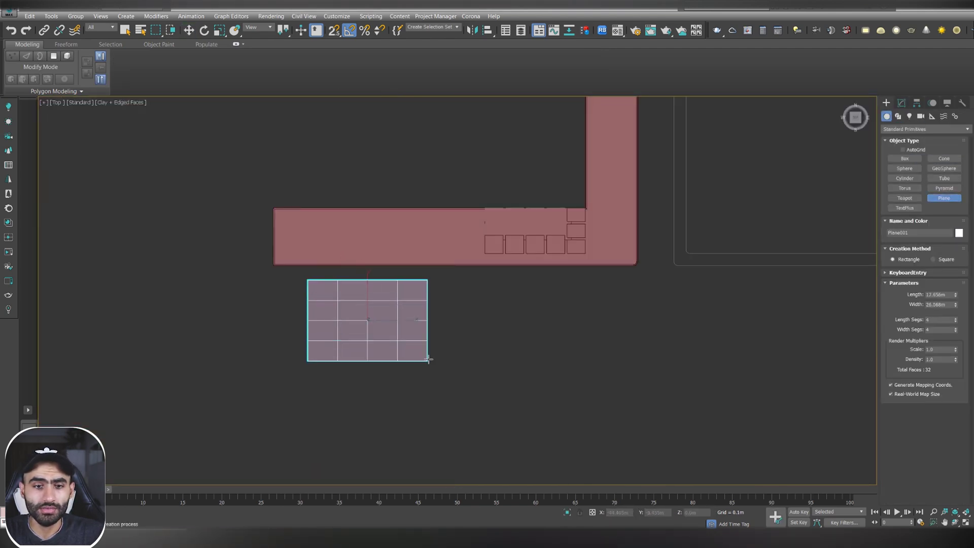
# Add an Edit Poly modifier to the plane and move its two upper vertices up to the curb's outer edge
pyautogui.click(904, 145)
pyautogui.press('1')
pyautogui.moveTo(495, 311); pyautogui.dragTo(289, 264)
pyautogui.scroll(2, 344, 279)
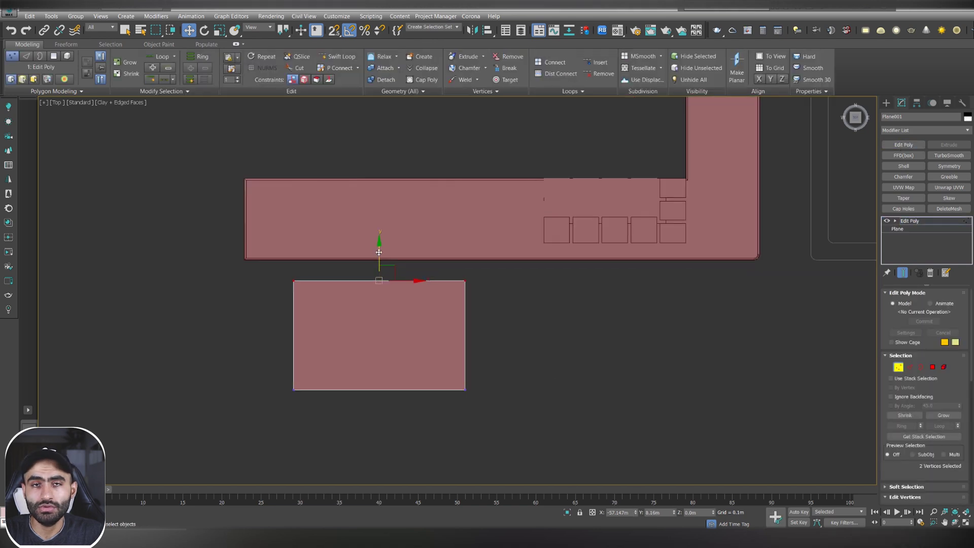
pyautogui.moveTo(378, 254); pyautogui.dragTo(379, 232)
# Stretch the road plane's end vertices along X so the road runs past both ends of the sidewalk and the crossing
pyautogui.moveTo(311, 411); pyautogui.dragTo(228, 233)
pyautogui.moveTo(329, 325); pyautogui.dragTo(243, 325)
pyautogui.moveTo(525, 414); pyautogui.dragTo(359, 221)
pyautogui.scroll(-2, 359, 221)
pyautogui.moveTo(467, 294); pyautogui.dragTo(253, 324, button='middle')
pyautogui.moveTo(254, 324); pyautogui.dragTo(823, 340)
# Extend the crossing segment's lower edge downward to form the side street below the main road
pyautogui.press('2')
pyautogui.click(425, 324)
pyautogui.click(446, 371)
pyautogui.keyDown('shift'); pyautogui.moveTo(447, 337); pyautogui.dragTo(479, 508); pyautogui.keyUp('shift')
pyautogui.scroll(-2, 644, 360)
# Extend the crossing segment's upper edge upward to form the side street alongside the sidewalk's vertical arm
pyautogui.press('2')
pyautogui.press('2')
pyautogui.click(455, 268)
pyautogui.moveTo(456, 234); pyautogui.dragTo(464, 409, button='middle')
pyautogui.keyDown('shift'); pyautogui.moveTo(464, 409); pyautogui.dragTo(464, 225); pyautogui.keyUp('shift')
pyautogui.click(491, 235)
pyautogui.moveTo(491, 235); pyautogui.dragTo(450, 104, button='middle')
# Select the curb and sidewalk surface together and clone them along X to the other side of the side street
pyautogui.scroll(3, 374, 252)
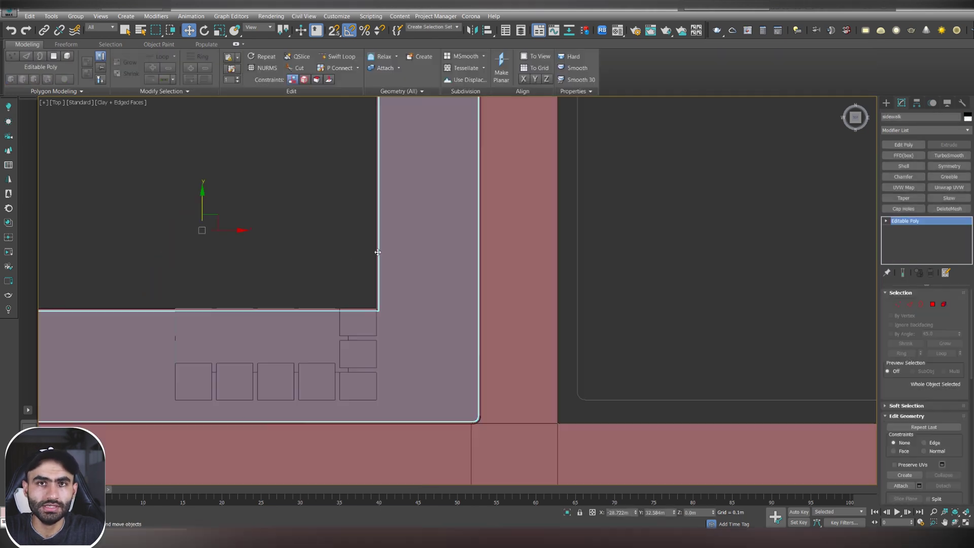
pyautogui.click(378, 250)
pyautogui.keyDown('ctrl'); pyautogui.click(386, 248); pyautogui.keyUp('ctrl')
pyautogui.scroll(-2, 386, 248)
pyautogui.keyDown('shift'); pyautogui.moveTo(325, 237); pyautogui.dragTo(737, 257); pyautogui.keyUp('shift')
pyautogui.click(452, 250)
pyautogui.click(489, 309)
# Mirror the cloned sidewalk along X and align its curb with the far edge of the side street
pyautogui.moveTo(720, 264); pyautogui.dragTo(631, 305, button='middle')
pyautogui.click(473, 30)
pyautogui.click(467, 345)
pyautogui.moveTo(637, 277); pyautogui.dragTo(539, 278)
pyautogui.scroll(4, 396, 359)
pyautogui.moveTo(391, 364); pyautogui.dragTo(474, 256, button='middle')
pyautogui.moveTo(415, 294); pyautogui.dragTo(428, 294)
pyautogui.scroll(-5, 515, 294)
pyautogui.click(589, 193)
pyautogui.scroll(1, 537, 290)
pyautogui.moveTo(537, 290)
pyautogui.mouseDown(button='middle')
pyautogui.moveTo(573, 261)
pyautogui.moveTo(512, 293)
pyautogui.mouseUp(button='middle')
# Try to clone only the mirrored sidewalk across the main road and mirror it on the Y axis
pyautogui.moveTo(848, 278); pyautogui.dragTo(784, 266)
pyautogui.scroll(-2, 669, 266)
pyautogui.moveTo(669, 267); pyautogui.dragTo(626, 248, button='middle')
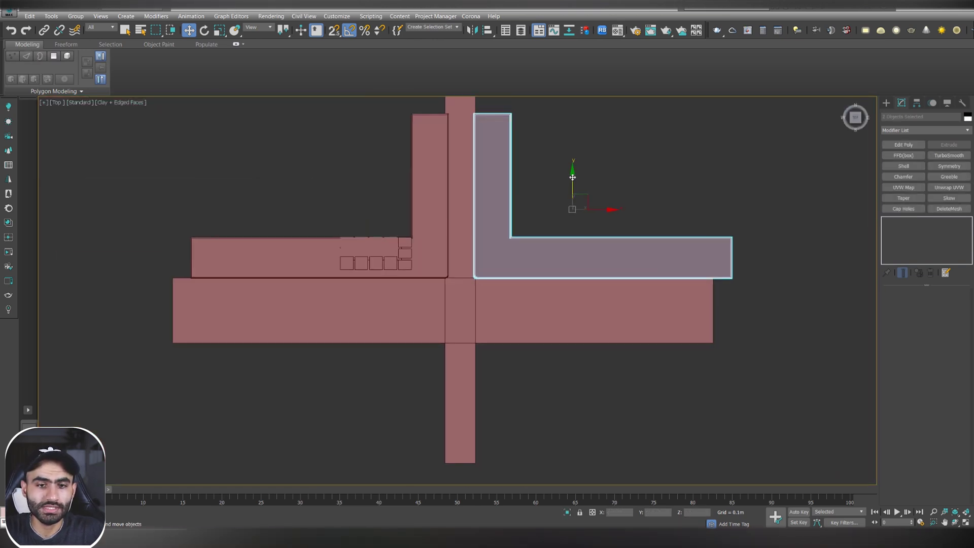
pyautogui.keyDown('shift'); pyautogui.moveTo(574, 179); pyautogui.dragTo(573, 288); pyautogui.keyUp('shift')
pyautogui.click(488, 308)
pyautogui.hotkey('alt', 'm')
pyautogui.click(466, 241)
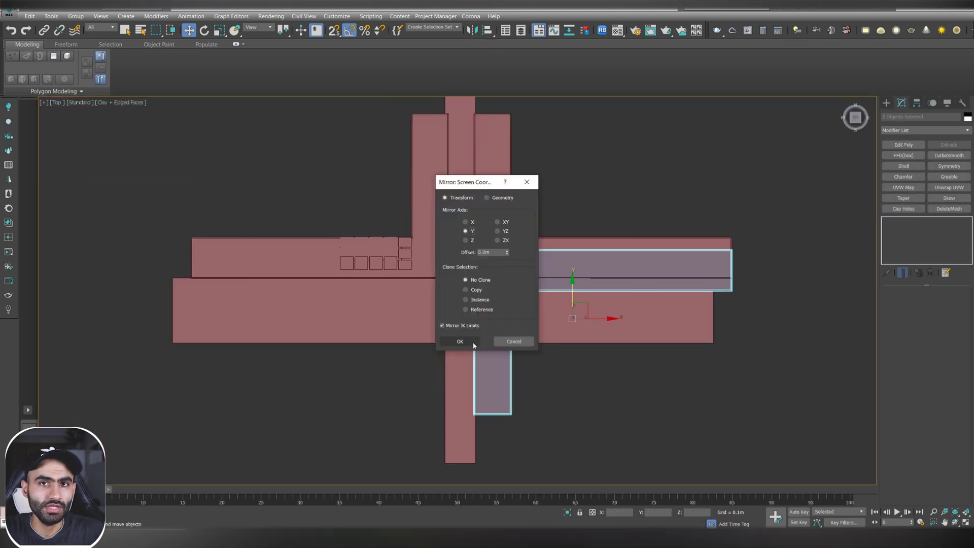
pyautogui.click(460, 343)
pyautogui.moveTo(626, 422); pyautogui.dragTo(640, 363, button='middle')
pyautogui.moveTo(600, 247)
pyautogui.mouseDown(button='middle')
pyautogui.moveTo(589, 307)
pyautogui.moveTo(601, 352)
pyautogui.mouseUp(button='middle')
pyautogui.hotkey('ctrl', 'z')
pyautogui.hotkey('ctrl', 'z')
# Add the original sidewalk and curb to the selection and clone both sidewalk corners along Y across the main road
pyautogui.keyDown('ctrl'); pyautogui.moveTo(406, 152); pyautogui.dragTo(442, 172); pyautogui.keyUp('ctrl')
pyautogui.scroll(-2, 558, 217)
pyautogui.moveTo(558, 216); pyautogui.dragTo(544, 175, button='middle')
pyautogui.keyDown('shift'); pyautogui.moveTo(564, 175); pyautogui.dragTo(565, 306); pyautogui.keyUp('shift')
pyautogui.click(495, 313)
# Mirror the cloned sidewalk corners on the Y axis and align them with the main road's lower edge
pyautogui.hotkey('alt', 'm')
pyautogui.click(466, 241)
pyautogui.click(461, 343)
pyautogui.scroll(3, 477, 322)
pyautogui.moveTo(282, 318)
pyautogui.mouseDown()
pyautogui.moveTo(285, 363)
pyautogui.moveTo(288, 347)
pyautogui.mouseUp()
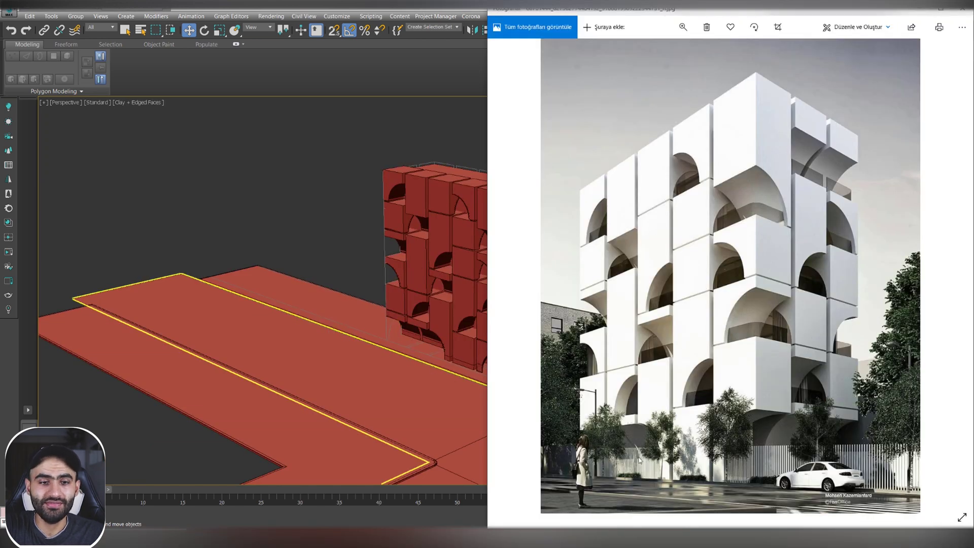
# Create a thin upright box about 2 m tall on the sidewalk near the building's outer corner as a fence post
pyautogui.hotkey('ctrl', 'd')
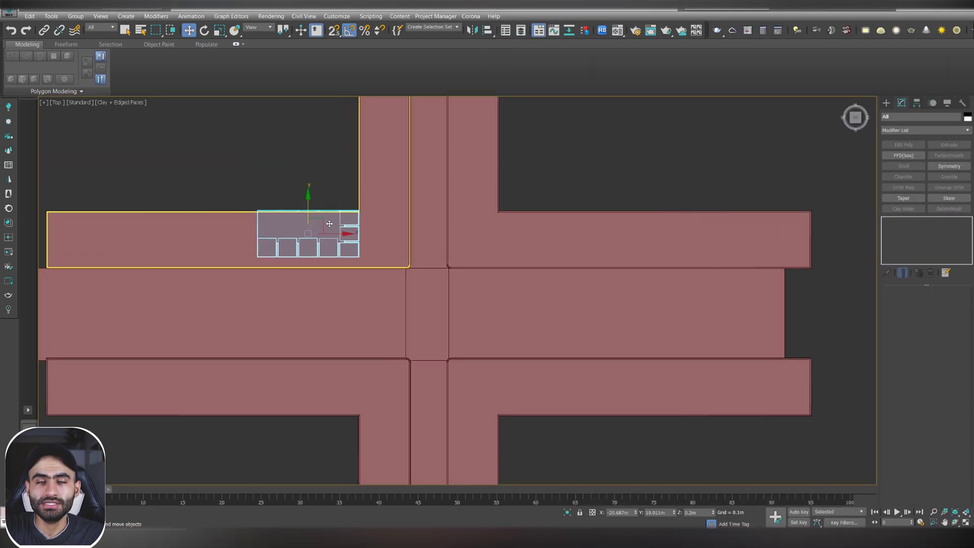
pyautogui.click(288, 254)
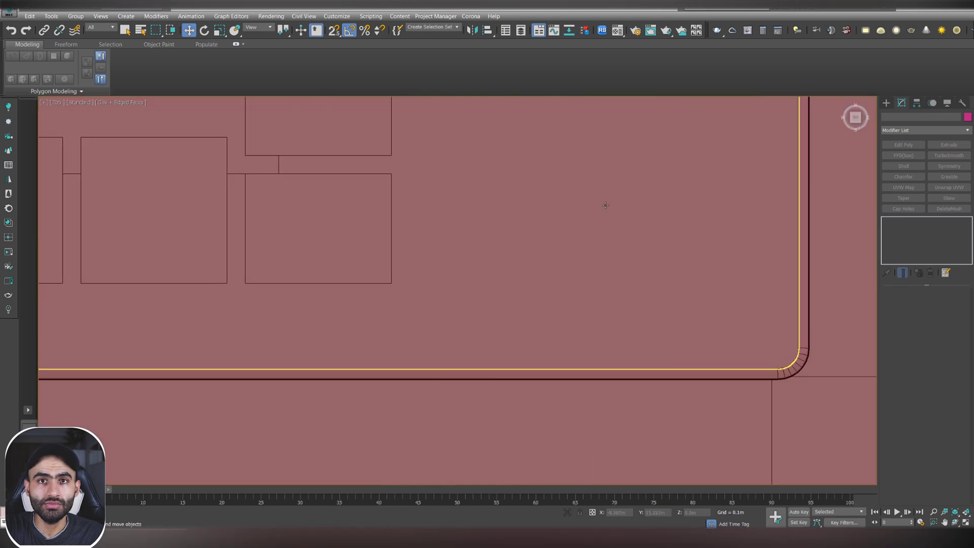
pyautogui.press('b')
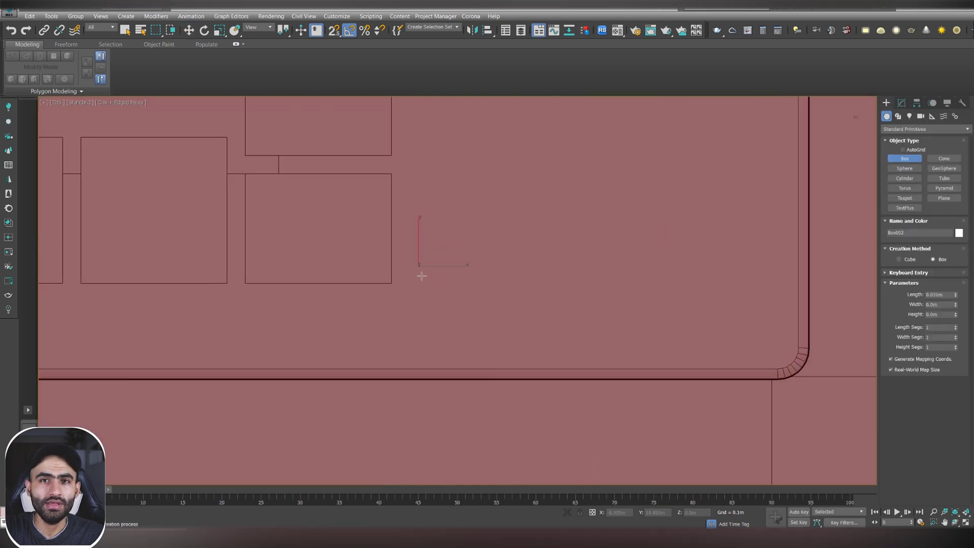
pyautogui.moveTo(422, 276); pyautogui.dragTo(426, 279)
pyautogui.click(901, 103)
pyautogui.press('p')
pyautogui.press('w')
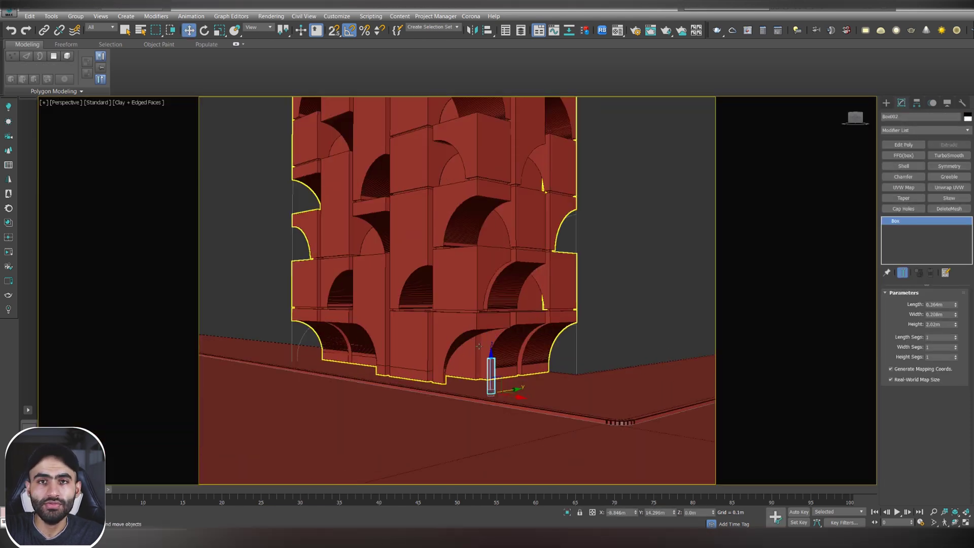
# Resize the fence post box to 0.05 m length, 0.1 m width and 2 m height
pyautogui.scroll(6, 496, 380)
pyautogui.keyDown('alt'); pyautogui.moveTo(495, 381); pyautogui.dragTo(489, 380, button='middle'); pyautogui.keyUp('alt')
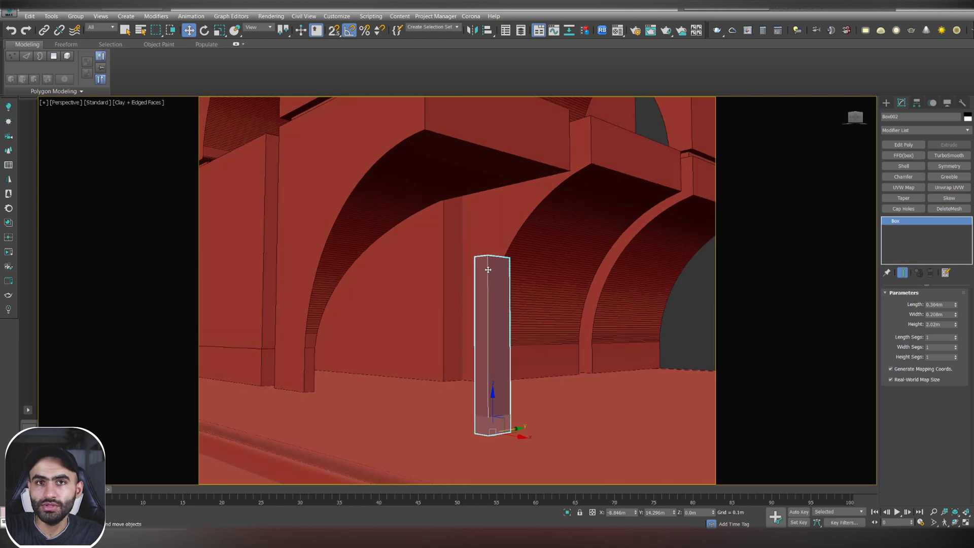
pyautogui.keyDown('alt'); pyautogui.moveTo(487, 269); pyautogui.dragTo(490, 271, button='middle'); pyautogui.keyUp('alt')
pyautogui.hotkey('alt', 'w')
pyautogui.scroll(6, 392, 258)
# Snap the fence post to the corner of the building block and move it along X towards the ground-floor arch
pyautogui.press('s')
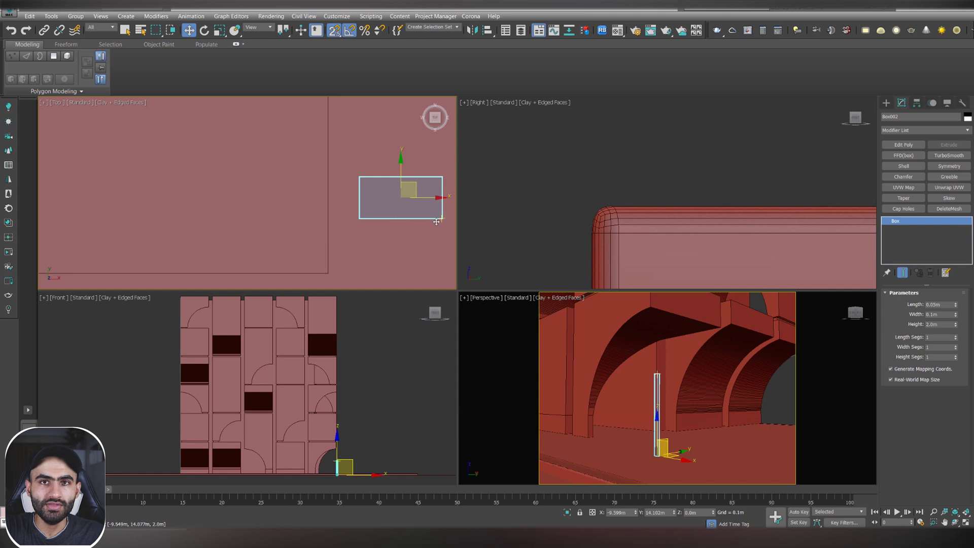
pyautogui.moveTo(395, 198); pyautogui.dragTo(285, 254)
pyautogui.scroll(-4, 361, 218)
pyautogui.press('F3')
pyautogui.scroll(-2, 332, 258)
pyautogui.press('s')
pyautogui.moveTo(363, 240); pyautogui.dragTo(160, 240)
pyautogui.hotkey('alt', 'w')
pyautogui.keyDown('alt'); pyautogui.moveTo(444, 336); pyautogui.dragTo(476, 355, button='middle'); pyautogui.keyUp('alt')
pyautogui.moveTo(483, 420); pyautogui.dragTo(361, 392)
# Fine-tune the fence post's position so it stands right beside the base of the corner arch's pillar
pyautogui.scroll(4, 344, 388)
pyautogui.moveTo(344, 388)
pyautogui.keyDown('alt'); pyautogui.mouseDown(button='middle')
pyautogui.moveTo(341, 367)
pyautogui.moveTo(343, 381)
pyautogui.mouseUp(button='middle'); pyautogui.keyUp('alt')
pyautogui.scroll(-2, 344, 381)
pyautogui.scroll(2, 344, 381)
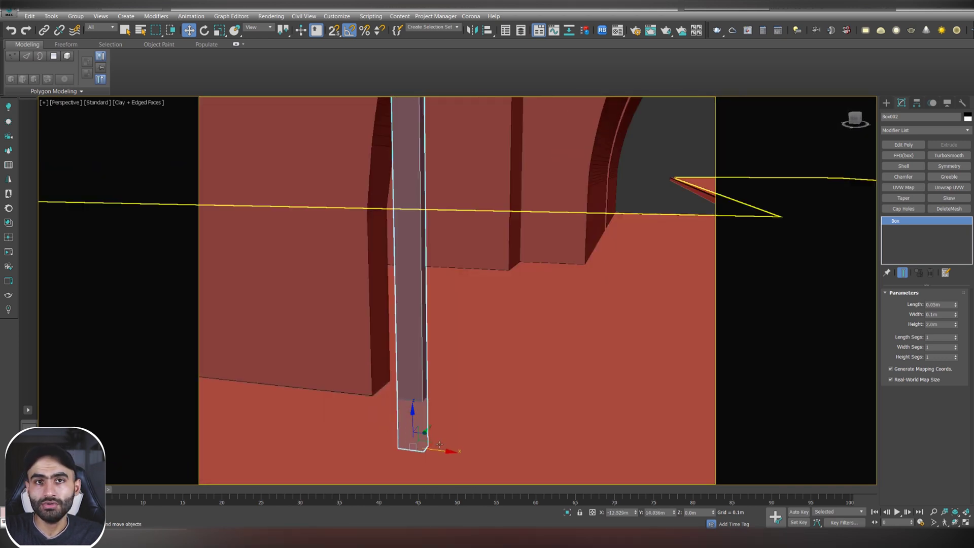
pyautogui.moveTo(438, 448)
pyautogui.mouseDown()
pyautogui.moveTo(398, 431)
pyautogui.moveTo(444, 443)
pyautogui.mouseUp()
pyautogui.scroll(-4, 443, 443)
pyautogui.moveTo(465, 366); pyautogui.dragTo(355, 341, button='middle')
pyautogui.keyDown('alt'); pyautogui.moveTo(356, 342); pyautogui.dragTo(357, 332, button='middle'); pyautogui.keyUp('alt')
pyautogui.moveTo(354, 422)
pyautogui.mouseDown()
pyautogui.moveTo(371, 427)
pyautogui.moveTo(355, 419)
pyautogui.mouseUp()
pyautogui.scroll(-4, 374, 378)
pyautogui.scroll(3, 373, 380)
pyautogui.keyDown('alt'); pyautogui.moveTo(395, 372); pyautogui.dragTo(414, 380, button='middle'); pyautogui.keyUp('alt')
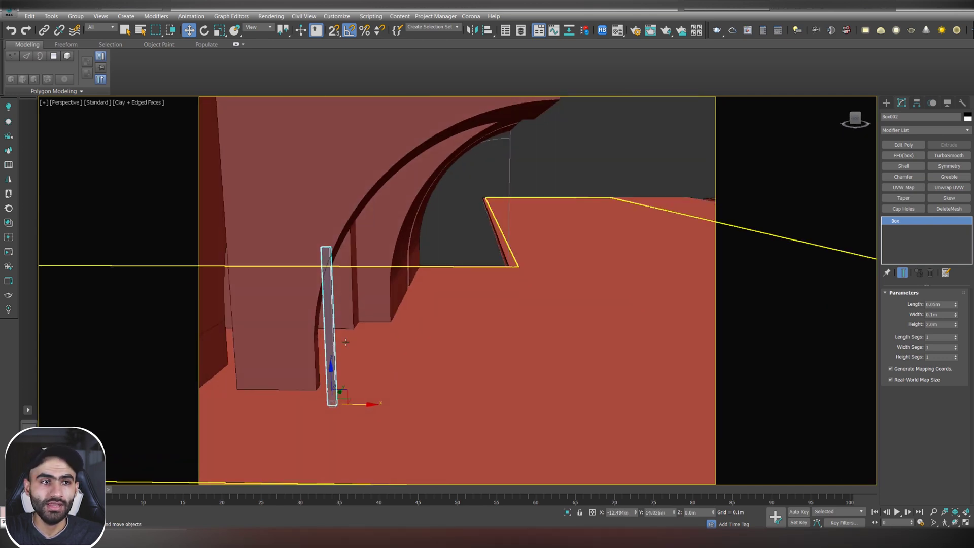
# Start an Array of the fence post with live preview and an incremental X move of 0.2 m
pyautogui.click(54, 15)
pyautogui.click(71, 170)
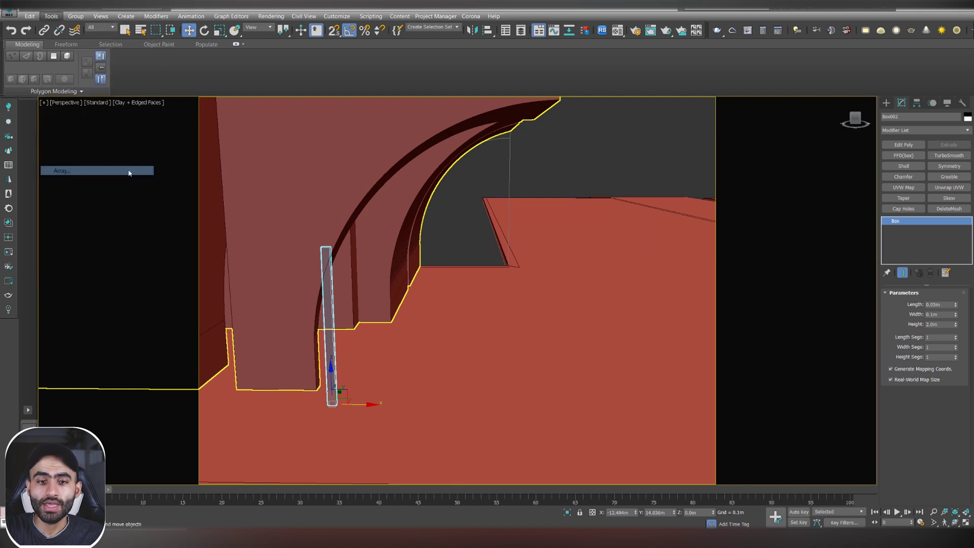
pyautogui.moveTo(494, 190); pyautogui.dragTo(475, 68)
pyautogui.click(565, 172)
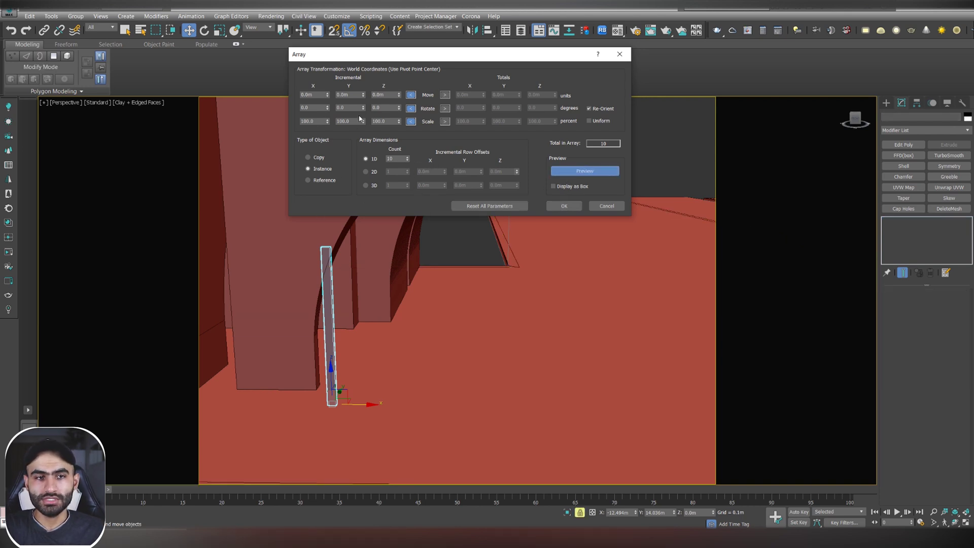
pyautogui.moveTo(328, 96)
pyautogui.mouseDown()
pyautogui.moveTo(327, 108)
pyautogui.moveTo(328, 87)
pyautogui.mouseUp()
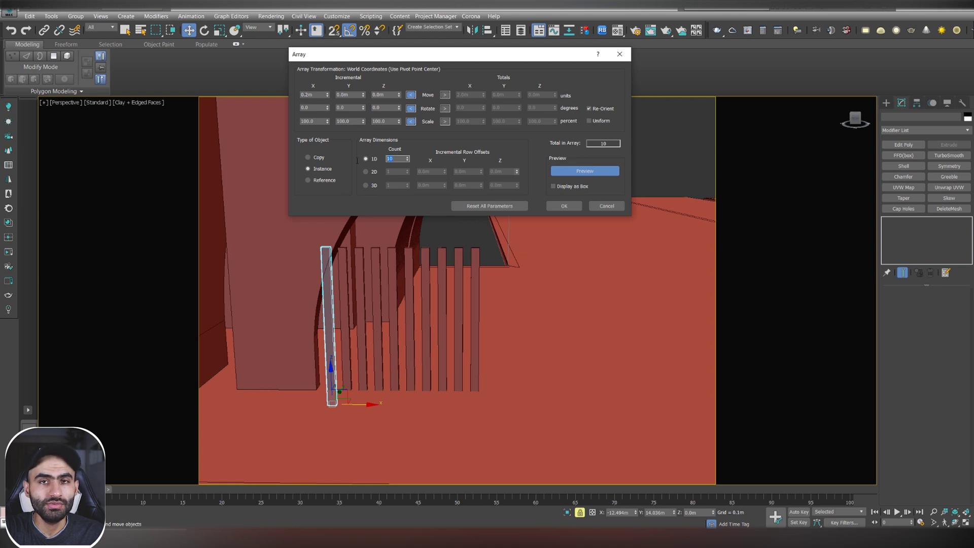
# Try counts of 100 and 70 posts in the fence post array along X
pyautogui.write('100')
pyautogui.scroll(-6, 538, 275)
pyautogui.moveTo(559, 281); pyautogui.dragTo(498, 298, button='middle')
pyautogui.hotkey('alt', 'space')
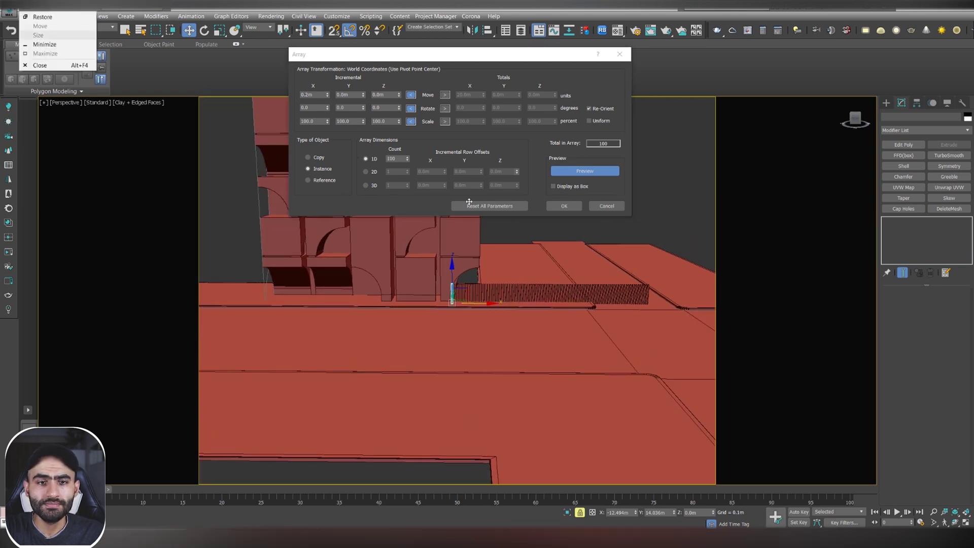
pyautogui.click(397, 164)
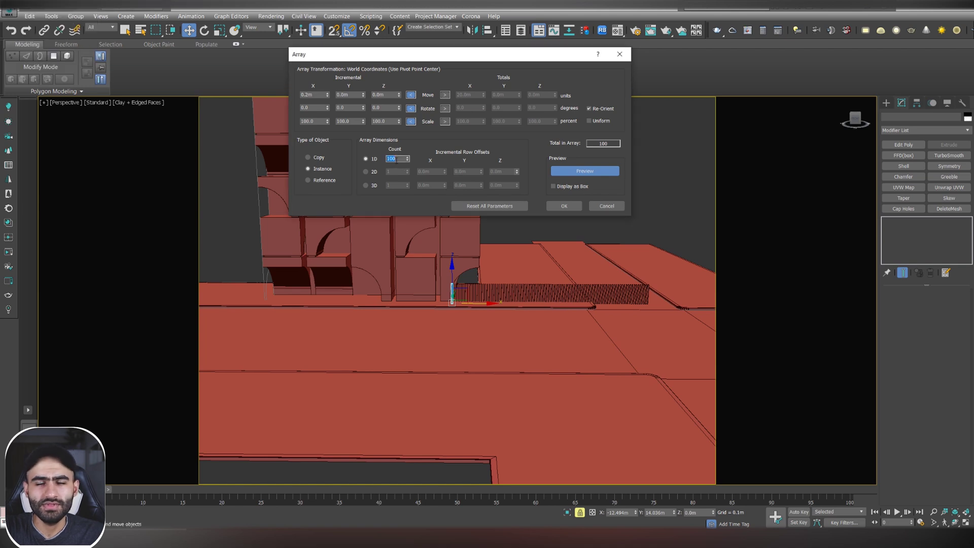
pyautogui.write('70')
pyautogui.hotkey('alt', 'Tab')
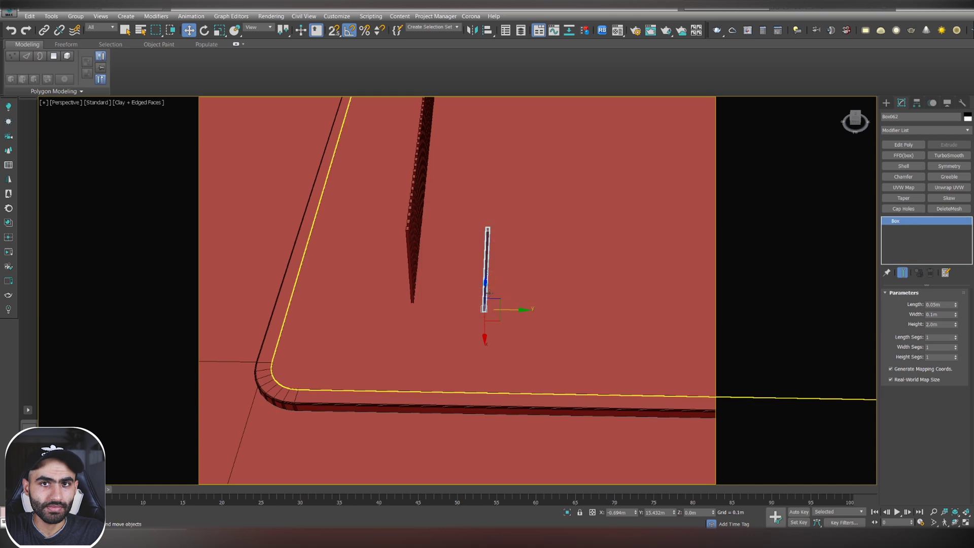
# Array the fence post beside the arch as 60 instances spaced 0.2 m along X, using the live preview
pyautogui.keyDown('alt'); pyautogui.moveTo(355, 325); pyautogui.dragTo(375, 359, button='middle'); pyautogui.keyUp('alt')
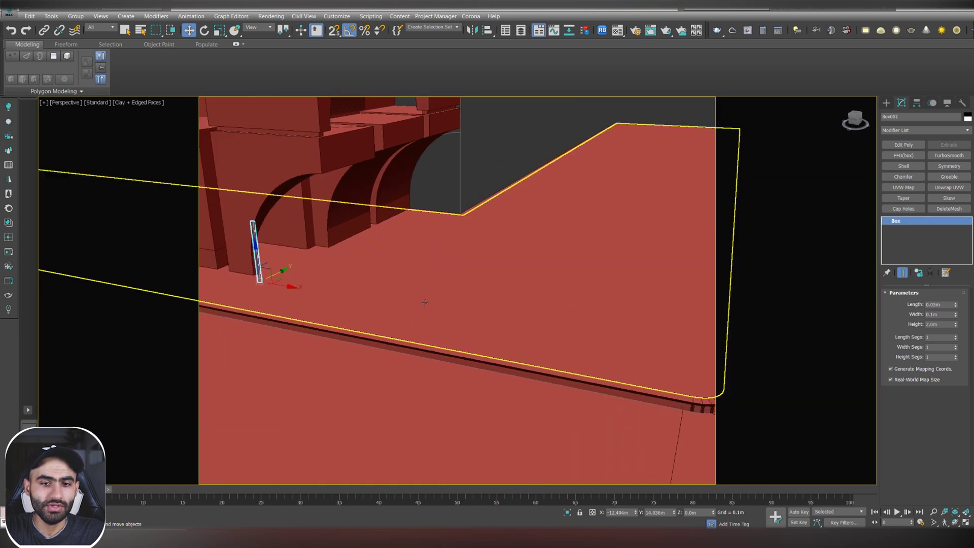
pyautogui.click(50, 16)
pyautogui.click(66, 145)
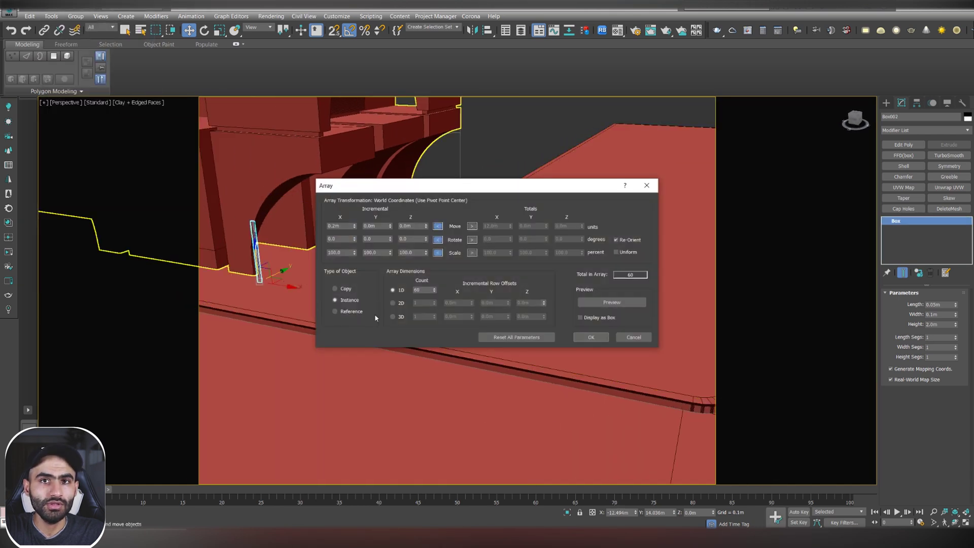
pyautogui.click(604, 303)
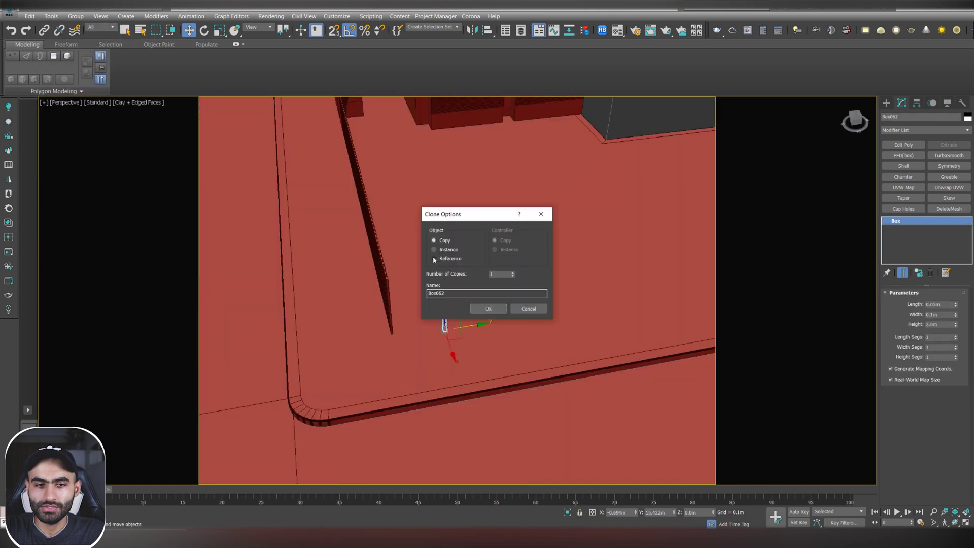
# Clone the last post of the fence row beside it and rotate the clone perpendicular to the row
pyautogui.press('Return')
pyautogui.press('z')
pyautogui.press('e')
pyautogui.moveTo(475, 406)
pyautogui.mouseDown()
pyautogui.moveTo(520, 380)
pyautogui.moveTo(512, 394)
pyautogui.mouseUp()
pyautogui.keyDown('alt'); pyautogui.moveTo(512, 394); pyautogui.dragTo(546, 301, button='middle'); pyautogui.keyUp('alt')
# Make an instance of the rotated post and place it next to the end of the fence row
pyautogui.press('w')
pyautogui.keyDown('shift'); pyautogui.moveTo(474, 392); pyautogui.dragTo(349, 437); pyautogui.keyUp('shift')
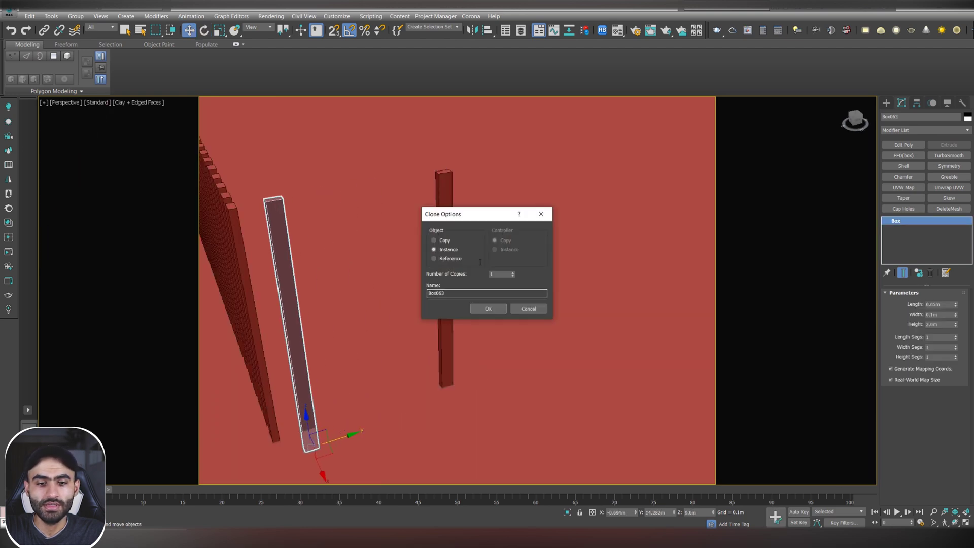
pyautogui.click(488, 308)
pyautogui.moveTo(498, 307); pyautogui.dragTo(513, 253, button='middle')
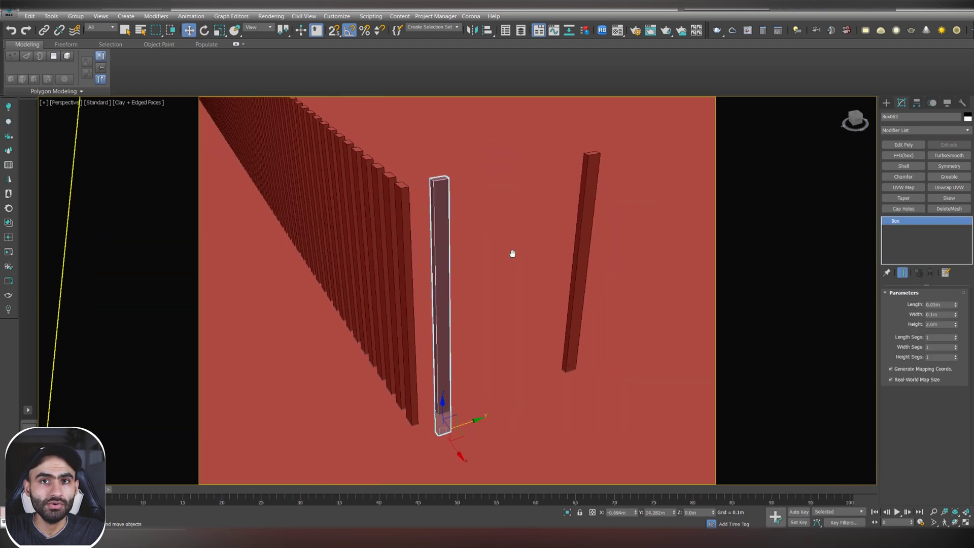
# Add an Edit Poly modifier to the post next to the row's end and show the fence corner in the Top view
pyautogui.click(903, 145)
pyautogui.hotkey('alt', 'w')
pyautogui.middleClick(362, 232)
pyautogui.hotkey('alt', 'w')
pyautogui.scroll(-6, 533, 244)
pyautogui.scroll(7, 609, 234)
pyautogui.scroll(-7, 644, 258)
pyautogui.moveTo(735, 303); pyautogui.dragTo(603, 269)
pyautogui.scroll(4, 652, 254)
pyautogui.click(637, 282)
pyautogui.moveTo(627, 277); pyautogui.dragTo(579, 330, button='middle')
pyautogui.press('1')
pyautogui.click(581, 365)
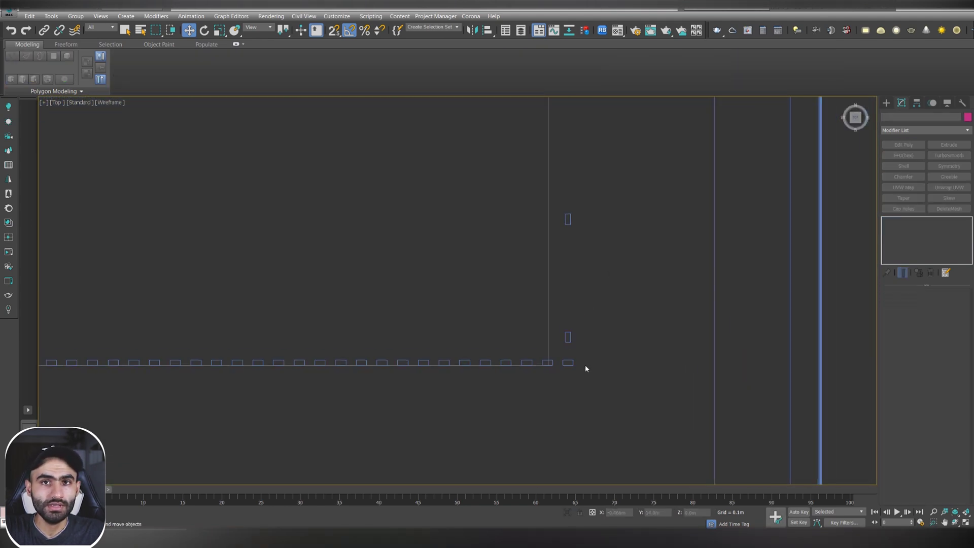
# Delete the last post of the X row at the fence corner
pyautogui.click(573, 364)
pyautogui.press('Delete')
pyautogui.moveTo(585, 239); pyautogui.dragTo(568, 219)
pyautogui.scroll(5, 568, 219)
pyautogui.scroll(-4, 563, 218)
# Reshape the Edit Poly post into a long, wide corner pier by moving its vertices over the row's end and along Y
pyautogui.click(586, 376)
pyautogui.scroll(4, 576, 384)
pyautogui.moveTo(599, 407)
pyautogui.mouseDown()
pyautogui.moveTo(576, 378)
pyautogui.moveTo(602, 416)
pyautogui.mouseUp()
pyautogui.moveTo(595, 459); pyautogui.dragTo(576, 341)
pyautogui.moveTo(612, 398); pyautogui.dragTo(458, 395)
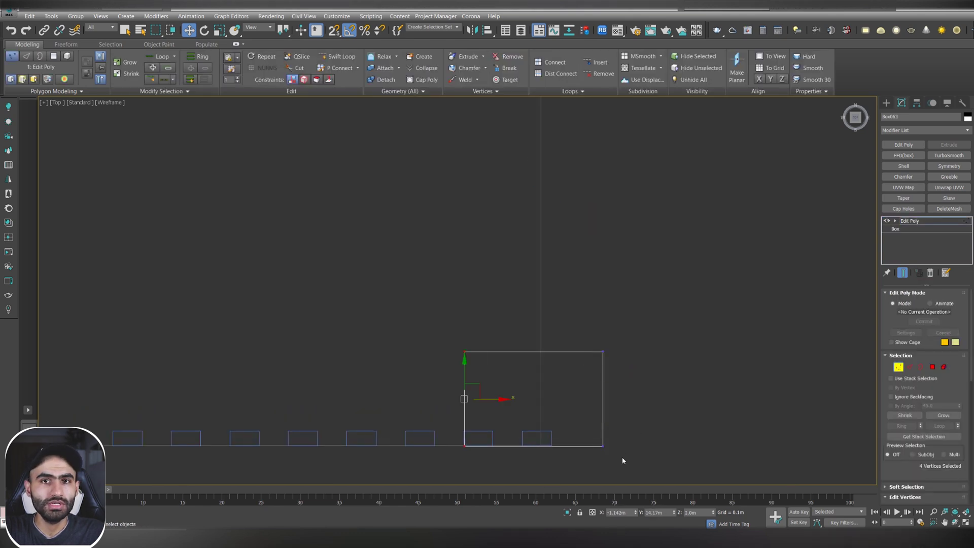
pyautogui.moveTo(643, 399); pyautogui.dragTo(612, 400)
pyautogui.moveTo(612, 325); pyautogui.dragTo(457, 371)
pyautogui.scroll(-5, 464, 370)
pyautogui.moveTo(478, 336); pyautogui.dragTo(492, 259)
pyautogui.click(901, 369)
# Move the remaining rotated post along Y so it sits flush against the far edge of the corner pier
pyautogui.click(509, 293)
pyautogui.scroll(6, 483, 291)
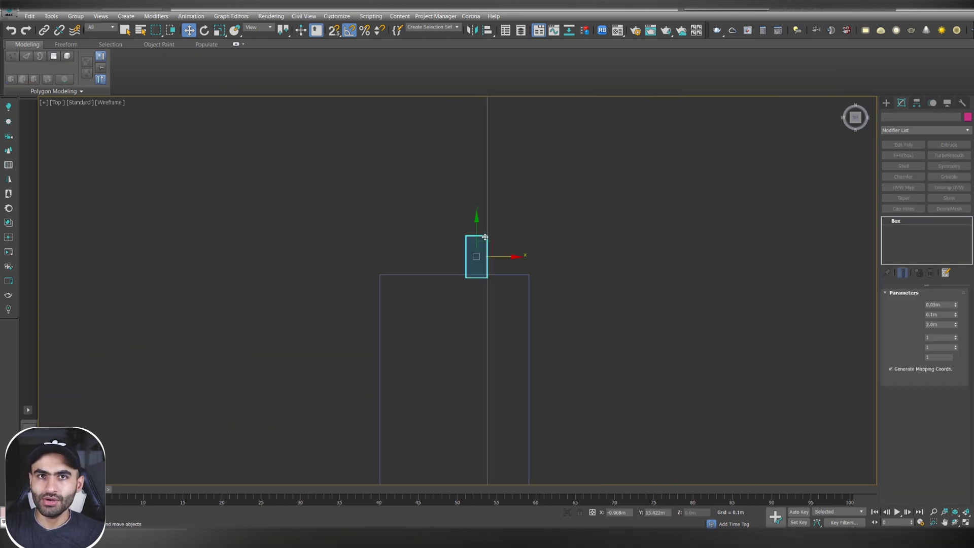
pyautogui.click(485, 236)
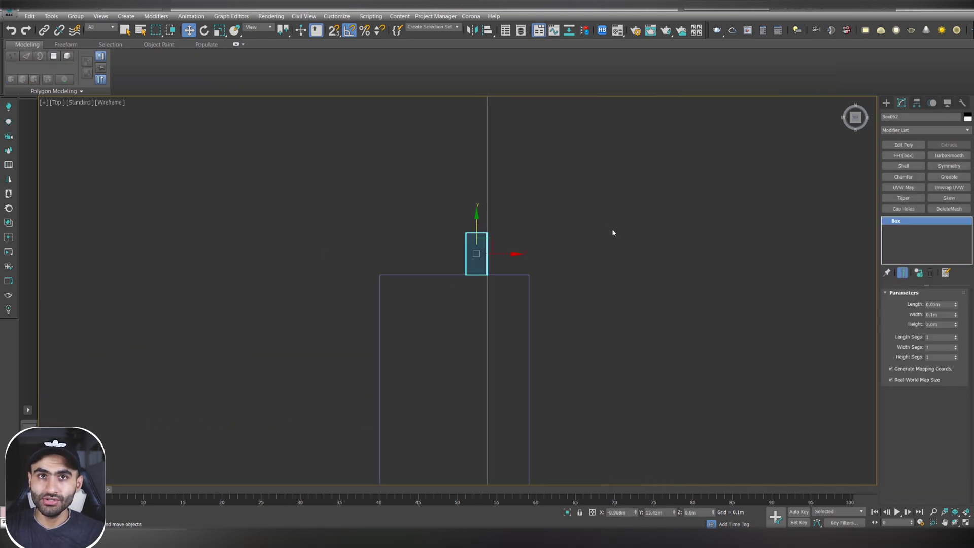
pyautogui.click(509, 223)
pyautogui.click(476, 235)
# Show clay shading with edged faces in the Top view and array the rotated post as 30 instances spaced 0.2 m along Y
pyautogui.click(111, 102)
pyautogui.click(152, 157)
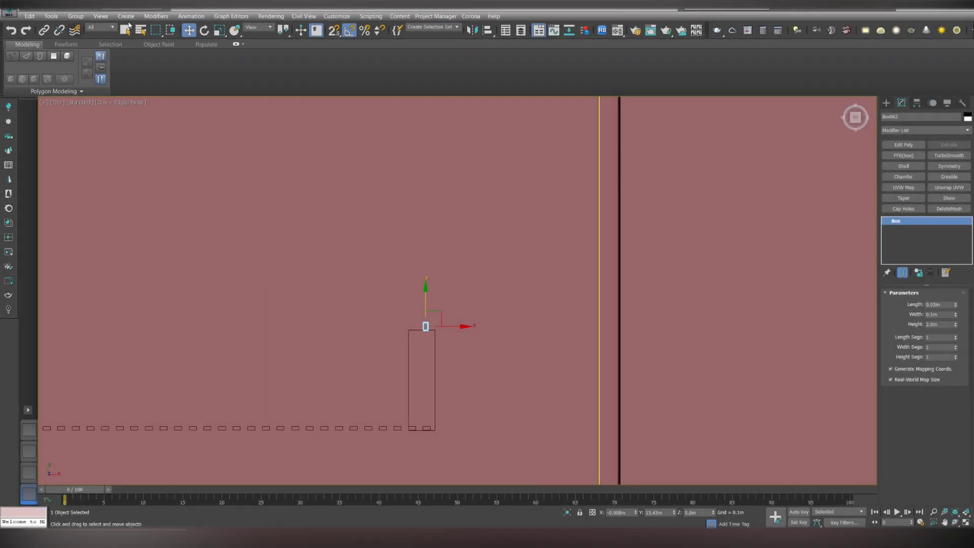
pyautogui.click(50, 16)
pyautogui.click(76, 158)
pyautogui.moveTo(386, 185); pyautogui.dragTo(643, 143)
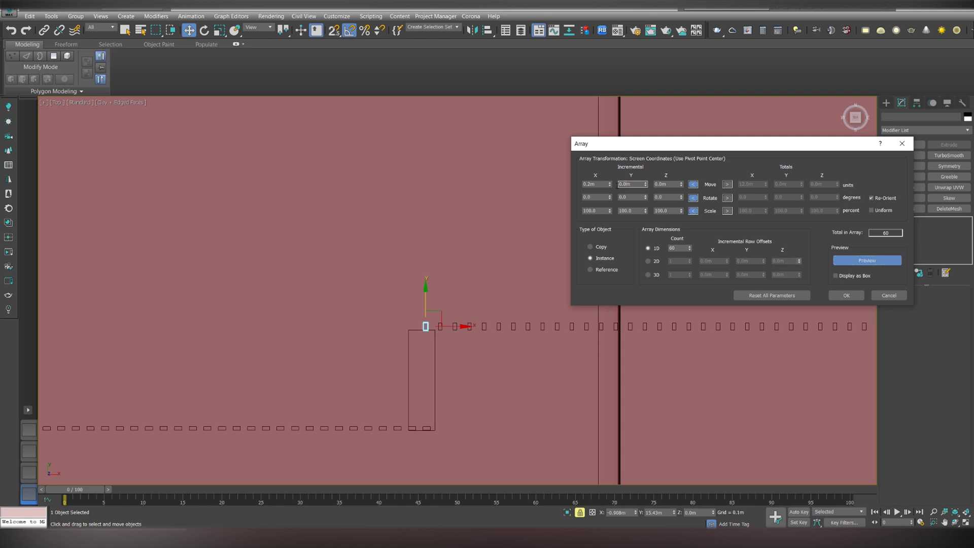
pyautogui.rightClick(610, 184)
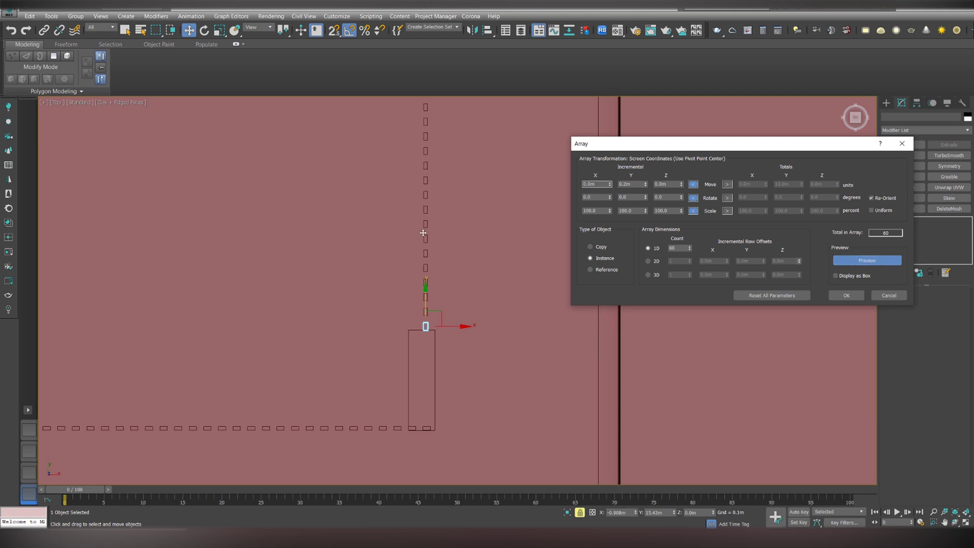
pyautogui.scroll(-2, 396, 285)
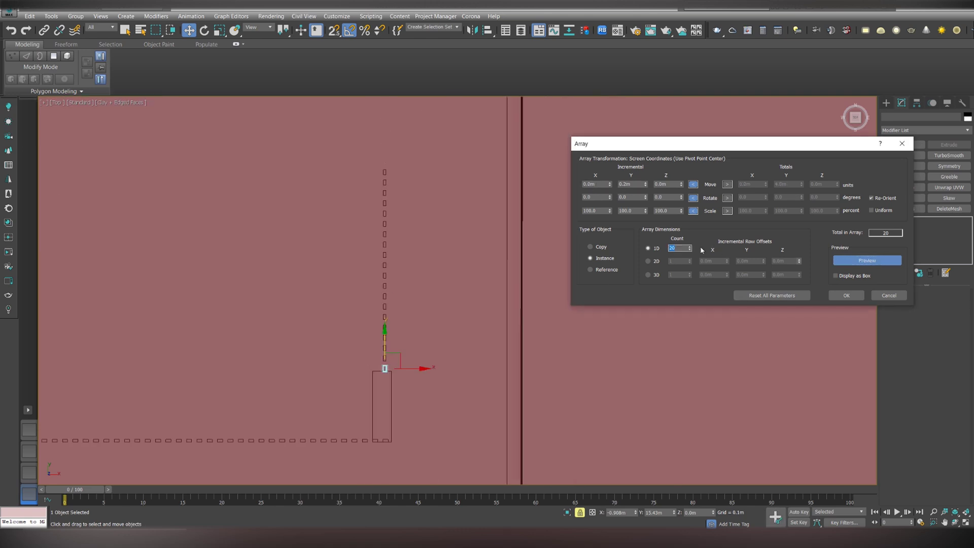
pyautogui.click(846, 296)
# Clone a post of the front fence row as an instance and place it along X past the building's far end
pyautogui.scroll(5, 660, 289)
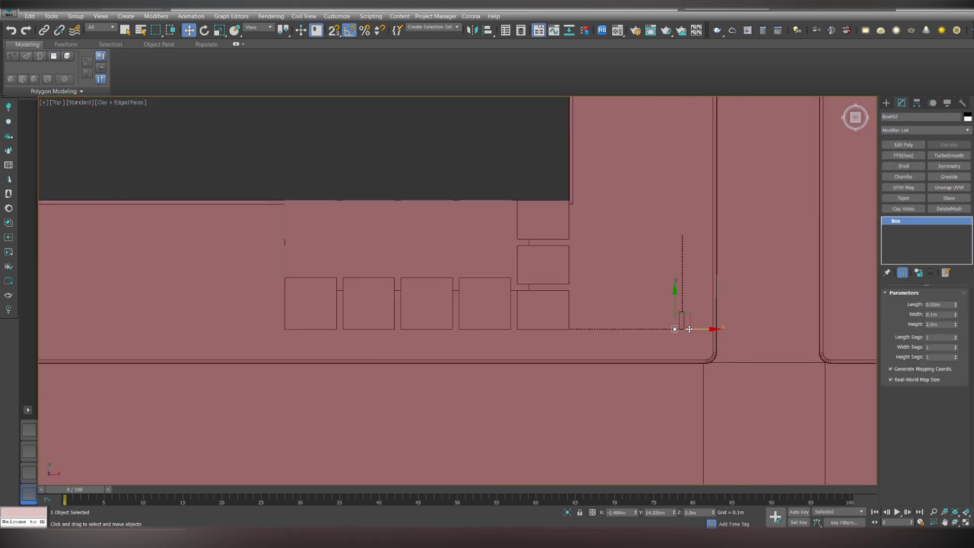
pyautogui.keyDown('shift'); pyautogui.moveTo(283, 324); pyautogui.dragTo(268, 324); pyautogui.keyUp('shift')
pyautogui.click(434, 249)
pyautogui.click(488, 310)
pyautogui.scroll(5, 299, 331)
pyautogui.press('p')
pyautogui.press('z')
pyautogui.scroll(-8, 588, 372)
pyautogui.keyDown('alt'); pyautogui.moveTo(517, 363); pyautogui.dragTo(568, 350, button='middle'); pyautogui.keyUp('alt')
pyautogui.scroll(5, 564, 347)
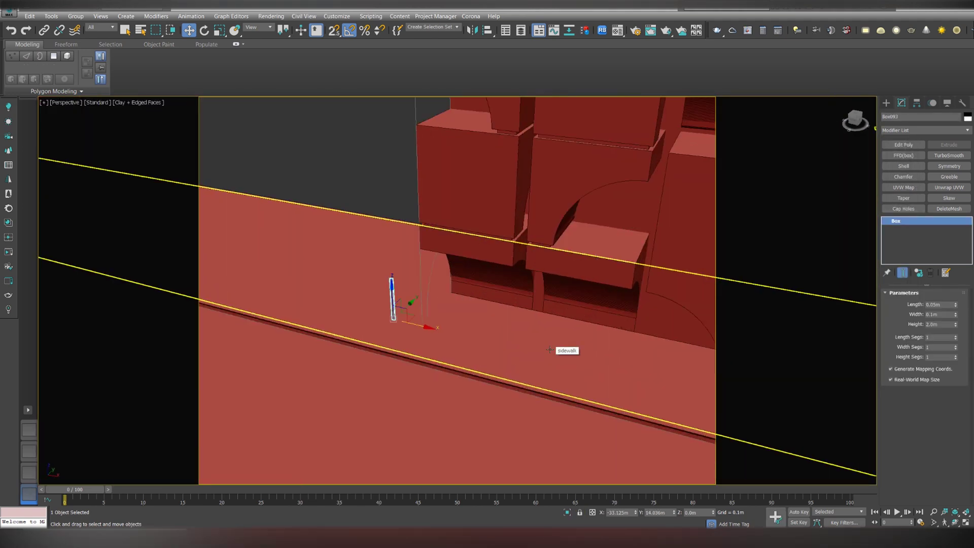
# Turn off the safe frames and move the cloned post along X to the ground-floor arch's pillar
pyautogui.moveTo(408, 196); pyautogui.dragTo(418, 221, button='middle')
pyautogui.moveTo(364, 337); pyautogui.dragTo(627, 396)
pyautogui.moveTo(627, 396); pyautogui.dragTo(480, 327, button='middle')
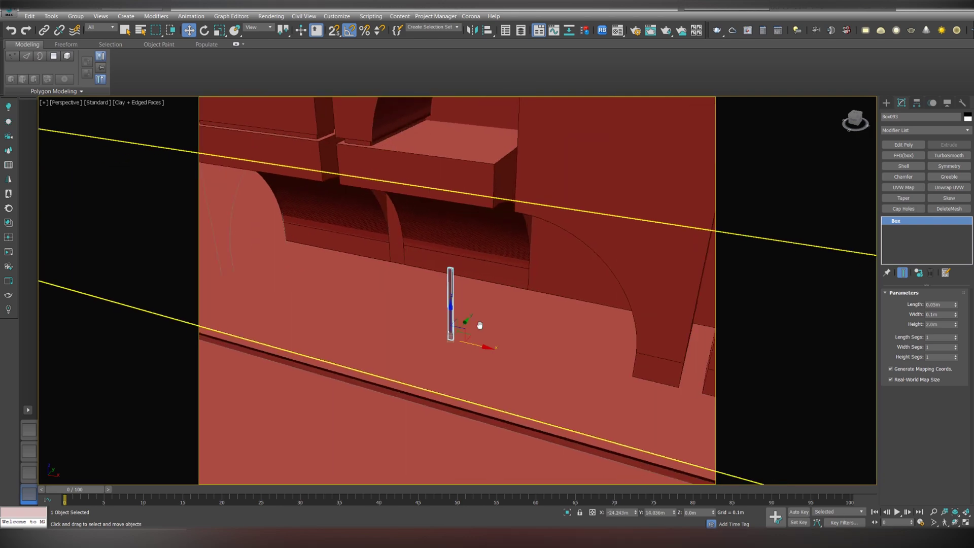
pyautogui.hotkey('shift', 'f')
pyautogui.scroll(-5, 507, 338)
pyautogui.scroll(5, 527, 345)
pyautogui.moveTo(463, 354); pyautogui.dragTo(726, 404)
# Fine-tune the cloned post's X position to about -19.84 m so it stands against the arch pillar
pyautogui.keyDown('alt'); pyautogui.moveTo(726, 401); pyautogui.dragTo(507, 390, button='middle'); pyautogui.keyUp('alt')
pyautogui.scroll(5, 507, 391)
pyautogui.keyDown('alt'); pyautogui.moveTo(517, 350); pyautogui.dragTo(522, 356, button='middle'); pyautogui.keyUp('alt')
pyautogui.moveTo(482, 452); pyautogui.dragTo(492, 451)
pyautogui.scroll(-8, 492, 452)
pyautogui.keyDown('alt'); pyautogui.moveTo(493, 449); pyautogui.dragTo(527, 398, button='middle'); pyautogui.keyUp('alt')
pyautogui.moveTo(528, 398); pyautogui.dragTo(597, 339, button='middle')
# Start a previewed Array of the cloned post with an incremental Y move of 0 and X move of -0.2 m
pyautogui.click(51, 17)
pyautogui.click(69, 171)
pyautogui.click(830, 194)
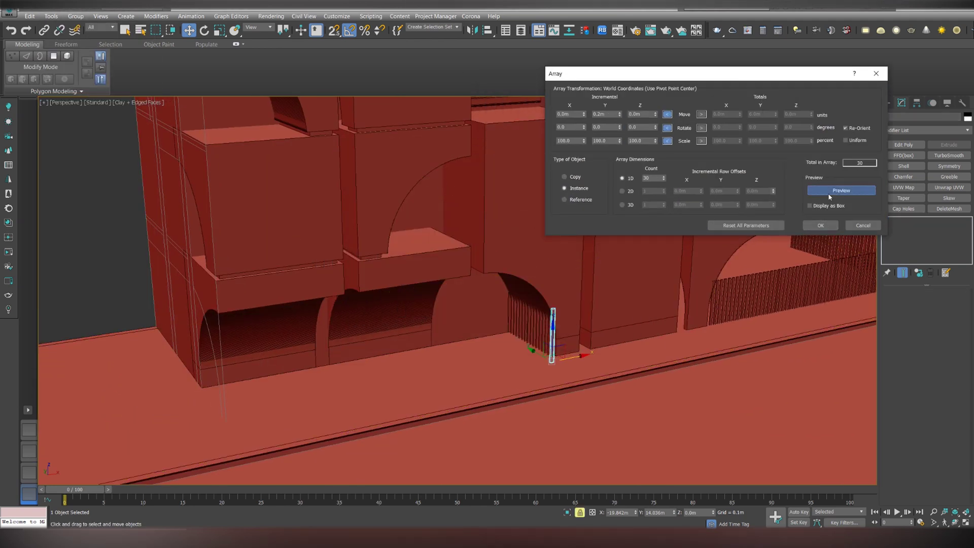
pyautogui.rightClick(619, 115)
pyautogui.moveTo(584, 115); pyautogui.dragTo(576, 120)
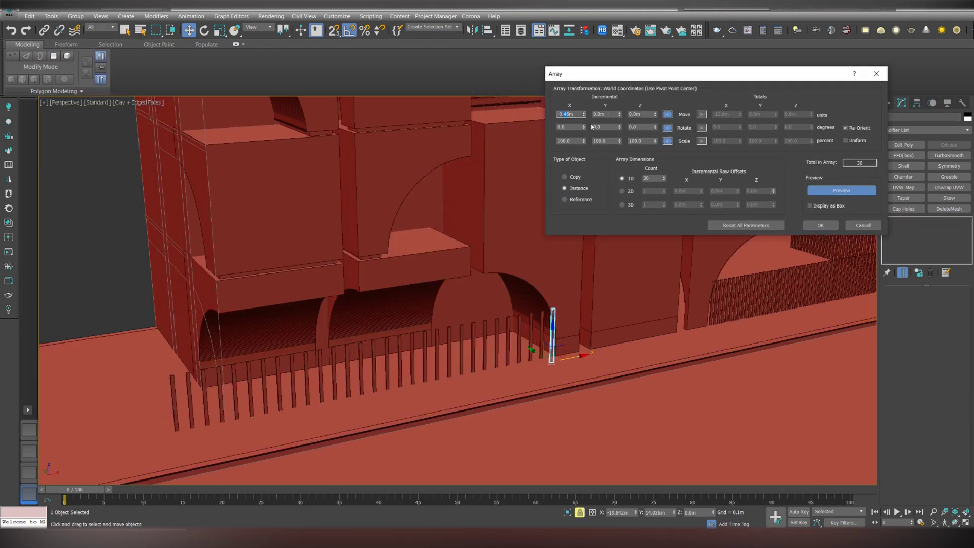
pyautogui.press('Tab')
# Set the array count to 150 and create the fence row along the building's front
pyautogui.write('120')
pyautogui.press('Return')
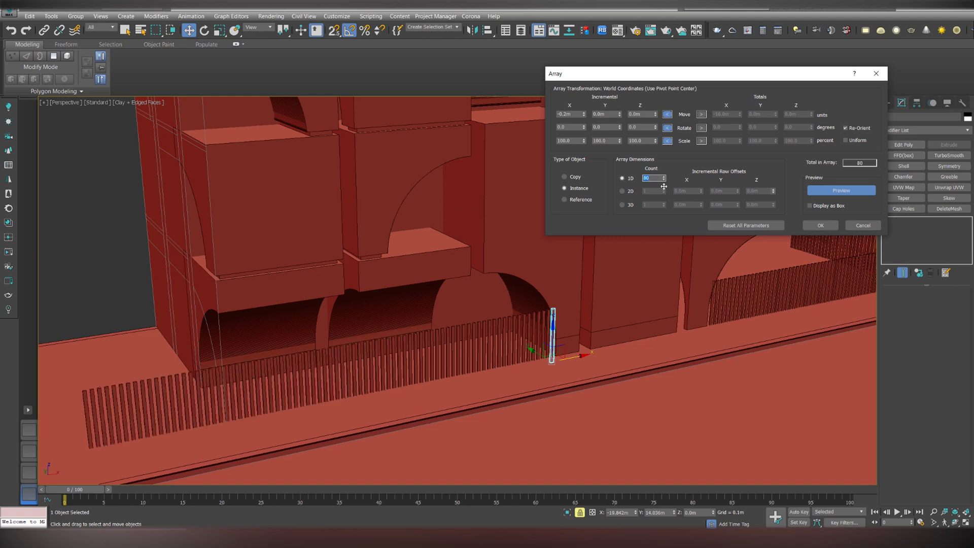
pyautogui.scroll(-2, 477, 300)
pyautogui.press('Return')
pyautogui.scroll(-3, 500, 302)
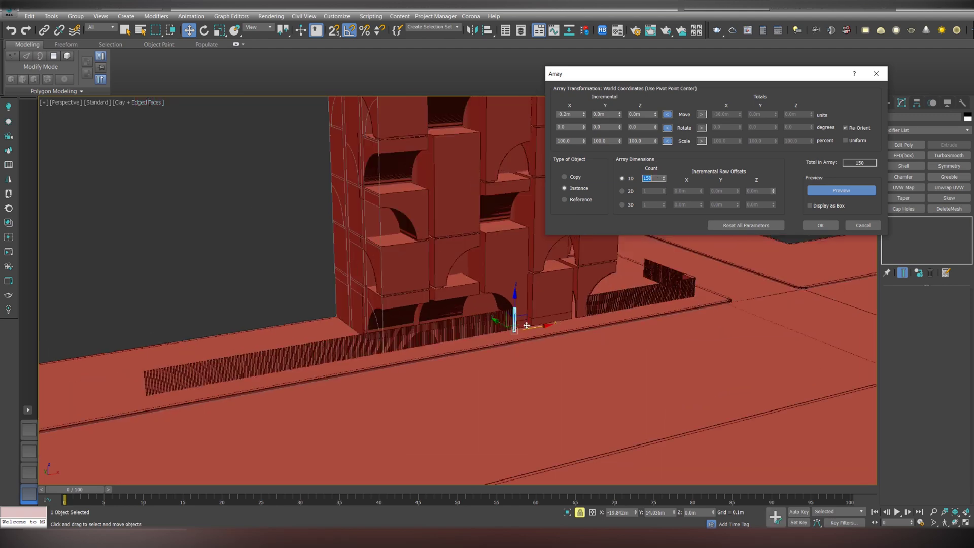
pyautogui.keyDown('alt'); pyautogui.moveTo(526, 304); pyautogui.dragTo(384, 353, button='middle'); pyautogui.keyUp('alt')
pyautogui.scroll(4, 490, 313)
pyautogui.scroll(-1, 384, 353)
pyautogui.click(821, 226)
pyautogui.scroll(-5, 761, 221)
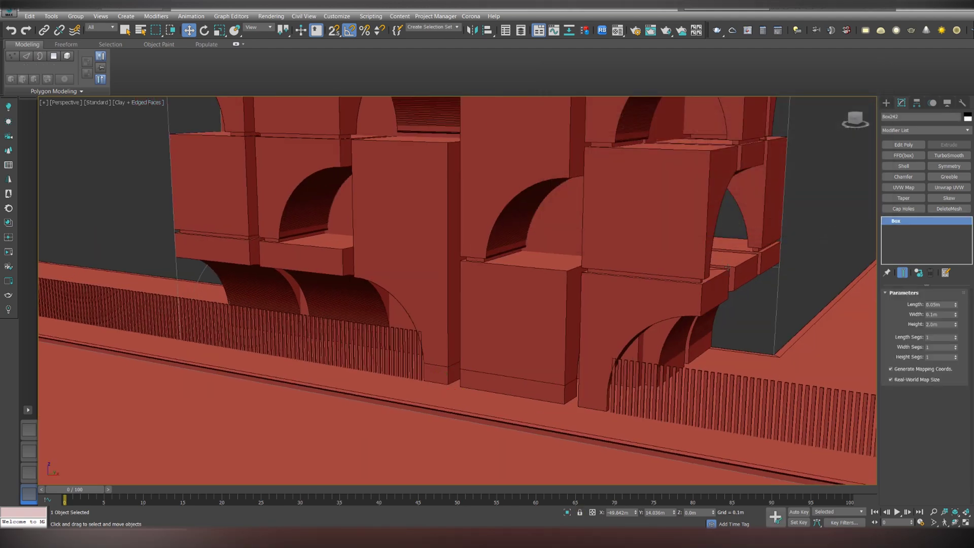
# Isolate all the similar fence posts and end the isolation again
pyautogui.scroll(3, 244, 278)
pyautogui.rightClick(244, 278)
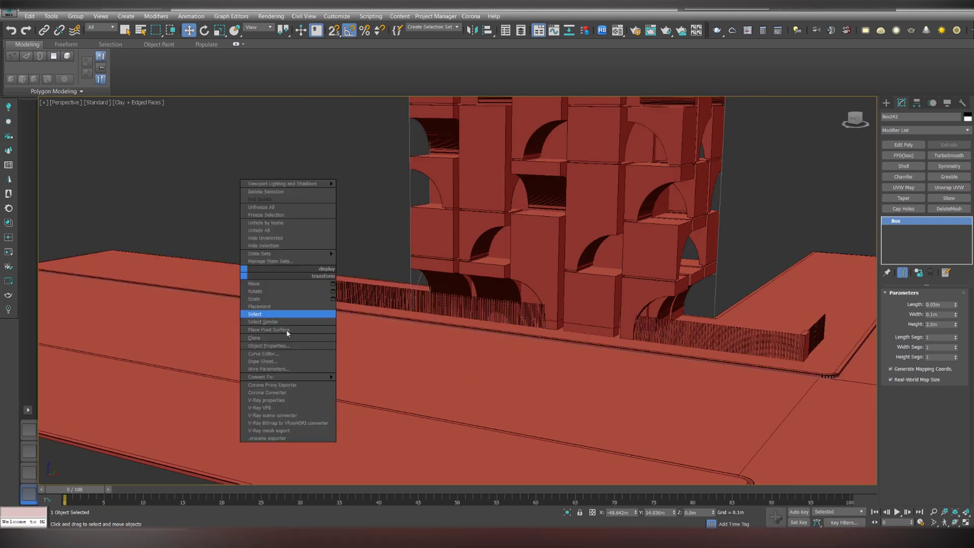
pyautogui.click(263, 322)
pyautogui.hotkey('alt', 'q')
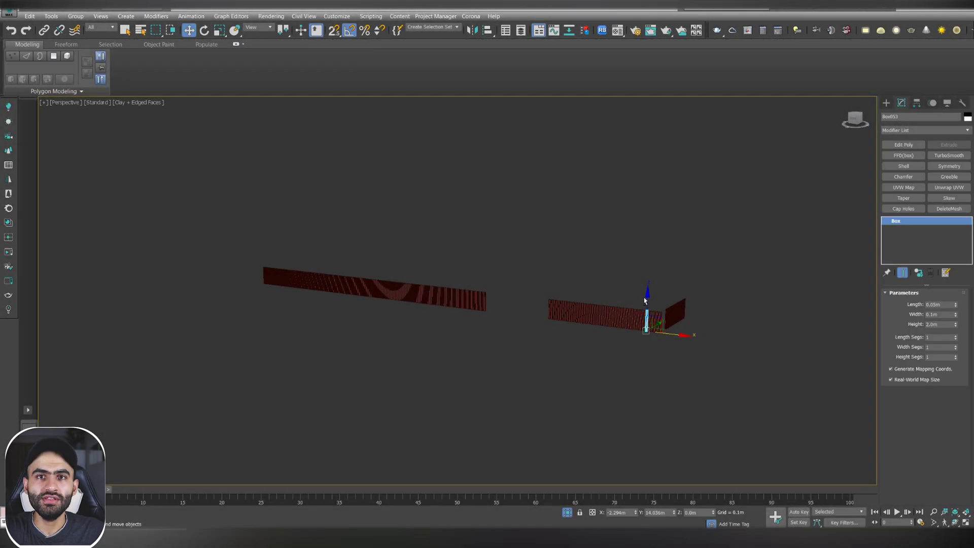
pyautogui.keyDown('alt'); pyautogui.moveTo(558, 304); pyautogui.dragTo(587, 300, button='middle'); pyautogui.keyUp('alt')
pyautogui.rightClick(654, 260)
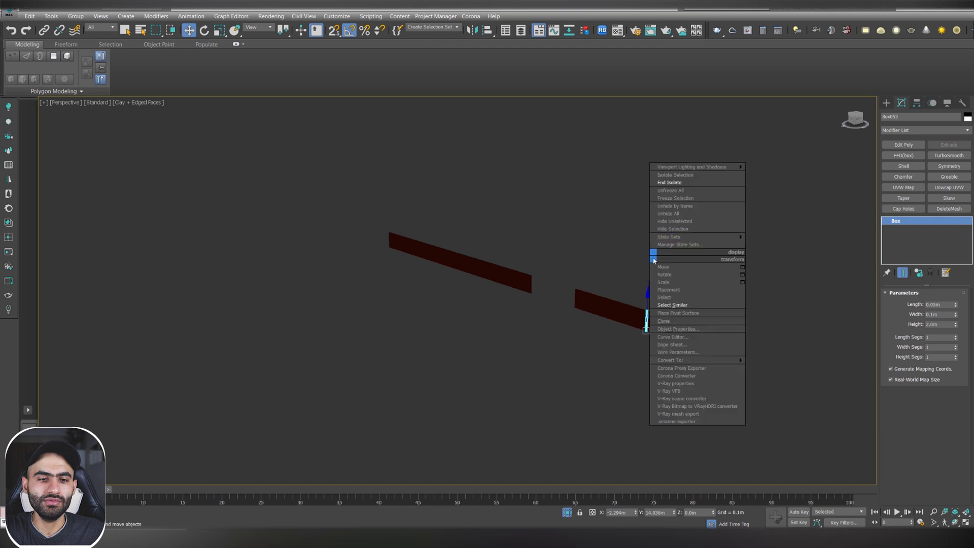
pyautogui.click(669, 182)
# Select all similar fence posts and group them under the name "fence"
pyautogui.rightClick(782, 345)
pyautogui.click(801, 381)
pyautogui.click(76, 17)
pyautogui.click(86, 28)
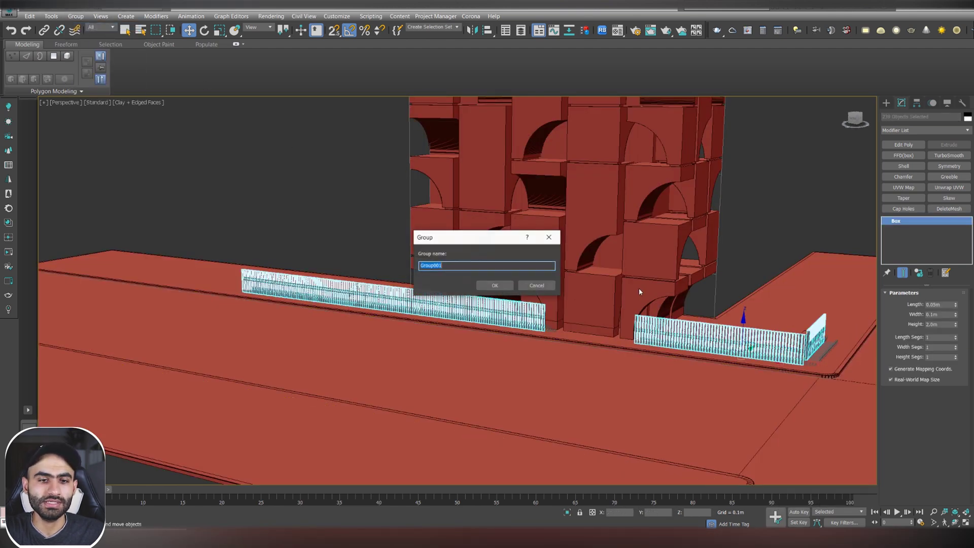
pyautogui.write('fence')
pyautogui.press('Return')
pyautogui.click(756, 243)
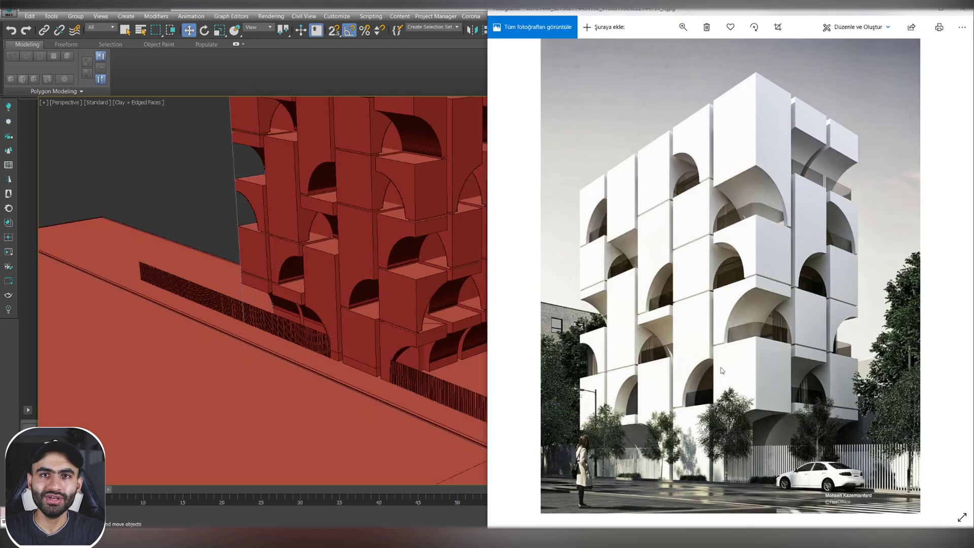
# Examine the arched balconies, their railings and the glazing in the building's reference photo
pyautogui.scroll(3, 790, 377)
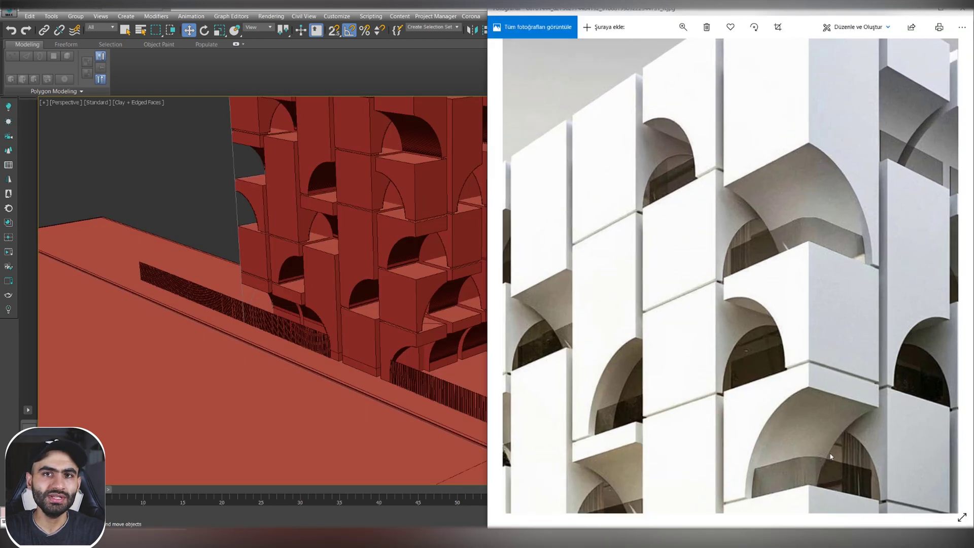
pyautogui.scroll(-3, 561, 370)
pyautogui.scroll(4, 836, 259)
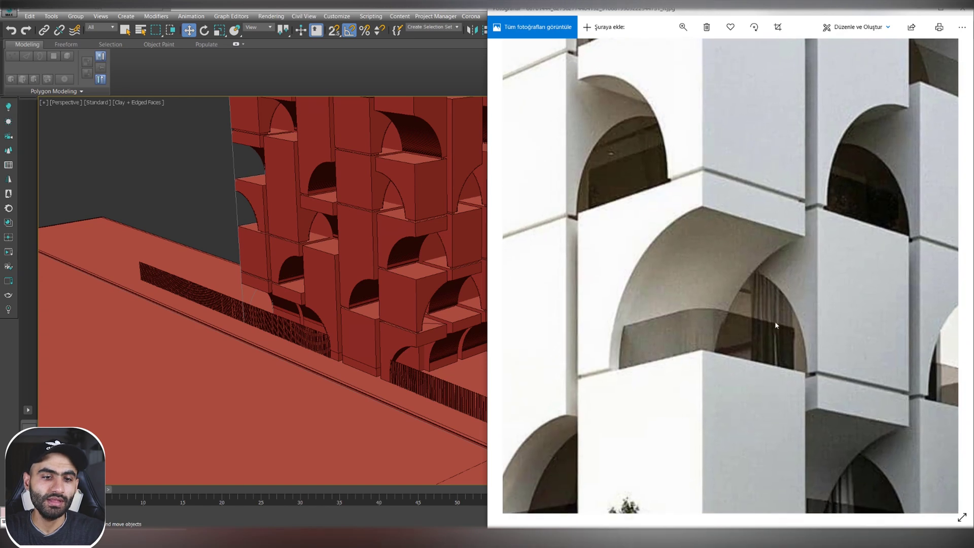
pyautogui.scroll(-3, 735, 325)
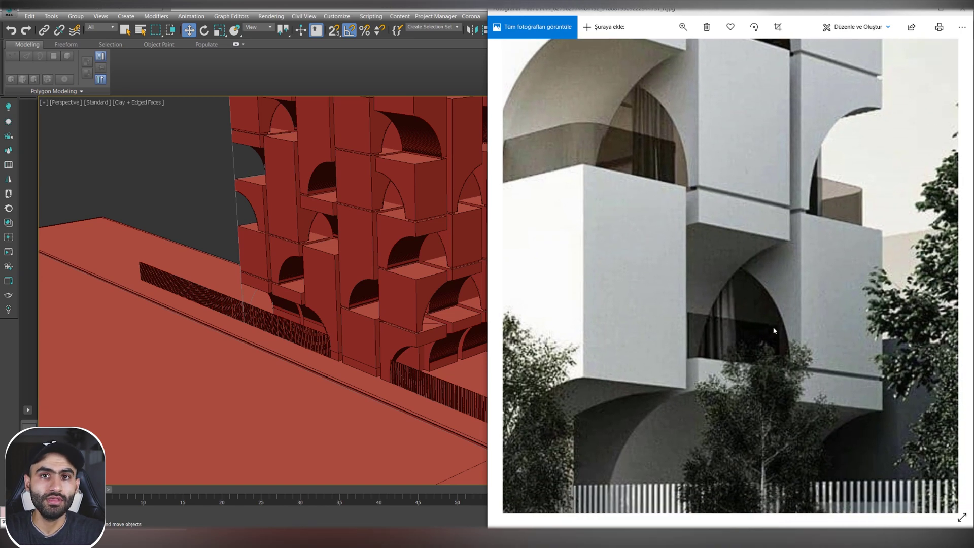
pyautogui.scroll(3, 658, 366)
pyautogui.scroll(3, 699, 348)
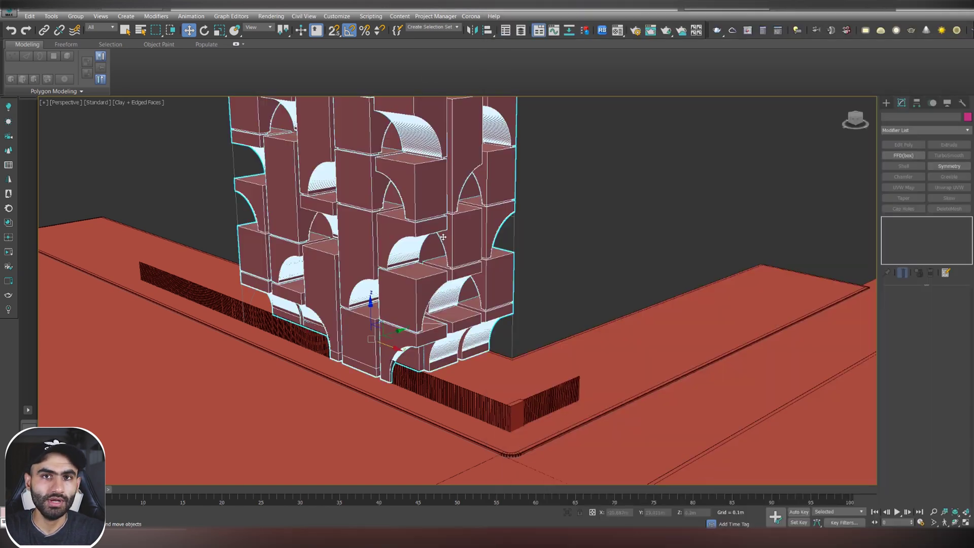
# Isolate the building model and inspect one of its arched balcony openings up close
pyautogui.hotkey('alt', 'q')
pyautogui.click(746, 283)
pyautogui.moveTo(543, 285); pyautogui.dragTo(522, 243, button='middle')
pyautogui.click(502, 292)
pyautogui.keyDown('alt'); pyautogui.moveTo(502, 292); pyautogui.dragTo(523, 348, button='middle'); pyautogui.keyUp('alt')
pyautogui.scroll(6, 558, 330)
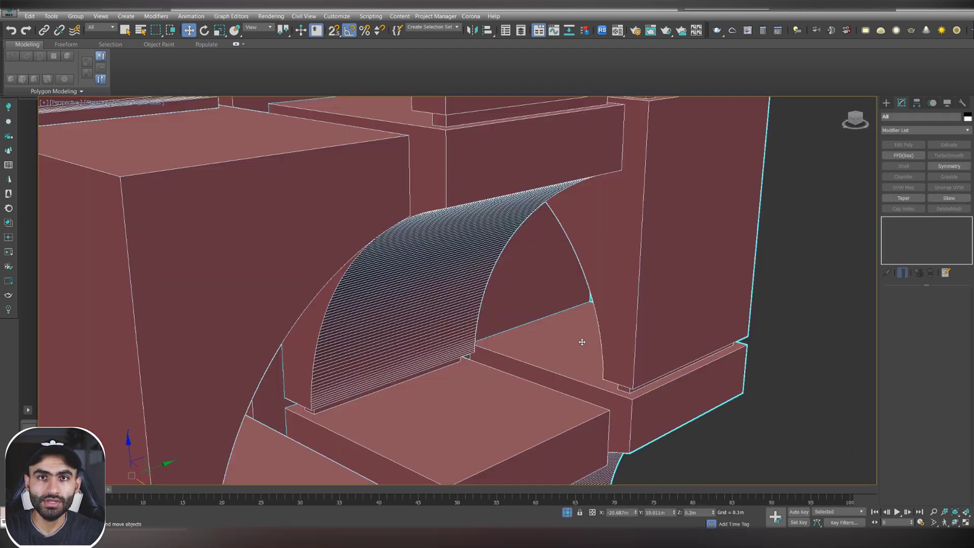
pyautogui.scroll(-10, 603, 352)
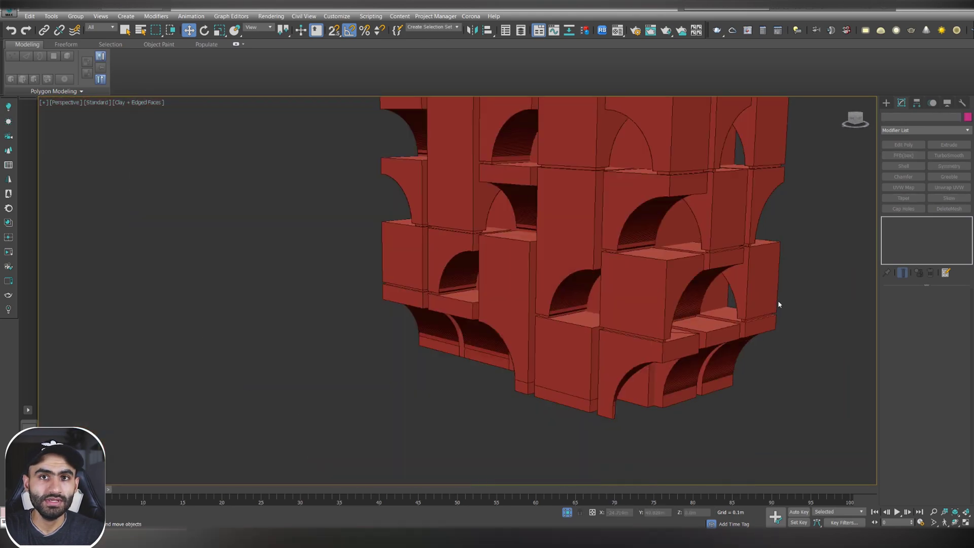
# Examine the building's arched balcony openings and their ledges from several angles
pyautogui.scroll(8, 716, 322)
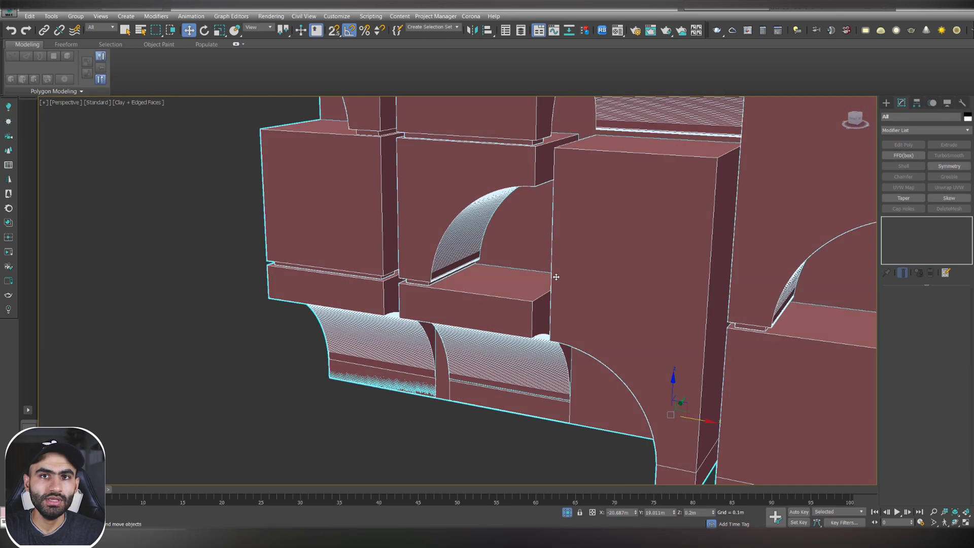
pyautogui.click(526, 222)
pyautogui.scroll(-4, 536, 236)
pyautogui.keyDown('alt'); pyautogui.moveTo(541, 235); pyautogui.dragTo(551, 291); pyautogui.keyUp('alt')
pyautogui.keyDown('alt'); pyautogui.moveTo(552, 291); pyautogui.dragTo(507, 295, button='middle'); pyautogui.keyUp('alt')
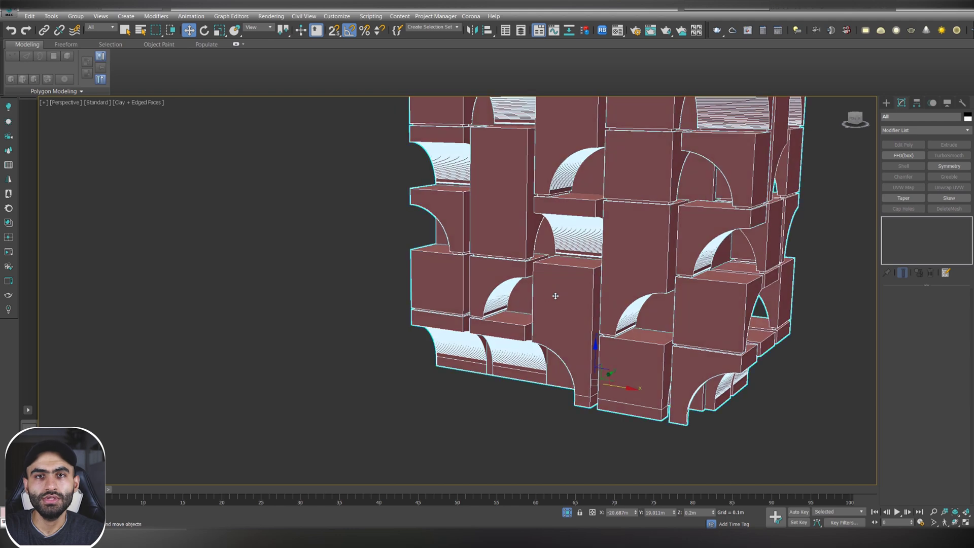
pyautogui.hotkey('ctrl', 'd')
pyautogui.click(887, 104)
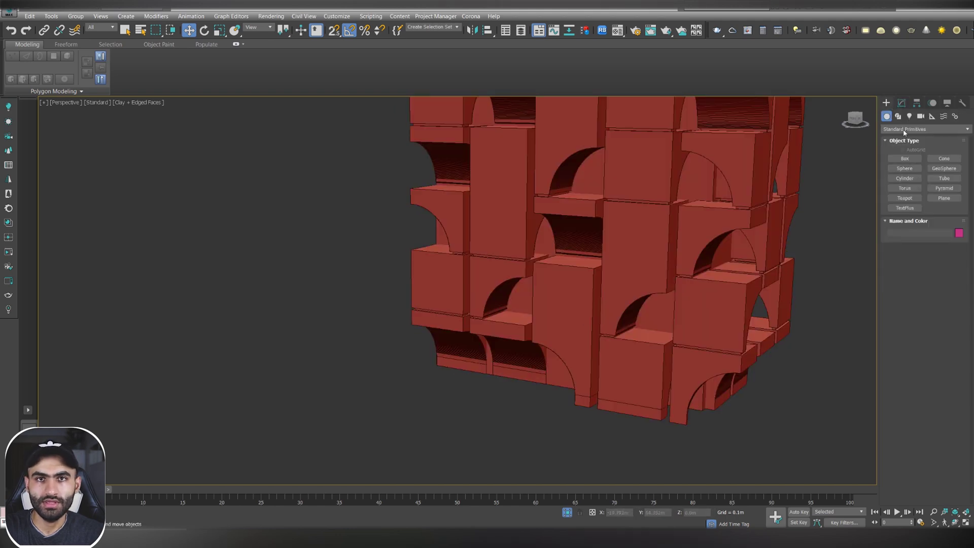
pyautogui.click(905, 158)
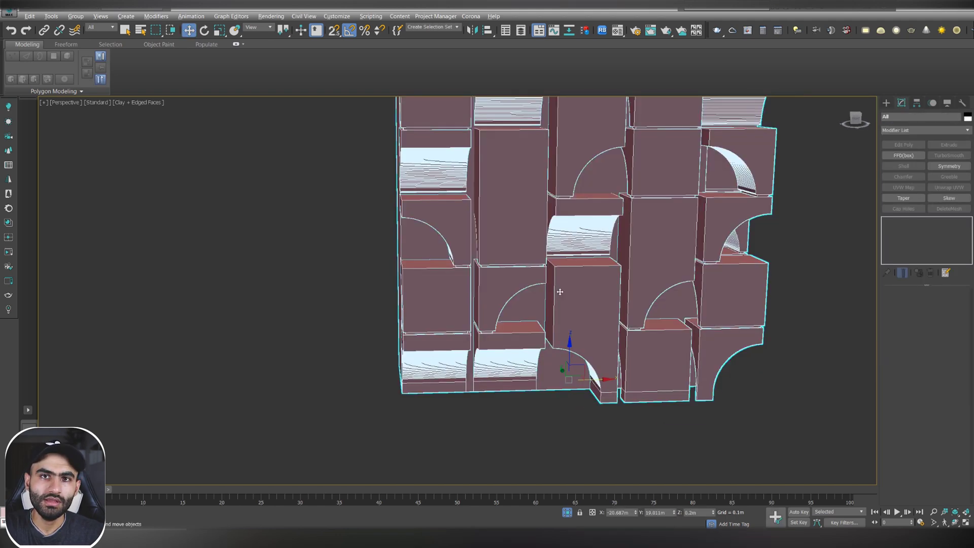
pyautogui.moveTo(560, 291)
pyautogui.keyDown('alt'); pyautogui.mouseDown(button='middle')
pyautogui.moveTo(532, 292)
pyautogui.moveTo(548, 293)
pyautogui.mouseUp(button='middle'); pyautogui.keyUp('alt')
pyautogui.click(785, 407)
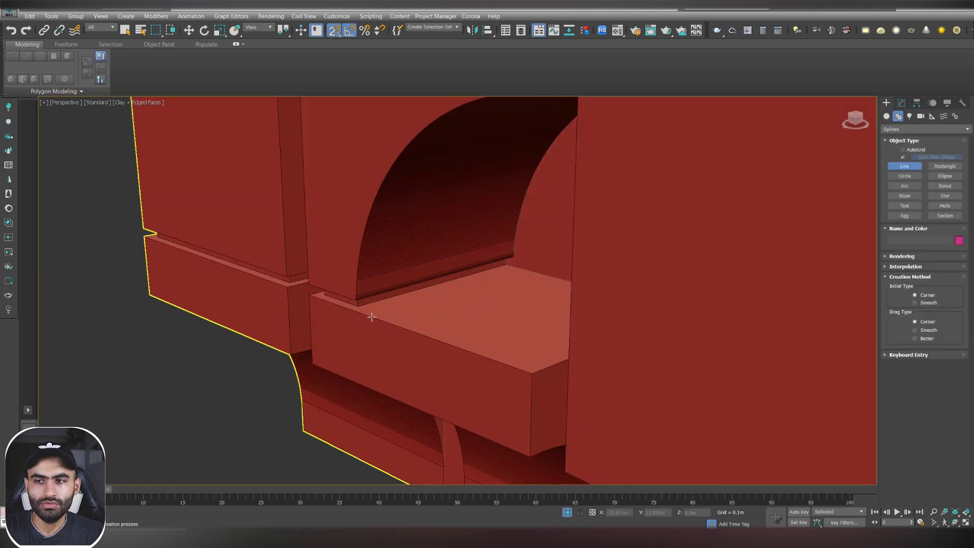
pyautogui.click(312, 296)
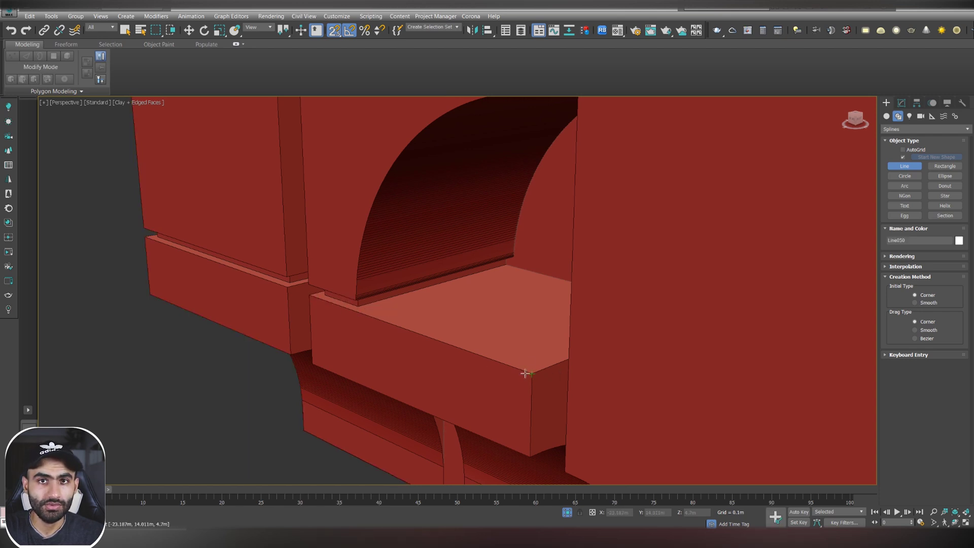
pyautogui.scroll(-5, 531, 366)
pyautogui.keyDown('alt'); pyautogui.moveTo(529, 361); pyautogui.dragTo(550, 357, button='middle'); pyautogui.keyUp('alt')
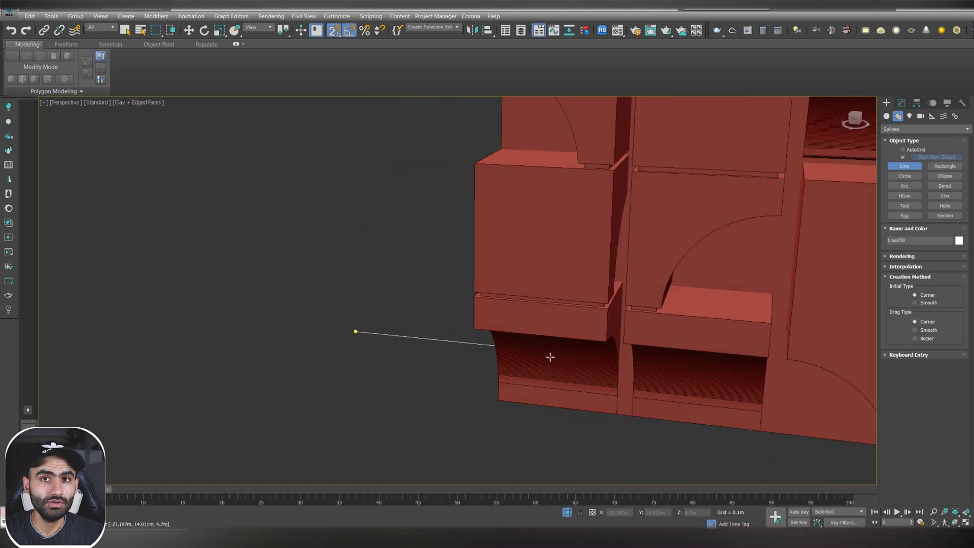
pyautogui.moveTo(778, 322); pyautogui.dragTo(525, 346, button='middle')
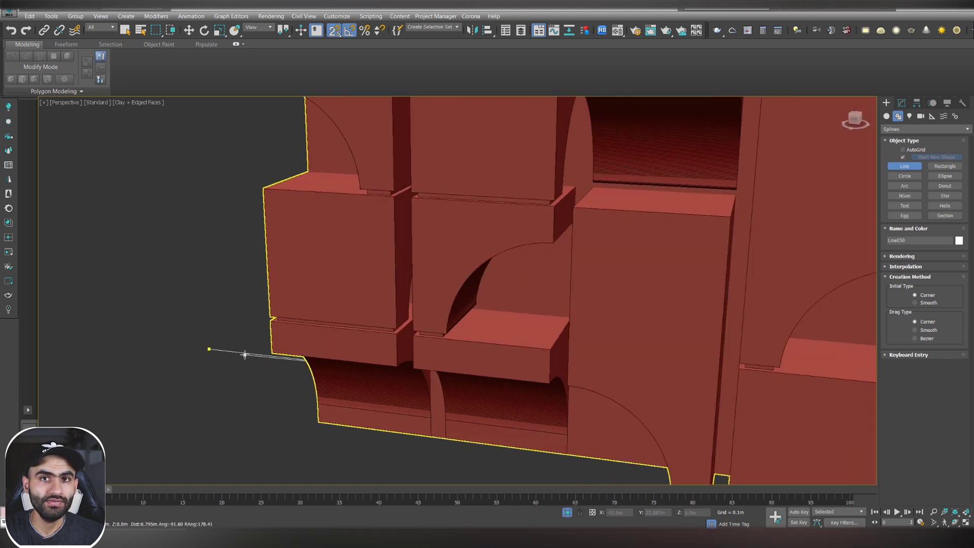
pyautogui.rightClick(217, 330)
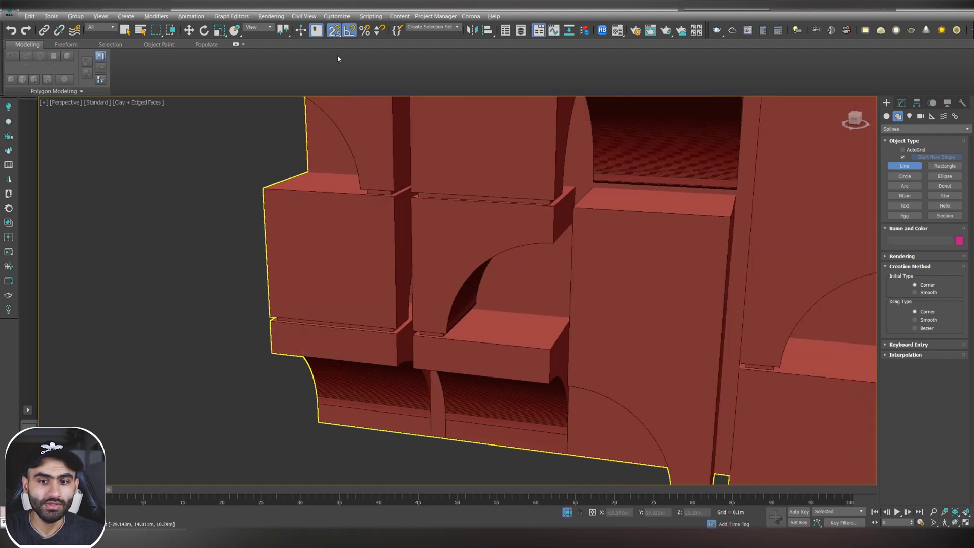
# Switch snapping to 3D and draw an L-shaped line along the front and side edges of the arched balcony's ledge
pyautogui.click(333, 74)
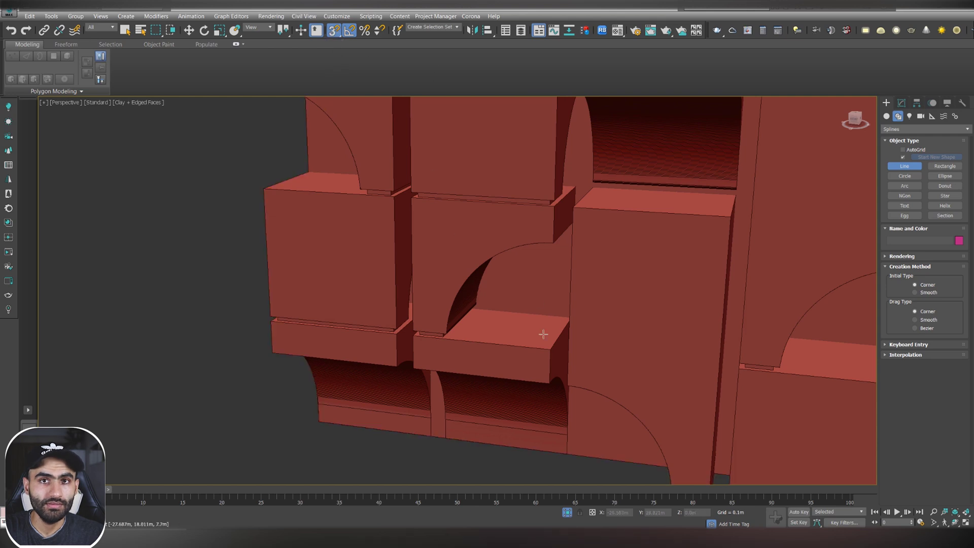
pyautogui.moveTo(536, 334); pyautogui.dragTo(514, 334, button='middle')
pyautogui.scroll(2, 409, 341)
pyautogui.click(382, 333)
pyautogui.click(591, 354)
# Shift the line inward from the ledge's front and side edges along both horizontal axes
pyautogui.press('F3')
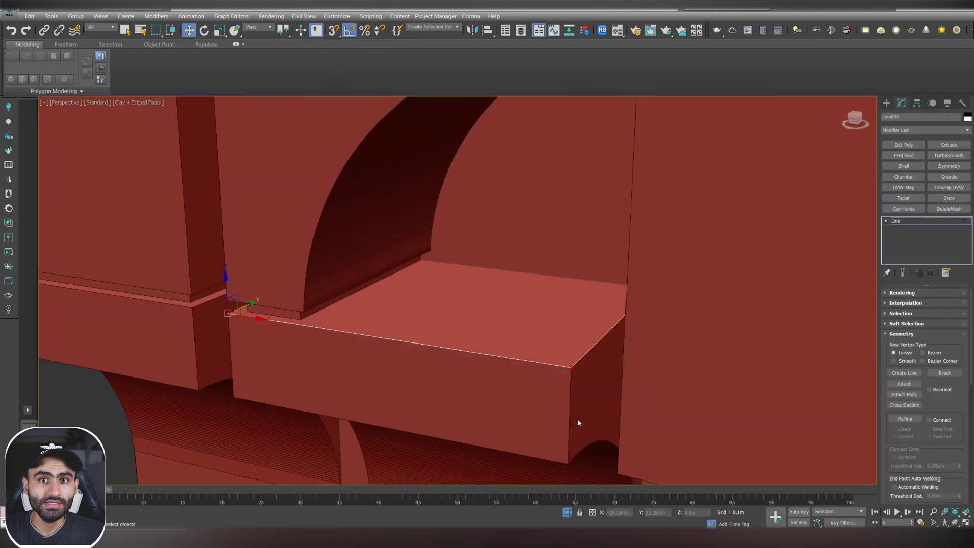
pyautogui.press('F3')
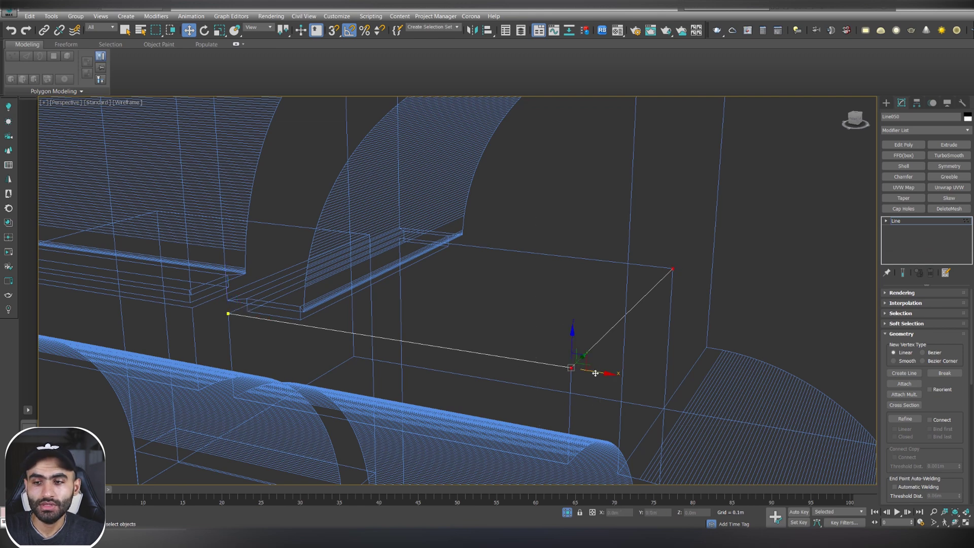
pyautogui.moveTo(588, 372); pyautogui.dragTo(576, 400)
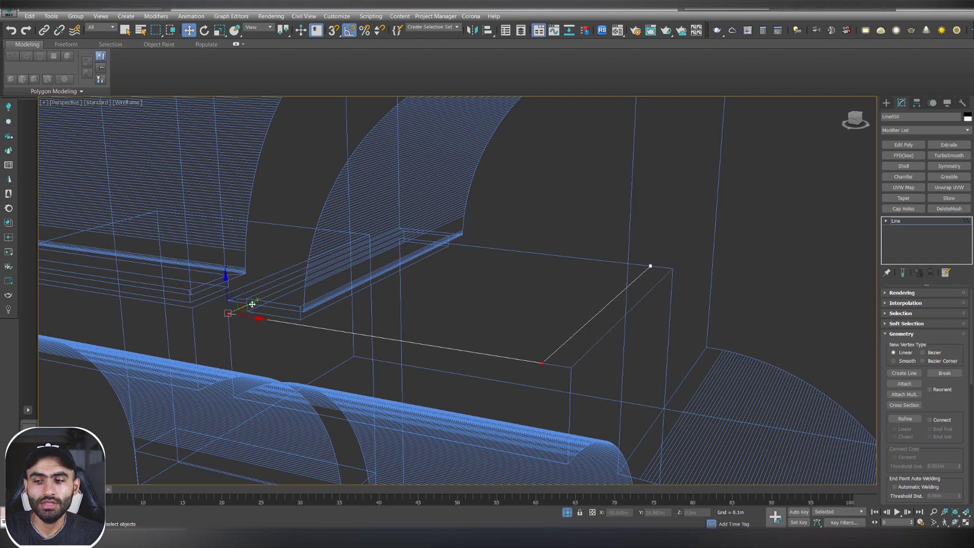
pyautogui.moveTo(253, 303); pyautogui.dragTo(278, 292)
pyautogui.press('F3')
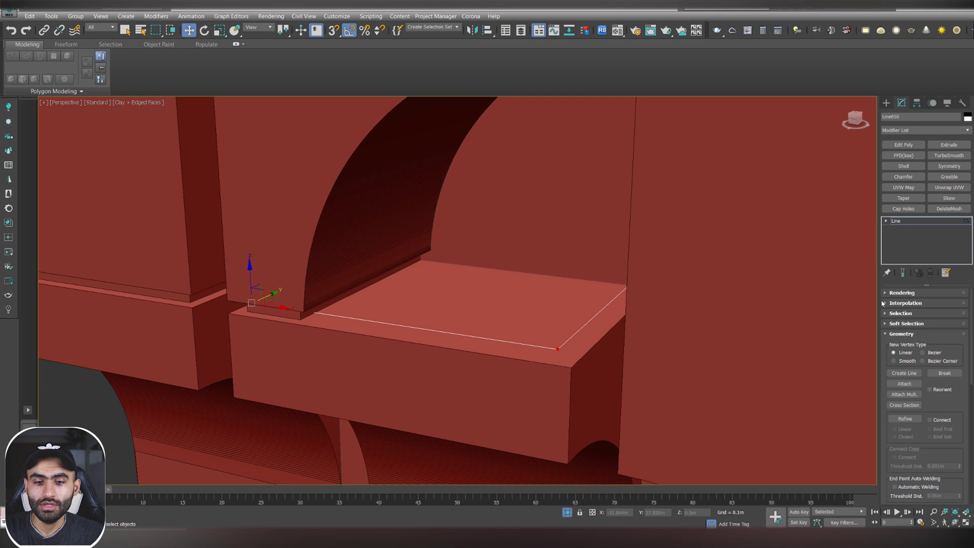
# Show the line in the viewport with a rectangular section and set its length to 1 m to form the railing
pyautogui.click(903, 294)
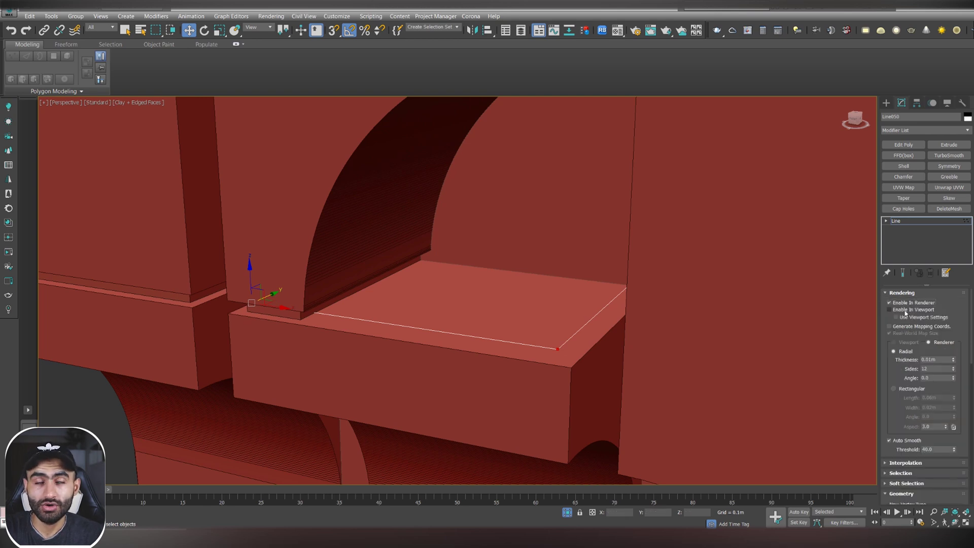
pyautogui.click(906, 310)
pyautogui.click(911, 388)
pyautogui.moveTo(956, 398); pyautogui.dragTo(931, 337)
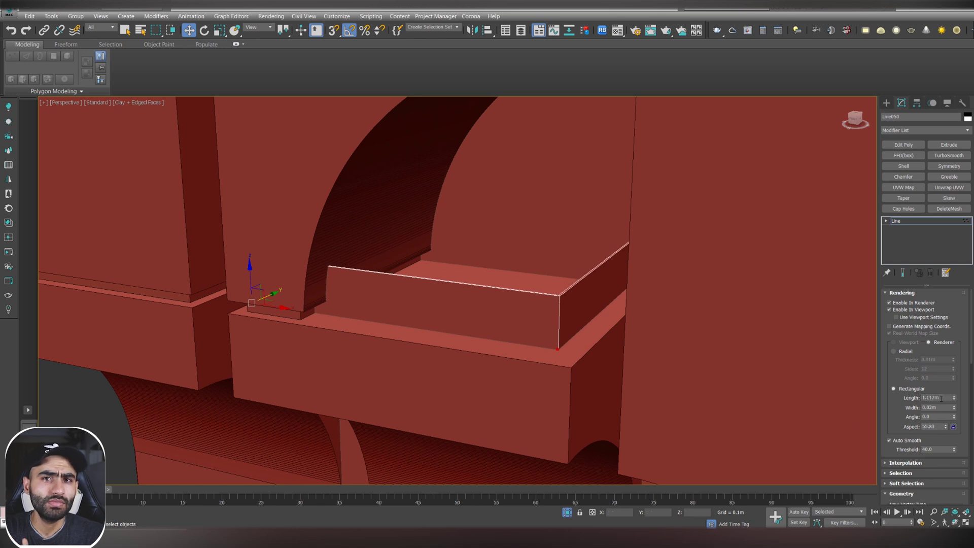
pyautogui.write('1')
pyautogui.press('Return')
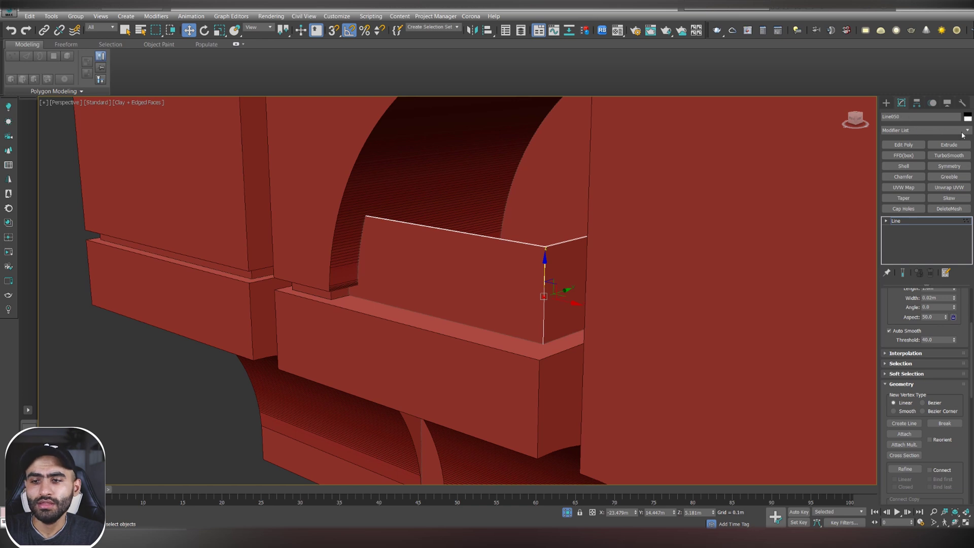
# Add an Edit Spline modifier to the balcony railing line
pyautogui.click(962, 134)
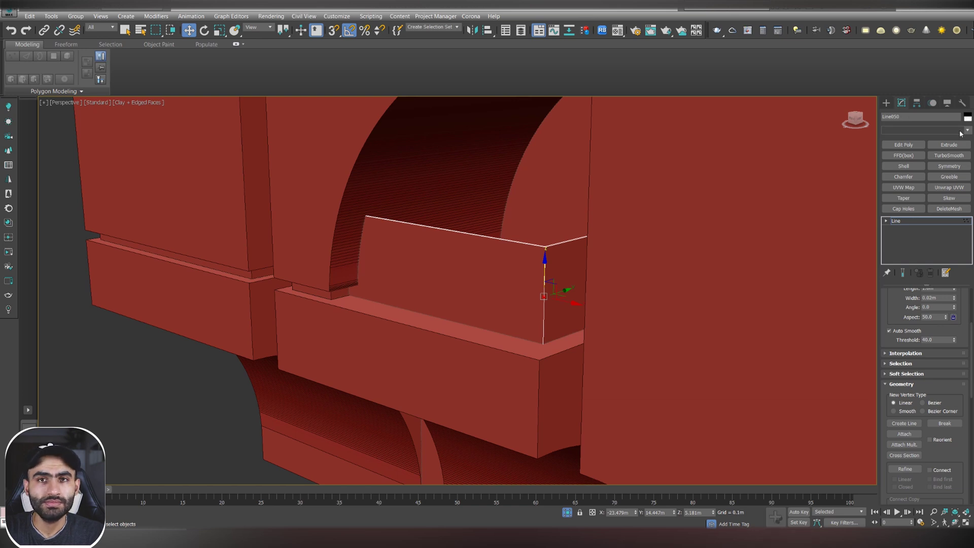
pyautogui.click(960, 134)
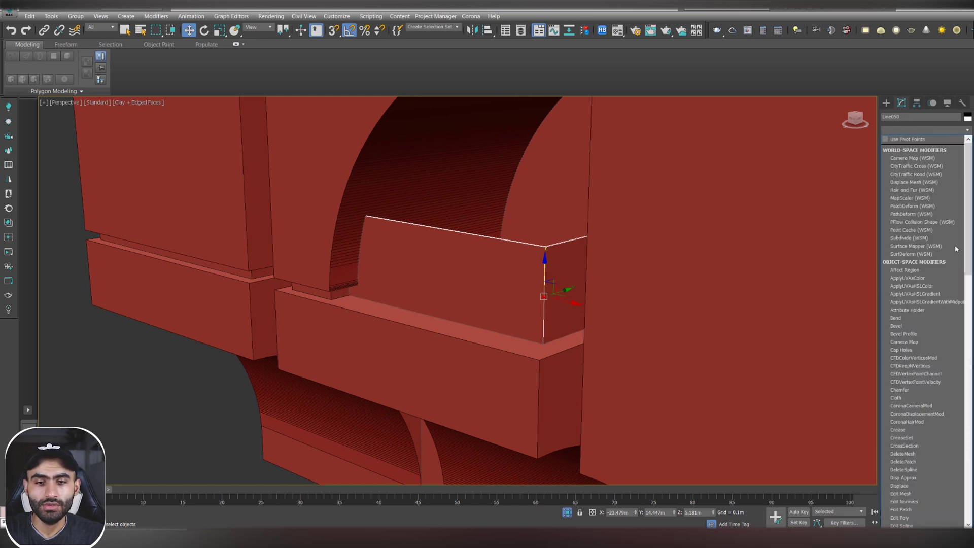
pyautogui.scroll(-1, 915, 517)
pyautogui.click(913, 517)
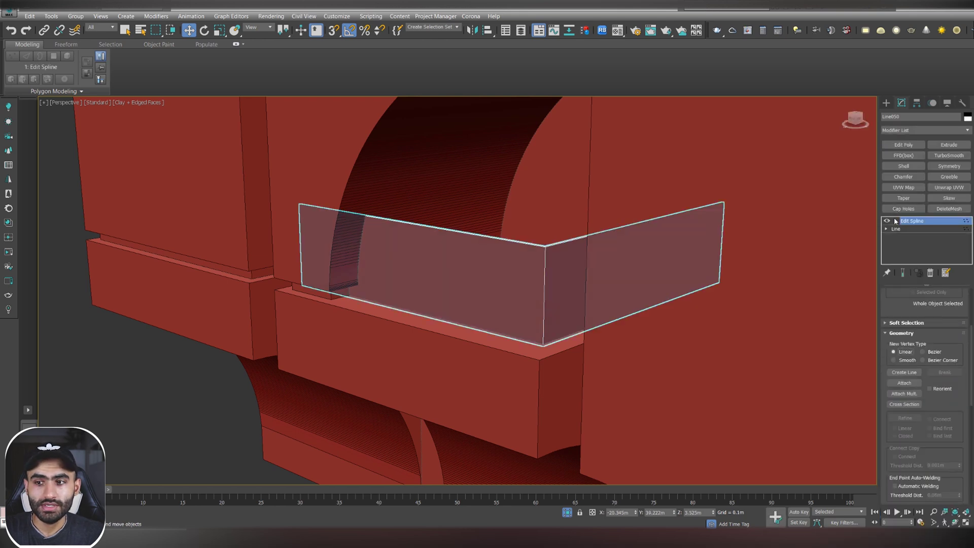
# Fillet the railing's corner vertex into a rounded corner using the Edit Spline modifier
pyautogui.click(912, 229)
pyautogui.click(544, 297)
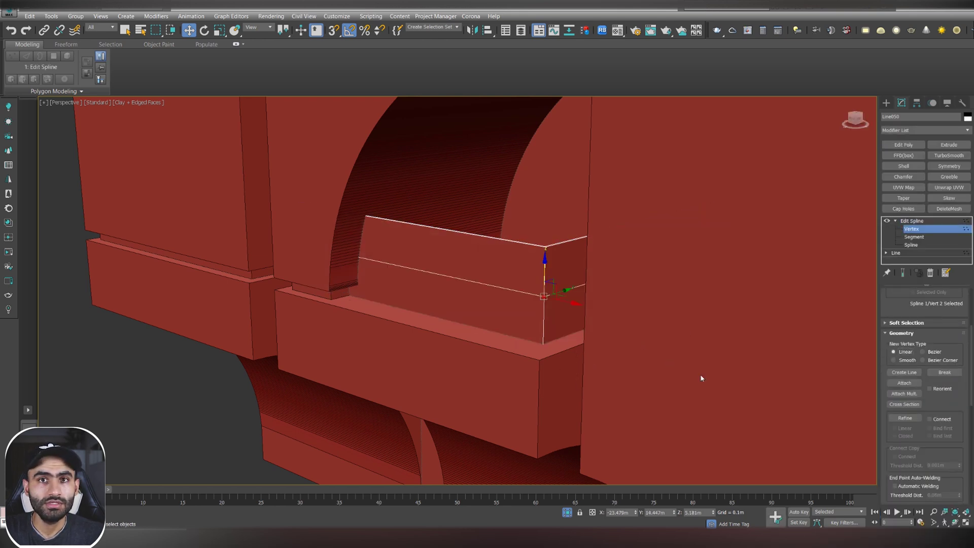
pyautogui.moveTo(939, 399); pyautogui.dragTo(931, 301)
pyautogui.moveTo(960, 463); pyautogui.dragTo(953, 440)
pyautogui.keyDown('alt'); pyautogui.moveTo(512, 246); pyautogui.dragTo(529, 278, button='middle'); pyautogui.keyUp('alt')
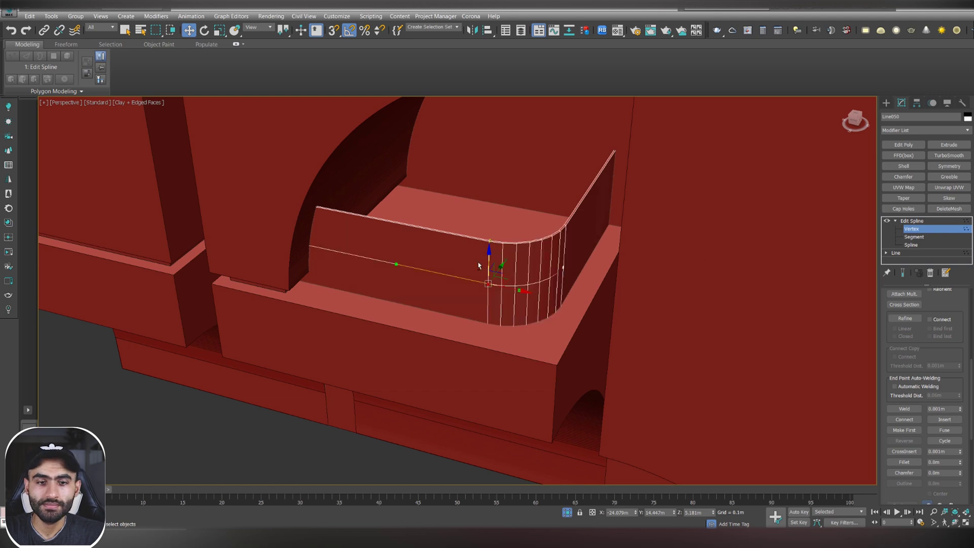
pyautogui.keyDown('alt'); pyautogui.moveTo(479, 265); pyautogui.dragTo(531, 262, button='middle'); pyautogui.keyUp('alt')
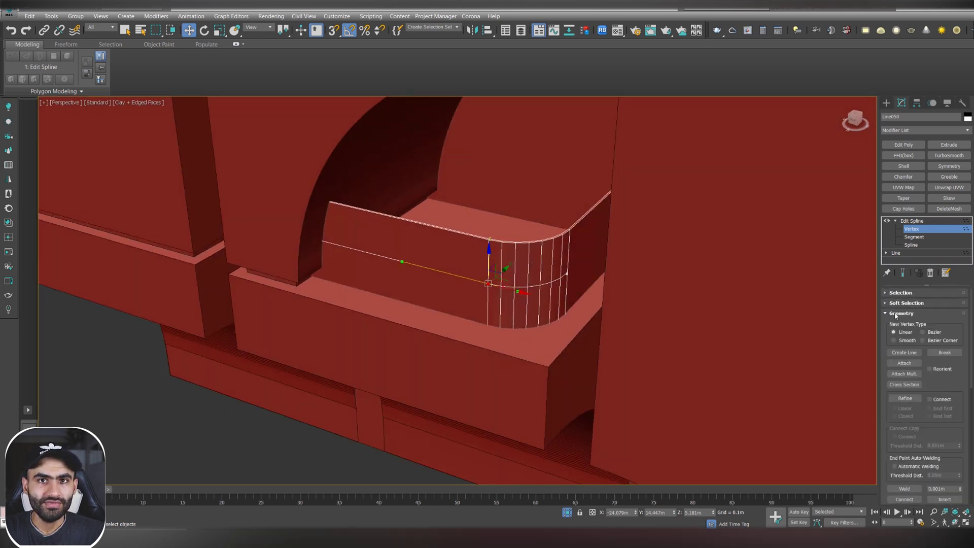
pyautogui.click(897, 314)
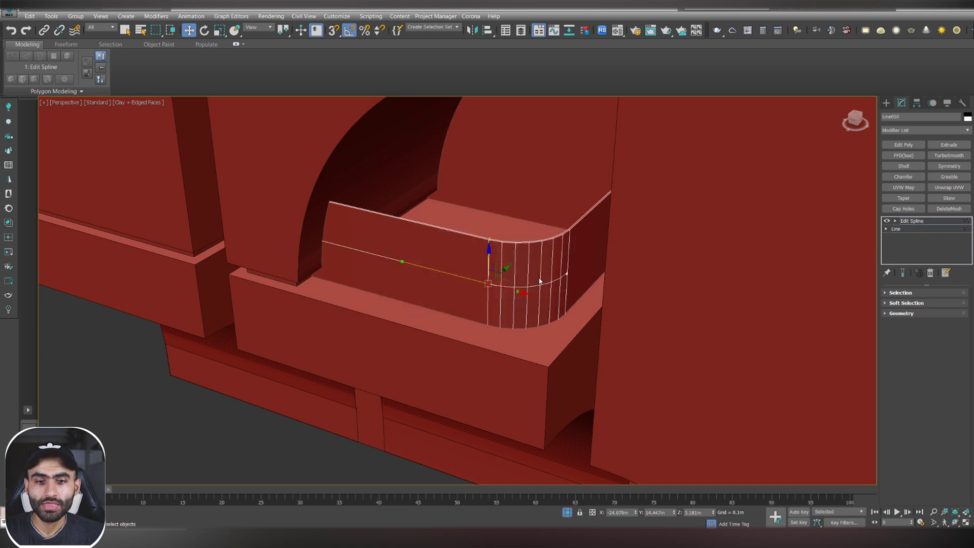
# Center the rounded railing's pivot on the object
pyautogui.scroll(-6, 540, 280)
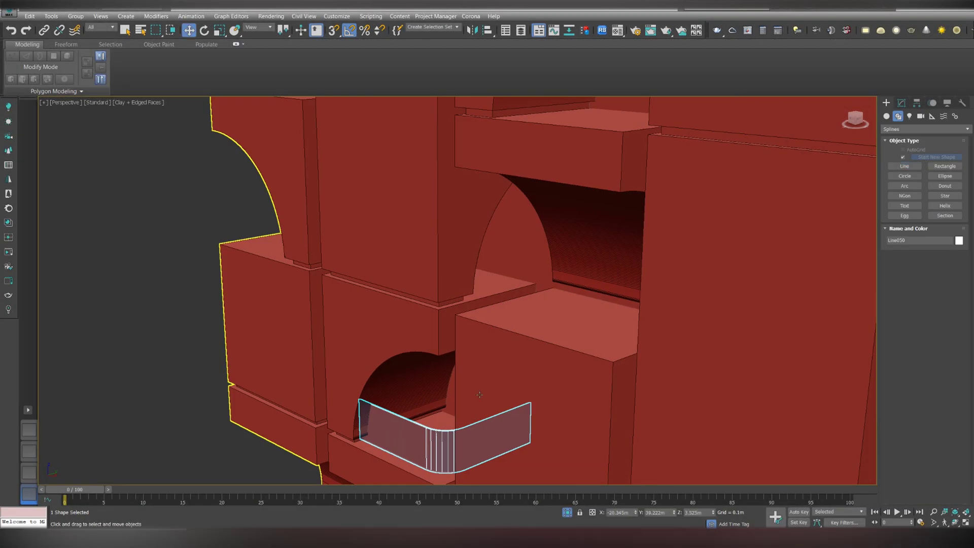
pyautogui.scroll(5, 467, 365)
pyautogui.scroll(-5, 467, 365)
pyautogui.click(916, 103)
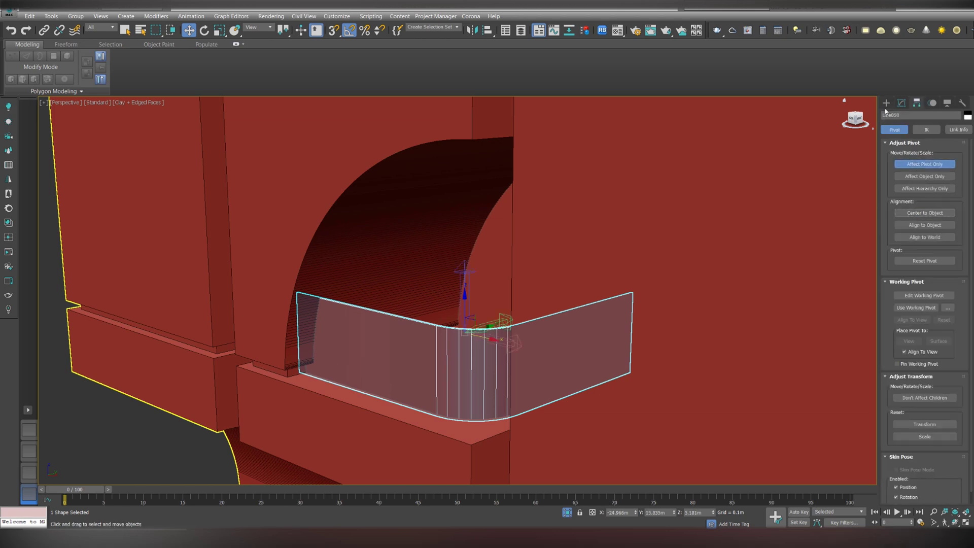
pyautogui.click(886, 104)
# Copy the rounded railing straight up to the next arched opening above and align it with that opening's ledge
pyautogui.keyDown('shift'); pyautogui.moveTo(464, 296); pyautogui.dragTo(466, 86); pyautogui.keyUp('shift')
pyautogui.click(435, 240)
pyautogui.click(487, 309)
pyautogui.moveTo(472, 153); pyautogui.dragTo(472, 385, button='middle')
pyautogui.moveTo(463, 300)
pyautogui.mouseDown()
pyautogui.moveTo(480, 167)
pyautogui.moveTo(480, 177)
pyautogui.mouseUp()
# Reduce the copied upper railing to a single straight side panel and add an Edit Poly modifier to it
pyautogui.click(902, 103)
pyautogui.click(911, 229)
pyautogui.keyDown('alt'); pyautogui.moveTo(508, 284); pyautogui.dragTo(461, 321, button='middle'); pyautogui.keyUp('alt')
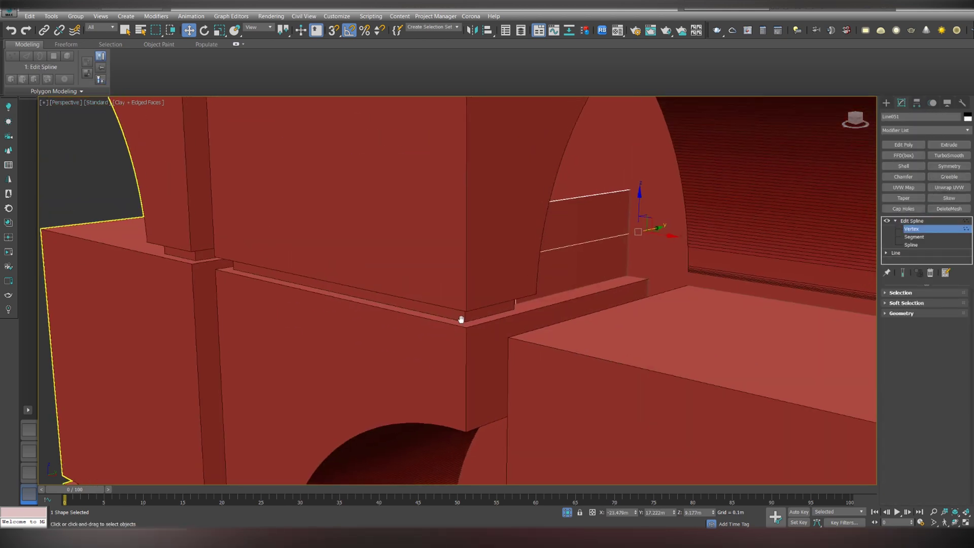
pyautogui.press('F3')
pyautogui.press('F3')
pyautogui.keyDown('alt'); pyautogui.moveTo(618, 274); pyautogui.dragTo(550, 294, button='middle'); pyautogui.keyUp('alt')
pyautogui.click(917, 147)
pyautogui.press('1')
pyautogui.press('1')
pyautogui.press('F3')
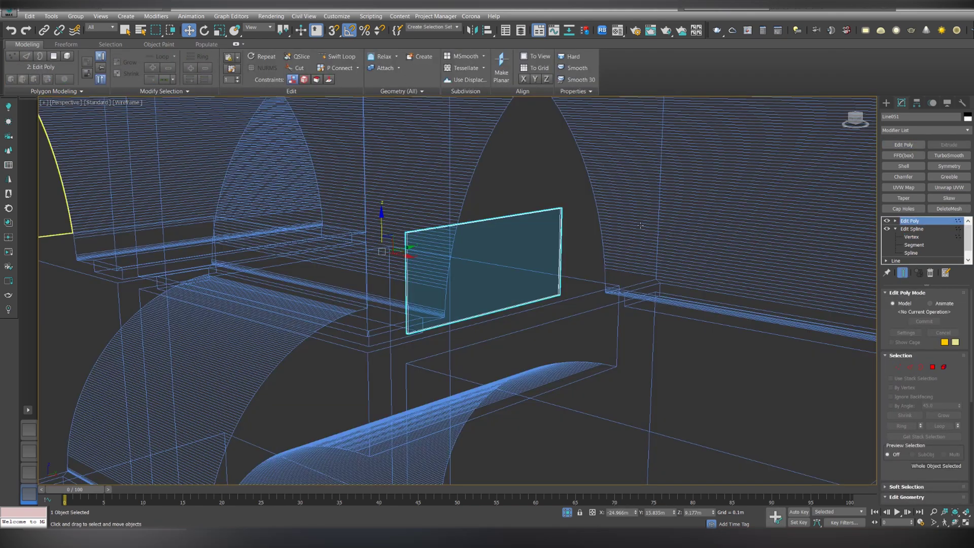
# Raise the side panel's upper vertices to about Z 11.67 m to fill the height of the arched opening
pyautogui.press('1')
pyautogui.moveTo(592, 183); pyautogui.dragTo(388, 253)
pyautogui.press('F3')
pyautogui.moveTo(491, 189); pyautogui.dragTo(503, 117)
pyautogui.moveTo(503, 117); pyautogui.dragTo(500, 221, button='middle')
pyautogui.moveTo(499, 221)
pyautogui.keyDown('alt'); pyautogui.mouseDown(button='middle')
pyautogui.moveTo(539, 219)
pyautogui.moveTo(509, 122)
pyautogui.mouseUp(button='middle'); pyautogui.keyUp('alt')
pyautogui.scroll(-5, 511, 254)
pyautogui.keyDown('alt'); pyautogui.moveTo(511, 254); pyautogui.dragTo(802, 352, button='middle'); pyautogui.keyUp('alt')
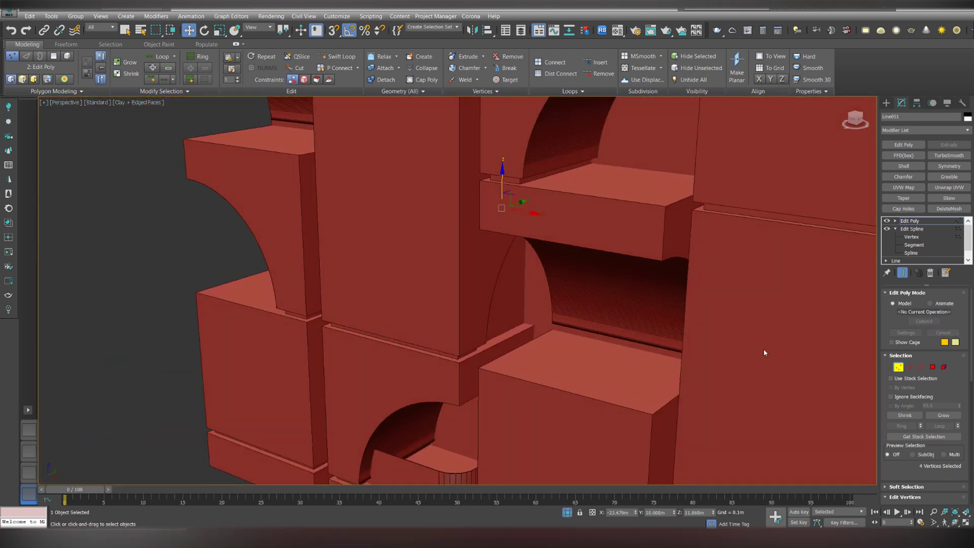
# Check the balconies in the reference photo and clone the lower rounded railing along the X axis toward the adjacent block
pyautogui.hotkey('alt', 'Tab')
pyautogui.moveTo(608, 179); pyautogui.dragTo(630, 299)
pyautogui.hotkey('alt', 'Tab')
pyautogui.moveTo(604, 340); pyautogui.dragTo(558, 303, button='middle')
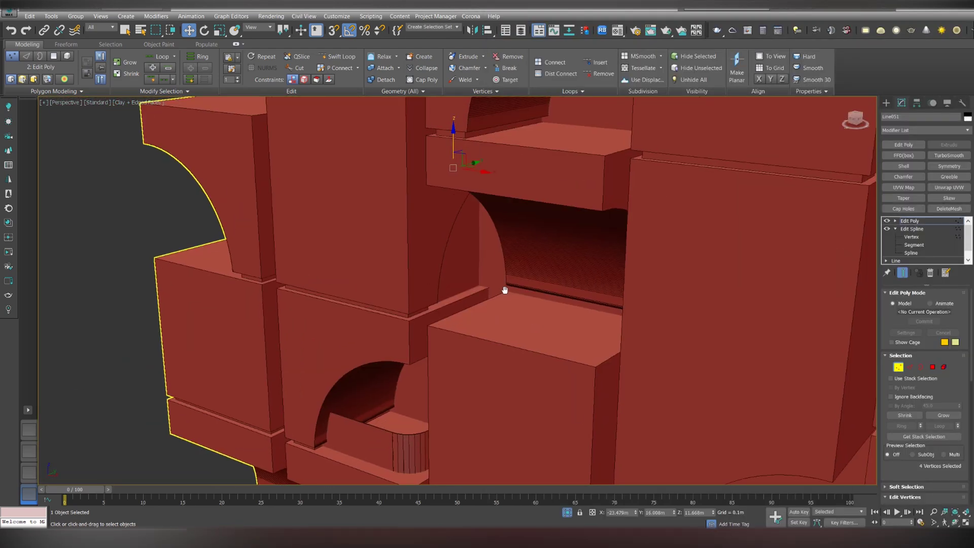
pyautogui.press('1')
pyautogui.click(411, 444)
pyautogui.moveTo(421, 422); pyautogui.dragTo(405, 393, button='middle')
pyautogui.keyDown('shift'); pyautogui.moveTo(412, 404); pyautogui.dragTo(548, 446); pyautogui.keyUp('shift')
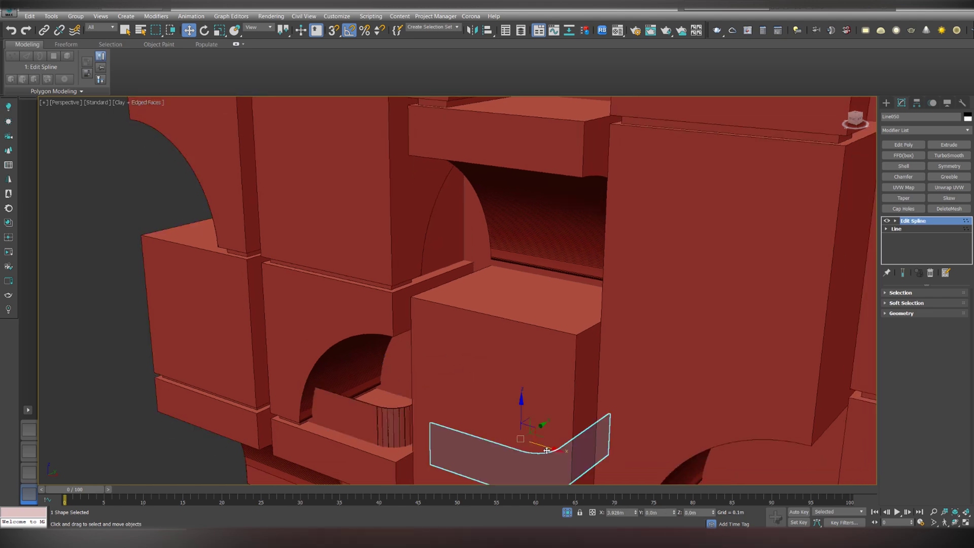
pyautogui.press('Return')
# Position the cloned railing on top of the adjacent tall block, in front of its arched recess
pyautogui.moveTo(541, 251); pyautogui.dragTo(415, 296, button='middle')
pyautogui.keyDown('alt'); pyautogui.moveTo(415, 296); pyautogui.dragTo(472, 291, button='middle'); pyautogui.keyUp('alt')
pyautogui.moveTo(429, 316); pyautogui.dragTo(457, 318)
pyautogui.keyDown('alt'); pyautogui.moveTo(456, 318); pyautogui.dragTo(395, 324, button='middle'); pyautogui.keyUp('alt')
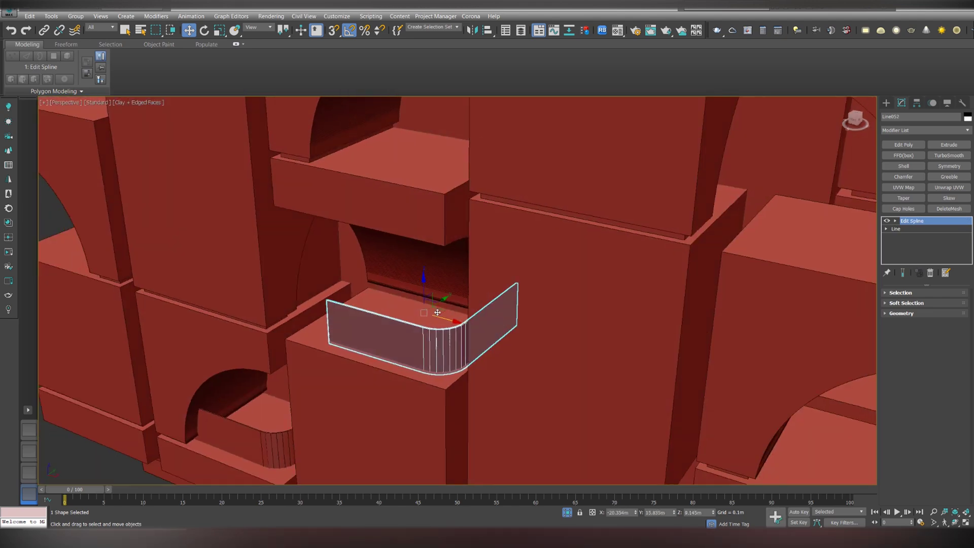
pyautogui.scroll(3, 432, 309)
pyautogui.moveTo(424, 308); pyautogui.dragTo(417, 313)
pyautogui.keyDown('alt'); pyautogui.moveTo(418, 313); pyautogui.dragTo(487, 313, button='middle'); pyautogui.keyUp('alt')
pyautogui.moveTo(438, 322); pyautogui.dragTo(444, 322)
# Fit the cloned railing across the full front of the tall block
pyautogui.keyDown('alt'); pyautogui.moveTo(753, 285); pyautogui.dragTo(788, 285, button='middle'); pyautogui.keyUp('alt')
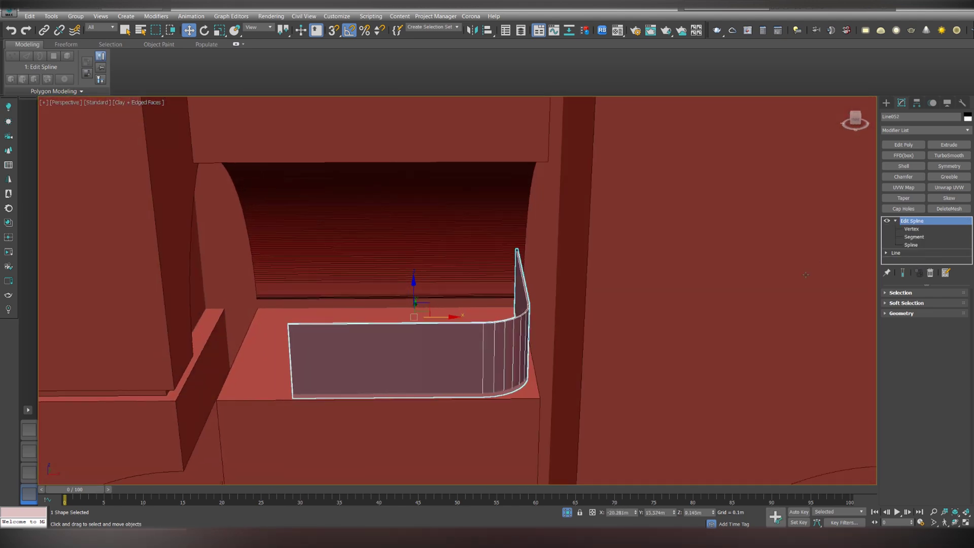
pyautogui.moveTo(441, 317); pyautogui.dragTo(414, 318)
pyautogui.keyDown('alt'); pyautogui.moveTo(414, 317); pyautogui.dragTo(430, 311, button='middle'); pyautogui.keyUp('alt')
pyautogui.moveTo(430, 311); pyautogui.dragTo(425, 312)
pyautogui.scroll(-3, 425, 312)
pyautogui.keyDown('alt'); pyautogui.moveTo(425, 312); pyautogui.dragTo(425, 284, button='middle'); pyautogui.keyUp('alt')
pyautogui.click(914, 223)
pyautogui.scroll(-5, 421, 324)
pyautogui.keyDown('alt'); pyautogui.moveTo(420, 325); pyautogui.dragTo(361, 322, button='middle'); pyautogui.keyUp('alt')
pyautogui.click(343, 393)
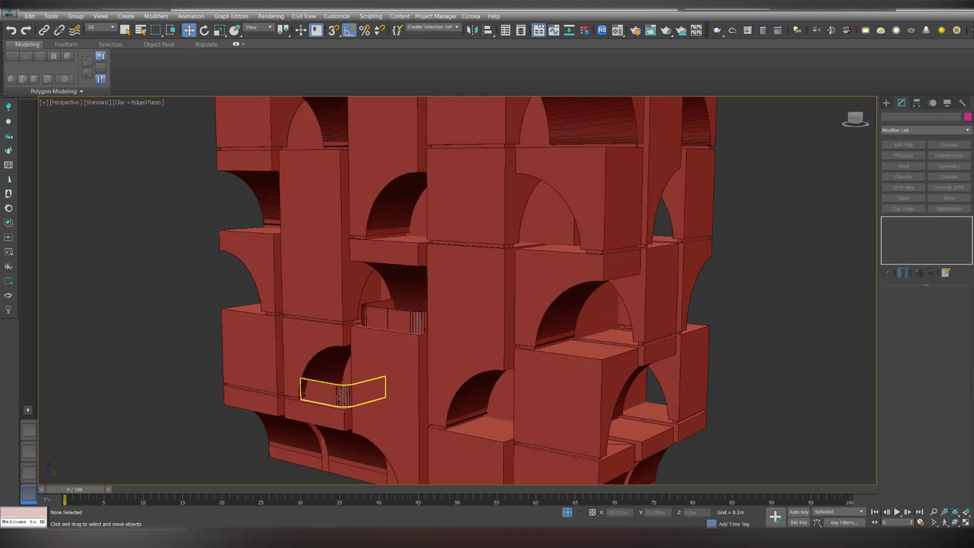
pyautogui.keyDown('shift'); pyautogui.moveTo(343, 392); pyautogui.dragTo(467, 414); pyautogui.keyUp('shift')
pyautogui.scroll(3, 466, 414)
pyautogui.moveTo(568, 400)
pyautogui.keyDown('alt'); pyautogui.mouseDown(button='middle')
pyautogui.moveTo(599, 380)
pyautogui.moveTo(594, 395)
pyautogui.mouseUp(button='middle'); pyautogui.keyUp('alt')
pyautogui.hotkey('ctrl', 'z')
# Clone the lower rounded railing along the X axis as an instance onto the next arched balcony at the same level
pyautogui.keyDown('shift'); pyautogui.moveTo(307, 354); pyautogui.dragTo(575, 391); pyautogui.keyUp('shift')
pyautogui.click(434, 249)
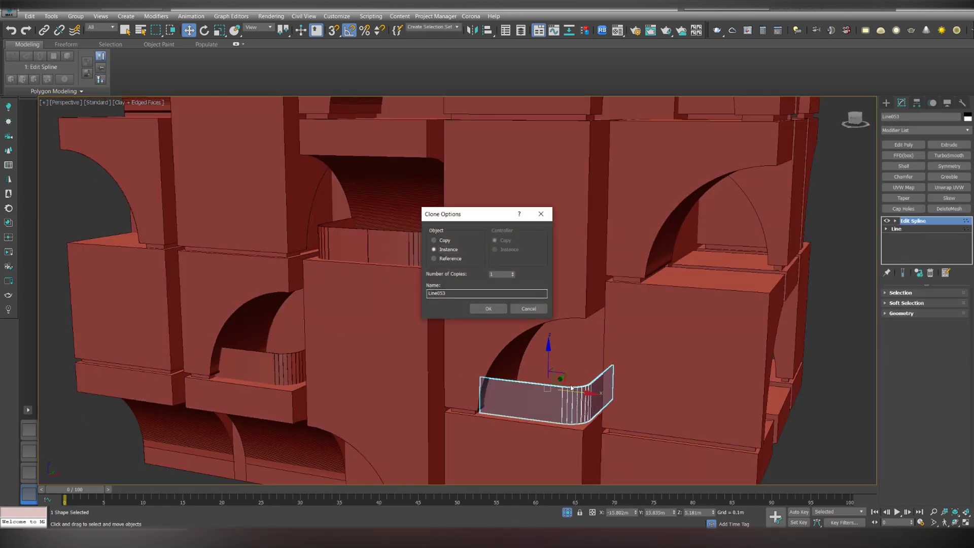
pyautogui.click(489, 308)
# Clone the railing again, raise it onto the higher corner block, and align it along Y with the block's edge
pyautogui.keyDown('alt'); pyautogui.moveTo(527, 325); pyautogui.dragTo(492, 332, button='middle'); pyautogui.keyUp('alt')
pyautogui.moveTo(568, 340); pyautogui.dragTo(446, 343, button='middle')
pyautogui.keyDown('shift'); pyautogui.moveTo(460, 403); pyautogui.dragTo(578, 421); pyautogui.keyUp('shift')
pyautogui.click(489, 308)
pyautogui.moveTo(552, 378); pyautogui.dragTo(552, 238)
pyautogui.keyDown('alt'); pyautogui.moveTo(552, 264); pyautogui.dragTo(487, 295, button='middle'); pyautogui.keyUp('alt')
pyautogui.scroll(3, 553, 274)
pyautogui.moveTo(579, 266); pyautogui.dragTo(561, 269)
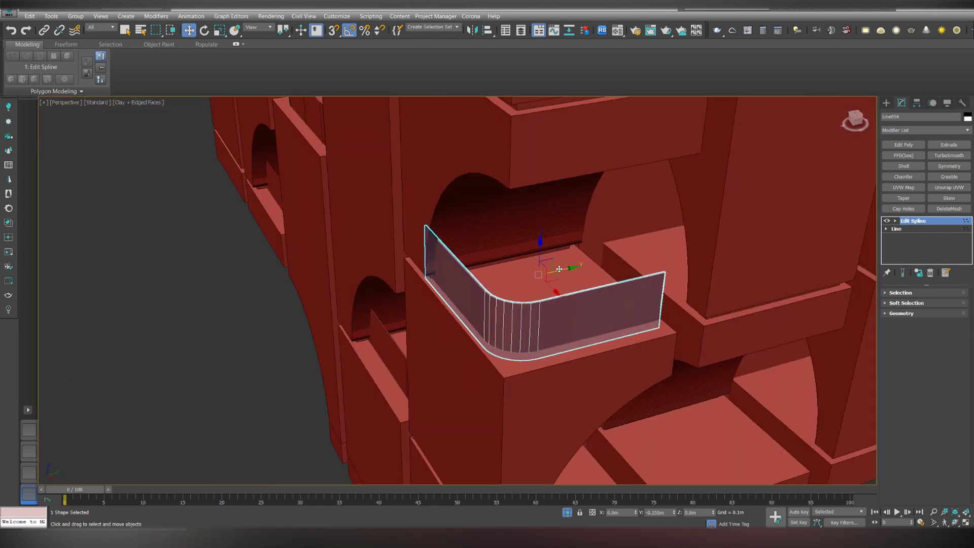
# Move the new railing to the side facade's far-end balcony and seat it on top of the block
pyautogui.moveTo(561, 269)
pyautogui.keyDown('alt'); pyautogui.mouseDown(button='middle')
pyautogui.moveTo(574, 254)
pyautogui.moveTo(378, 271)
pyautogui.mouseUp(button='middle'); pyautogui.keyUp('alt')
pyautogui.scroll(-3, 412, 275)
pyautogui.moveTo(326, 254); pyautogui.dragTo(627, 299)
pyautogui.scroll(3, 614, 307)
pyautogui.moveTo(614, 307); pyautogui.dragTo(369, 323, button='middle')
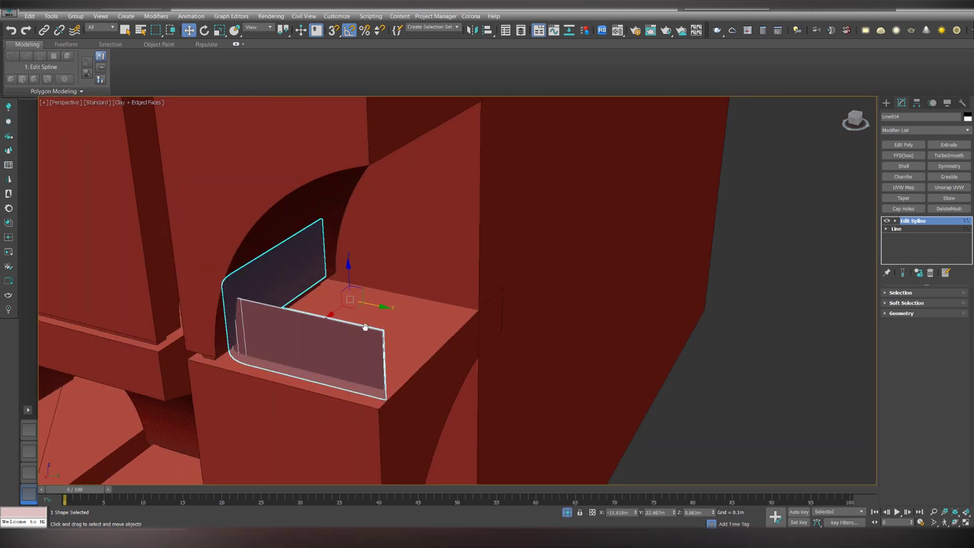
pyautogui.scroll(-3, 350, 272)
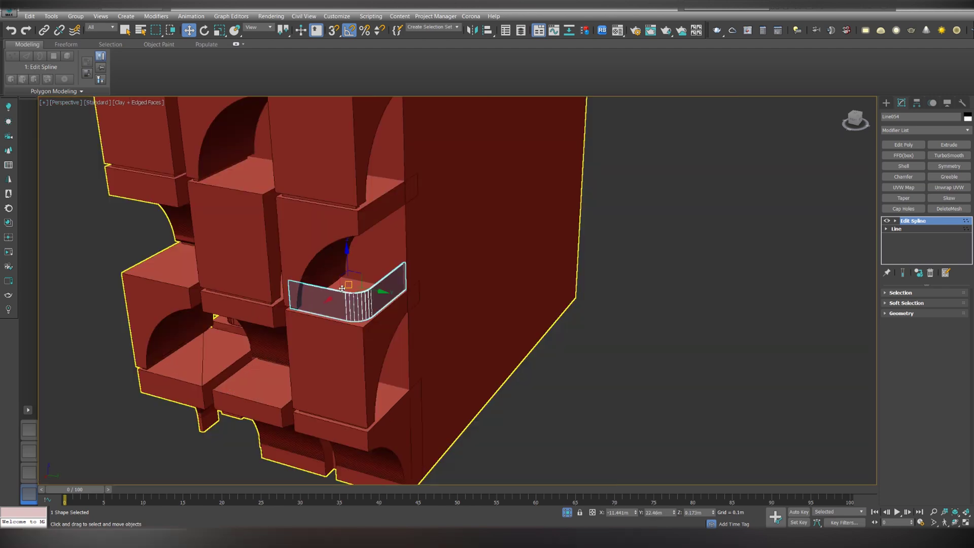
# Clone the railing onto the side facade's lower corner balcony and fit it to the slab in front of the arch
pyautogui.keyDown('alt'); pyautogui.moveTo(350, 272); pyautogui.dragTo(508, 276, button='middle'); pyautogui.keyUp('alt')
pyautogui.scroll(5, 664, 279)
pyautogui.moveTo(664, 279)
pyautogui.keyDown('alt'); pyautogui.mouseDown(button='middle')
pyautogui.moveTo(522, 276)
pyautogui.moveTo(675, 263)
pyautogui.mouseUp(button='middle'); pyautogui.keyUp('alt')
pyautogui.scroll(-3, 710, 264)
pyautogui.keyDown('alt'); pyautogui.moveTo(762, 258); pyautogui.dragTo(720, 255, button='middle'); pyautogui.keyUp('alt')
pyautogui.press('Return')
pyautogui.scroll(4, 521, 348)
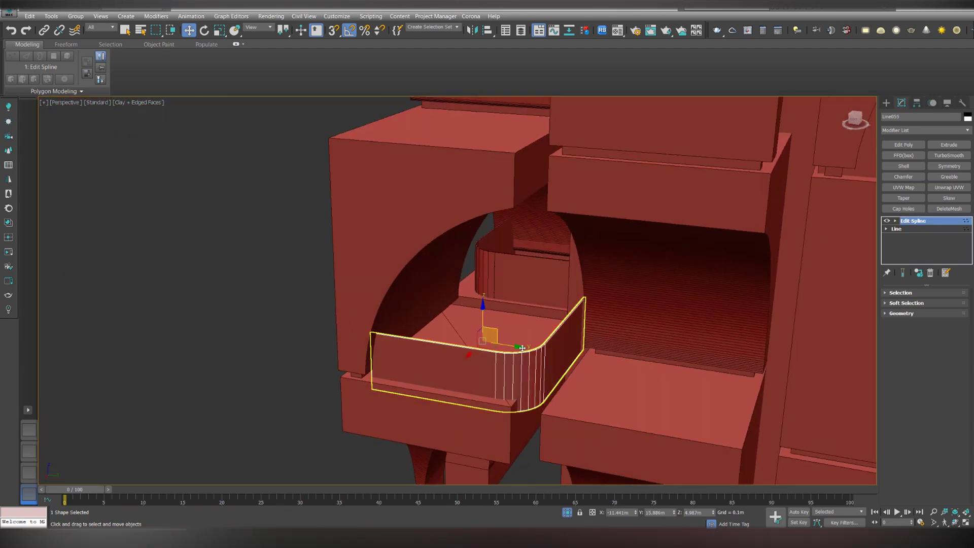
pyautogui.scroll(-2, 465, 316)
pyautogui.scroll(5, 500, 334)
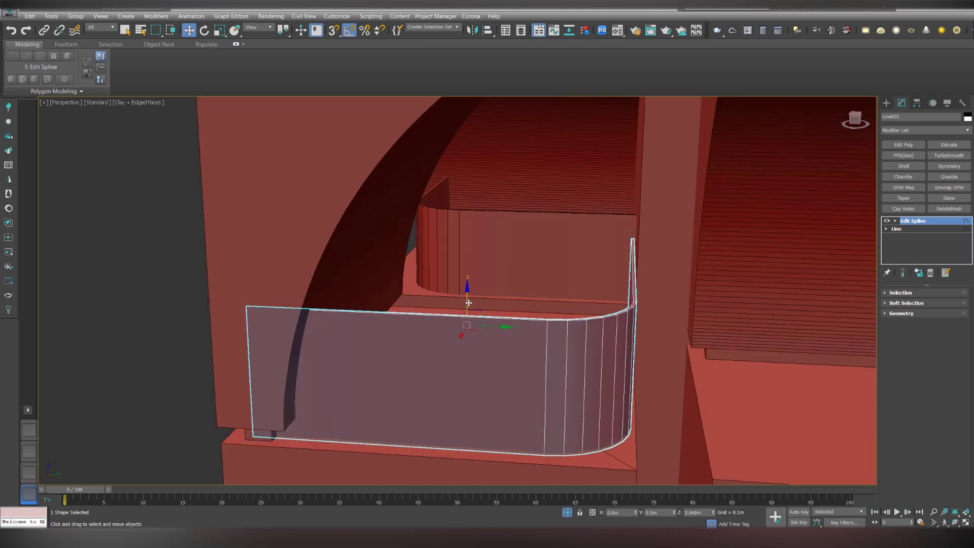
pyautogui.keyDown('alt'); pyautogui.moveTo(469, 303); pyautogui.dragTo(440, 322, button='middle'); pyautogui.keyUp('alt')
# Rotate the symmetrical U-shaped railing about the Z axis so it faces outward from the side facade
pyautogui.scroll(-3, 448, 321)
pyautogui.scroll(-2, 516, 356)
pyautogui.scroll(-5, 542, 327)
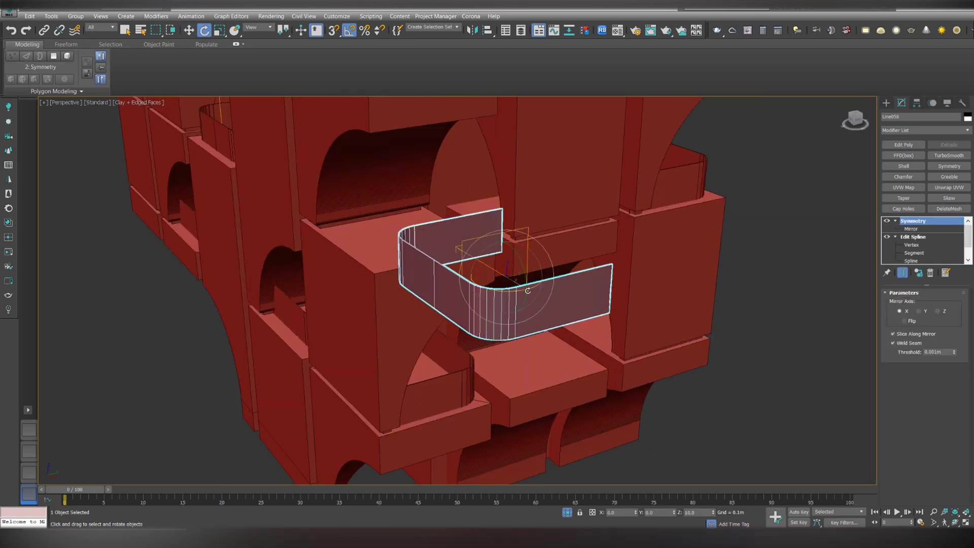
pyautogui.moveTo(527, 291); pyautogui.dragTo(599, 284)
pyautogui.press('w')
pyautogui.keyDown('alt'); pyautogui.moveTo(599, 284); pyautogui.dragTo(513, 285, button='middle'); pyautogui.keyUp('alt')
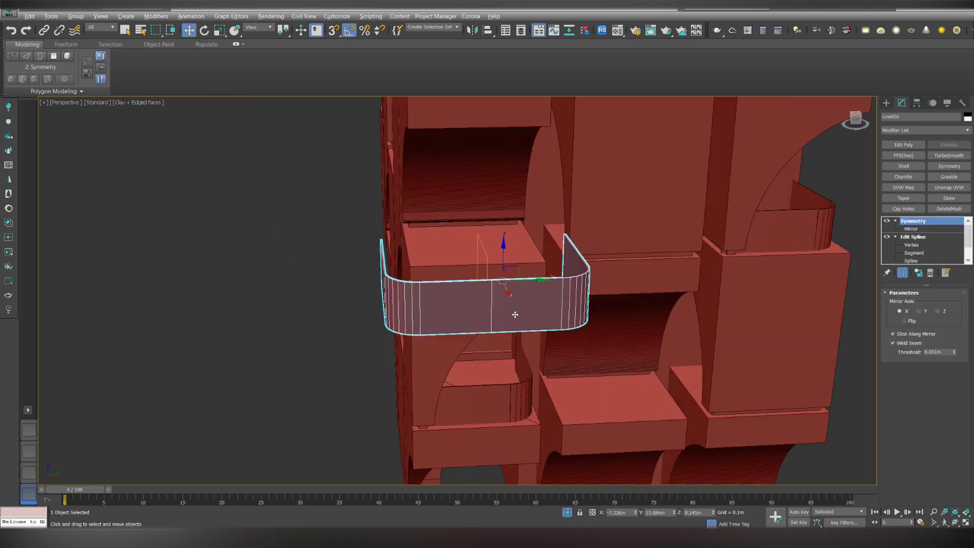
# In the Right view, position the U-shaped railing inside the width of the side facade's lower middle recess
pyautogui.press('v')
pyautogui.press('r')
pyautogui.scroll(-5, 602, 251)
pyautogui.moveTo(603, 250); pyautogui.dragTo(642, 358, button='middle')
pyautogui.moveTo(641, 358); pyautogui.dragTo(668, 365)
pyautogui.moveTo(668, 364); pyautogui.dragTo(595, 335, button='middle')
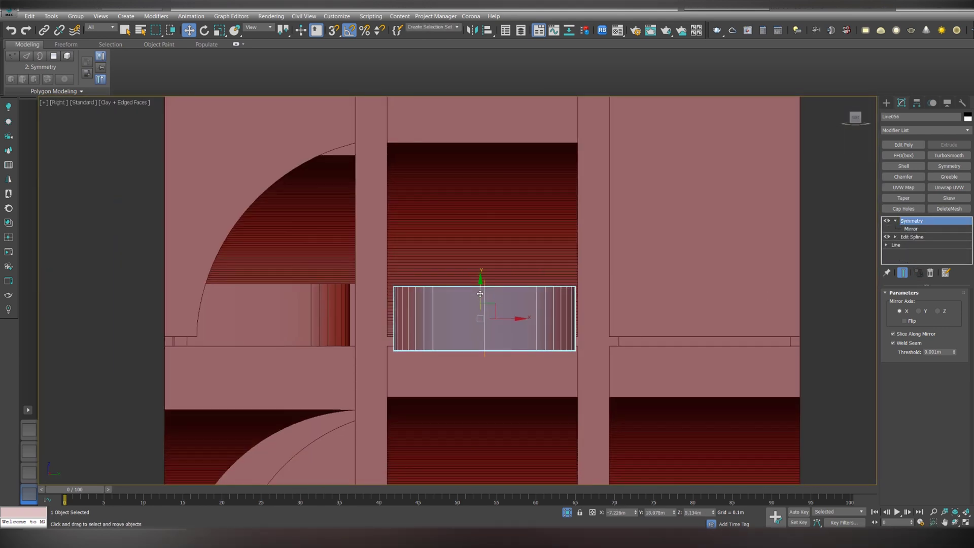
pyautogui.press('p')
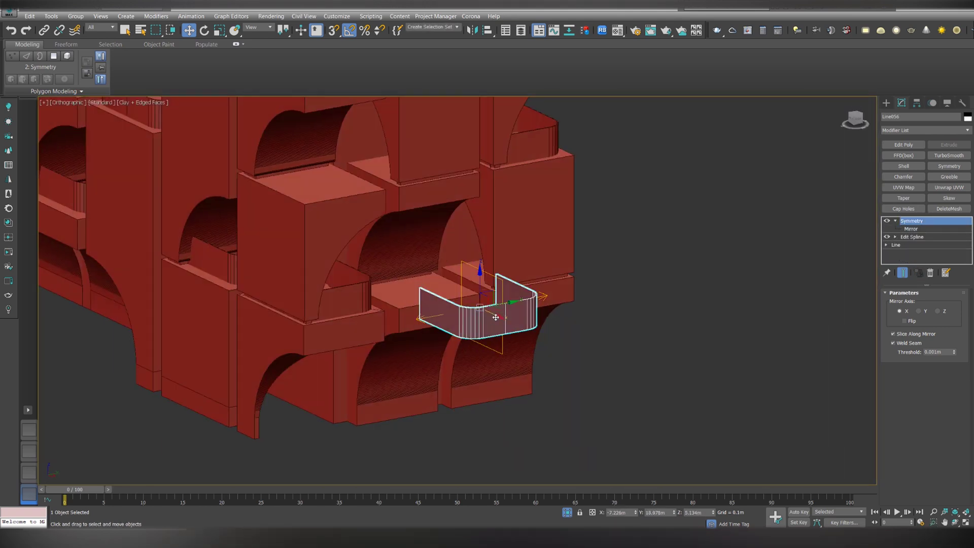
# Push the U-shaped railing back toward the building so it sits on the recessed balcony slab
pyautogui.scroll(4, 480, 294)
pyautogui.keyDown('alt'); pyautogui.moveTo(497, 305); pyautogui.dragTo(528, 314, button='middle'); pyautogui.keyUp('alt')
pyautogui.moveTo(584, 340); pyautogui.dragTo(488, 294)
pyautogui.keyDown('alt'); pyautogui.moveTo(598, 325); pyautogui.dragTo(553, 331, button='middle'); pyautogui.keyUp('alt')
pyautogui.scroll(-3, 551, 335)
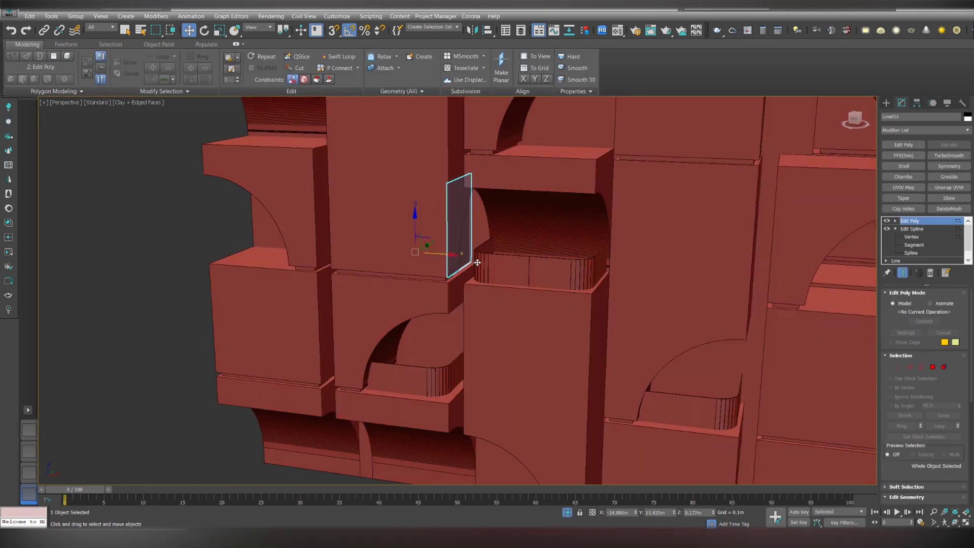
# Detach the main box's front wall polygon behind the arches as a separate object named glass 1
pyautogui.keyDown('alt'); pyautogui.moveTo(511, 261); pyautogui.dragTo(420, 260, button='middle'); pyautogui.keyUp('alt')
pyautogui.scroll(3, 525, 264)
pyautogui.scroll(3, 401, 258)
pyautogui.keyDown('alt'); pyautogui.moveTo(326, 255); pyautogui.dragTo(418, 254, button='middle'); pyautogui.keyUp('alt')
pyautogui.click(408, 283)
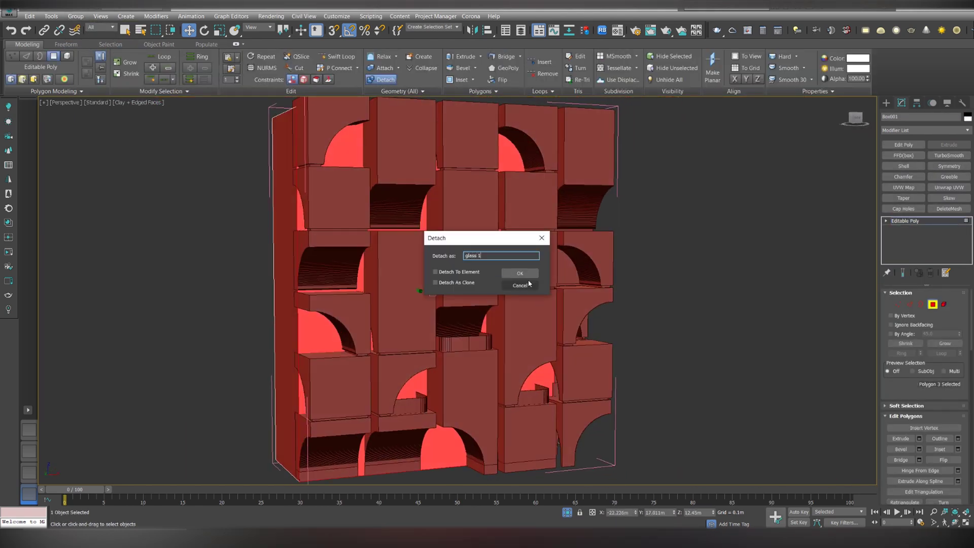
pyautogui.click(526, 274)
pyautogui.click(426, 287)
pyautogui.keyDown('alt'); pyautogui.moveTo(517, 278); pyautogui.dragTo(406, 286, button='middle'); pyautogui.keyUp('alt')
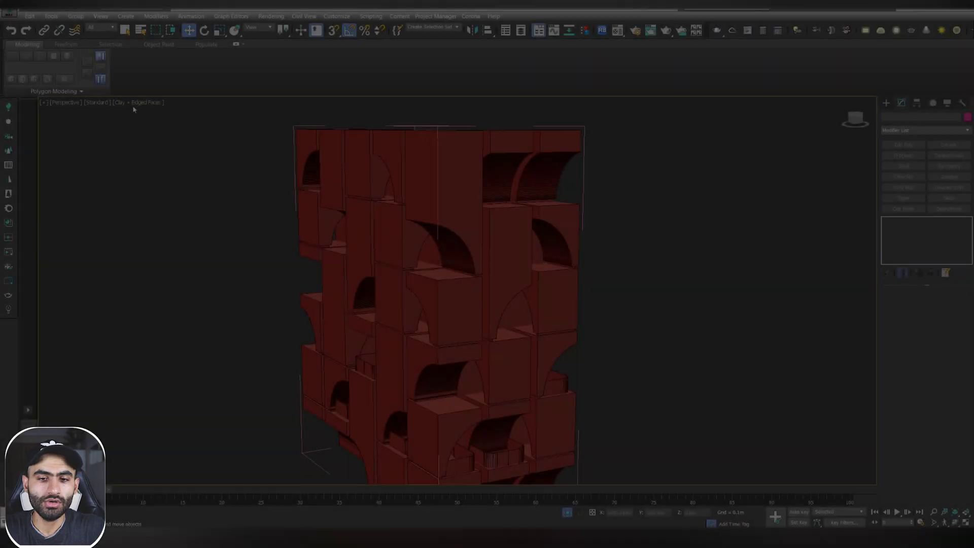
# Switch the perspective viewport from Clay to default shading, keeping edged faces displayed
pyautogui.click(142, 102)
pyautogui.click(142, 111)
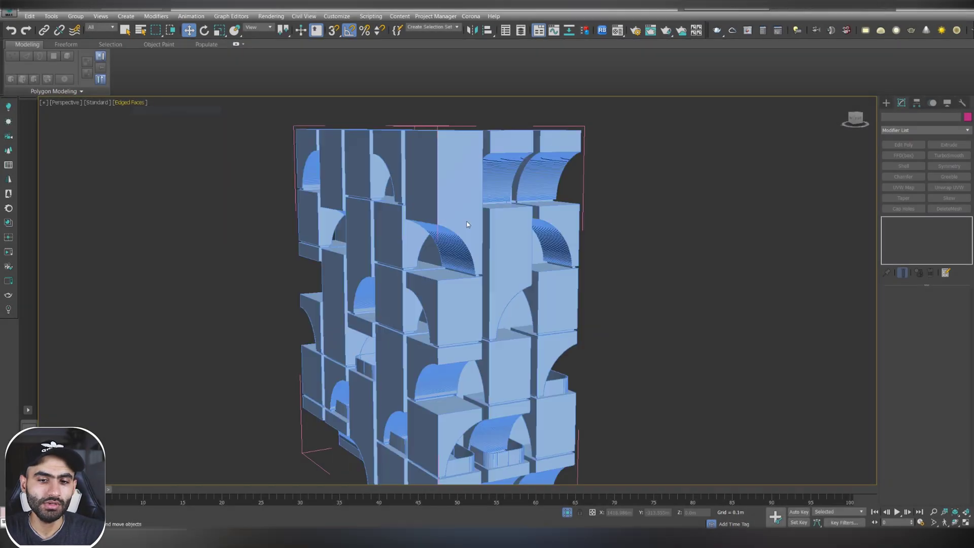
pyautogui.scroll(-3, 630, 294)
# Assign a grey object color to the side facade's arched blocks
pyautogui.hotkey('ctrl', 'a')
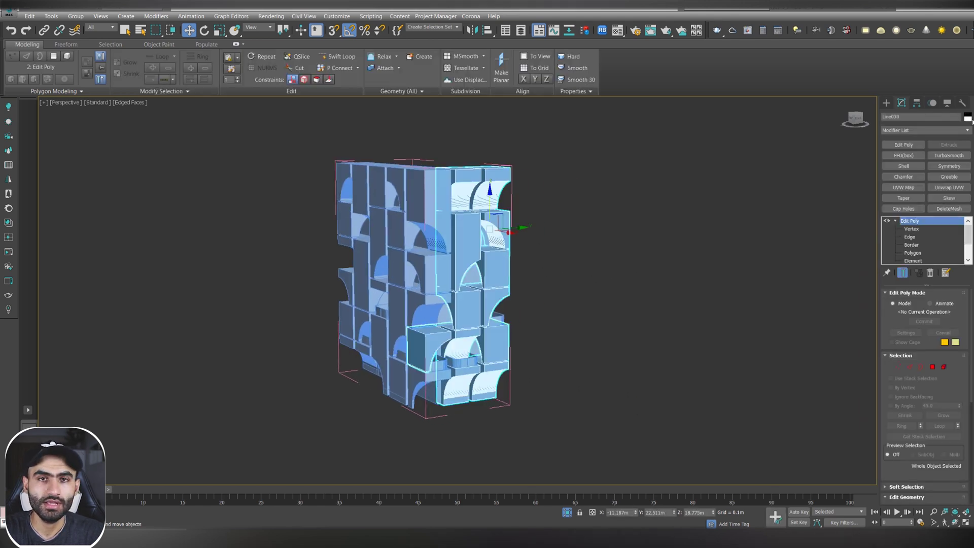
pyautogui.click(968, 119)
pyautogui.click(539, 322)
# Assign the same grey object color to the front facade's arched blocks
pyautogui.hotkey('ctrl', 'a')
pyautogui.click(409, 266)
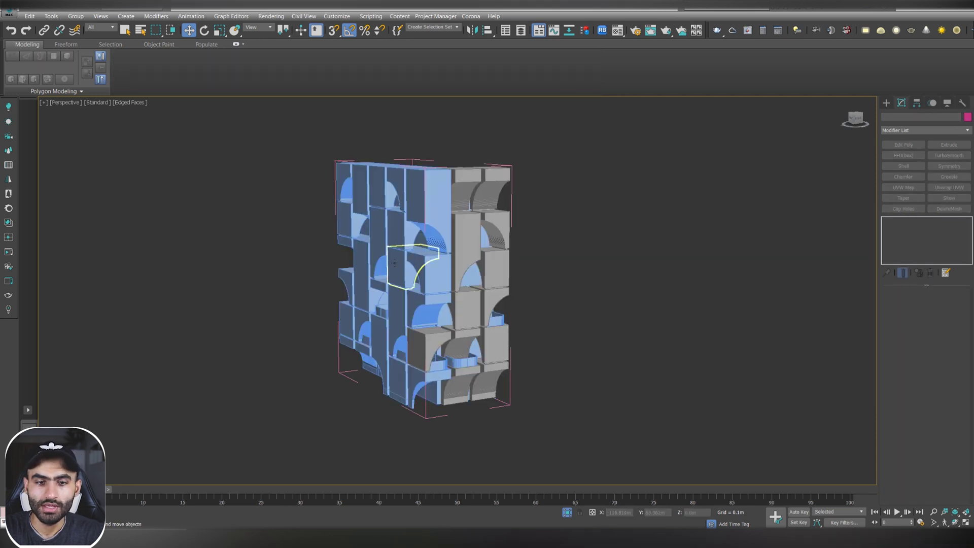
pyautogui.hotkey('ctrl', 'a')
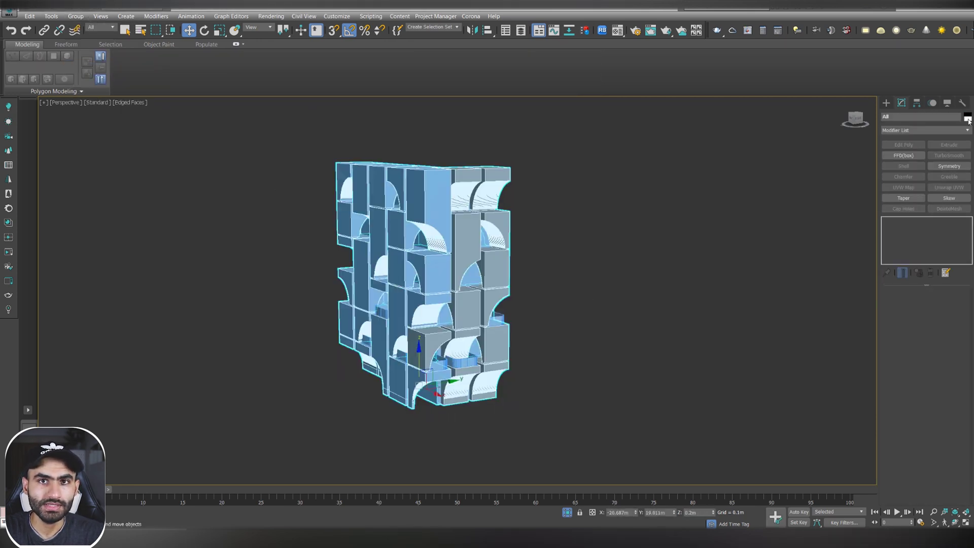
pyautogui.click(539, 320)
pyautogui.click(589, 304)
pyautogui.scroll(3, 437, 311)
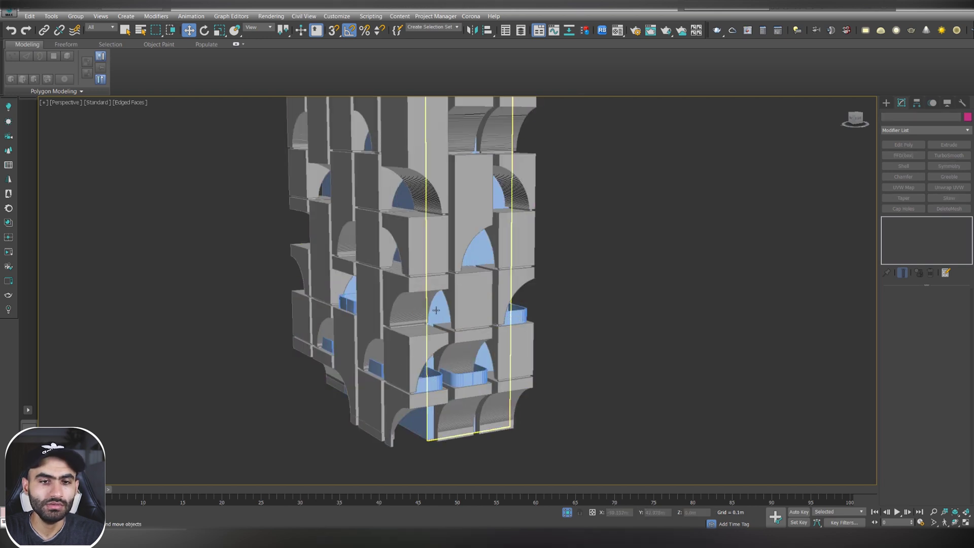
# Set the object color of both detached glass walls to black
pyautogui.click(436, 311)
pyautogui.click(968, 117)
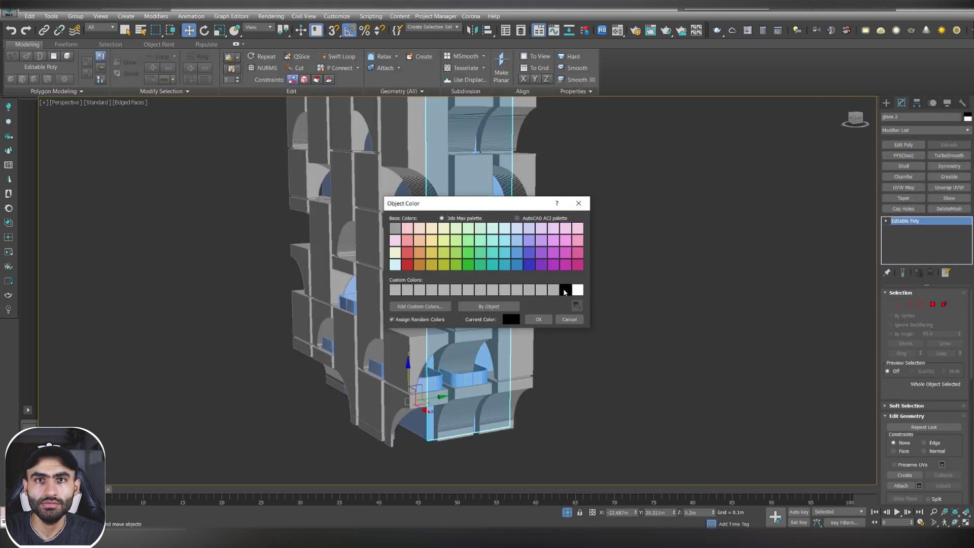
pyautogui.click(540, 319)
pyautogui.click(327, 189)
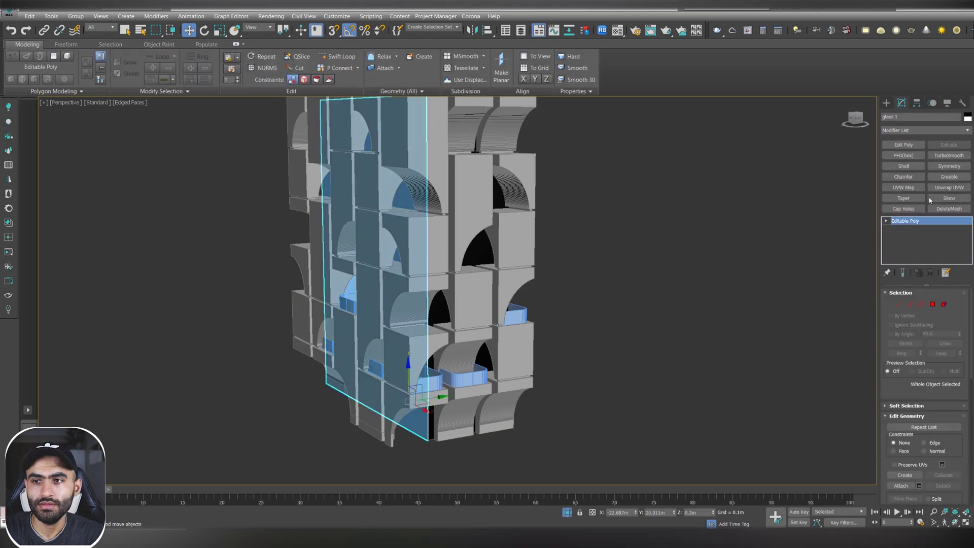
pyautogui.click(968, 117)
pyautogui.click(539, 320)
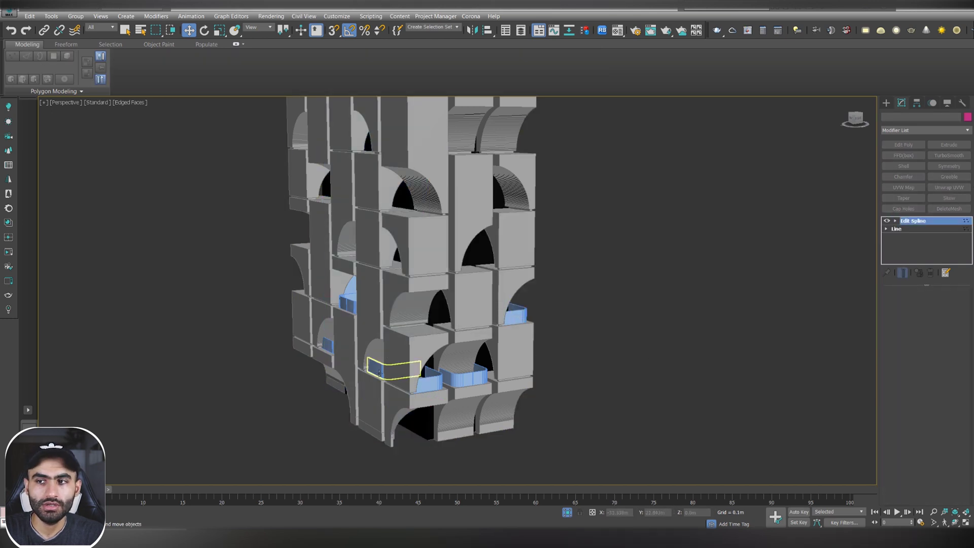
# Set the object color of the side panel in the front facade's railed arched opening to black
pyautogui.click(387, 354)
pyautogui.keyDown('alt'); pyautogui.moveTo(387, 354); pyautogui.dragTo(290, 220, button='middle'); pyautogui.keyUp('alt')
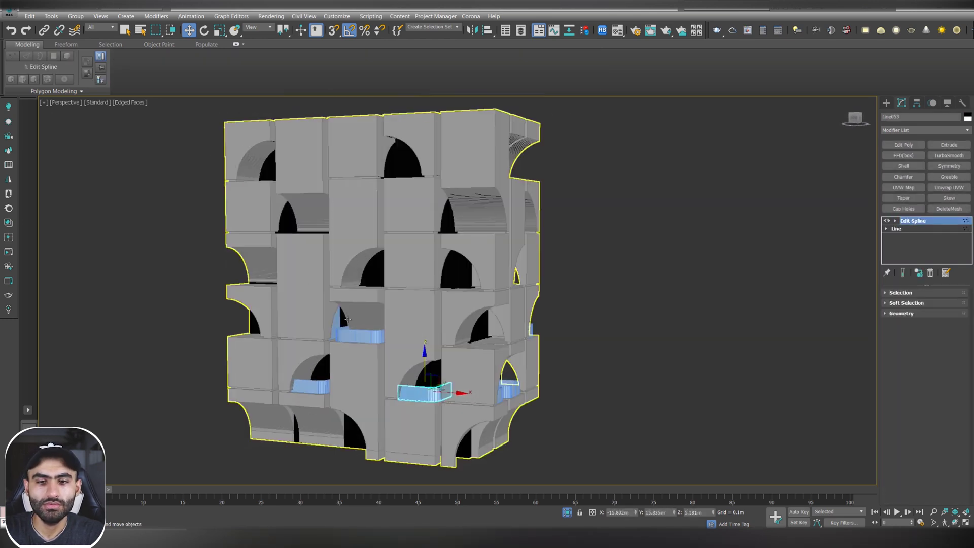
pyautogui.scroll(3, 348, 320)
pyautogui.click(329, 320)
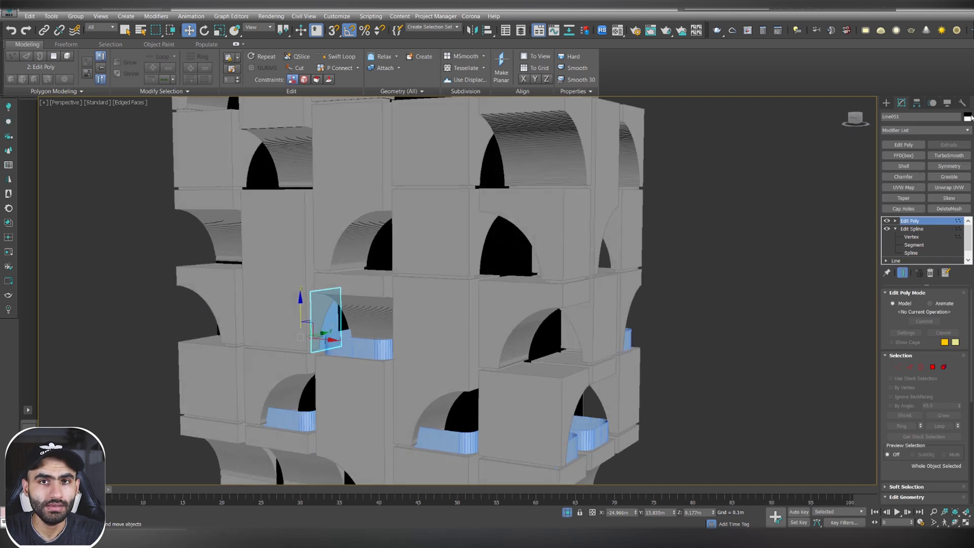
pyautogui.click(968, 118)
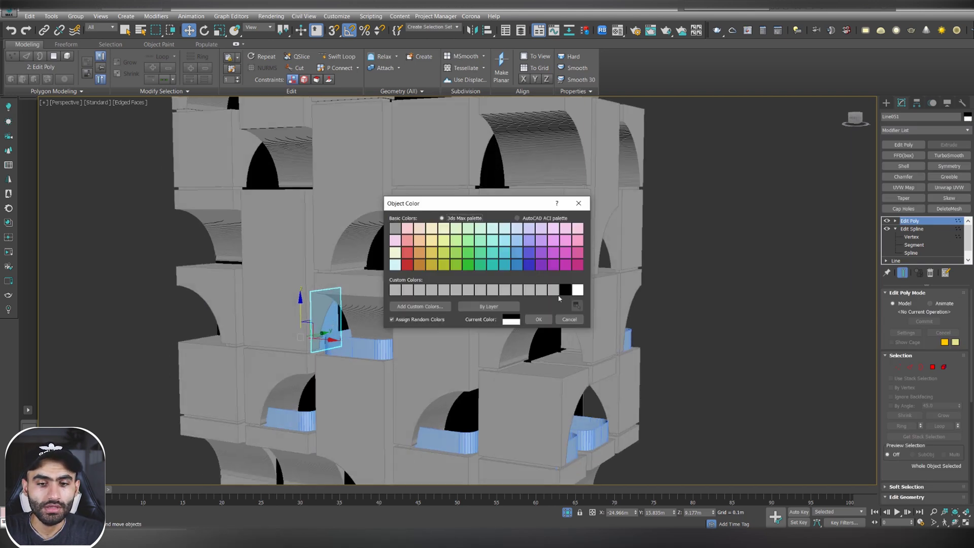
pyautogui.click(564, 290)
pyautogui.click(539, 319)
pyautogui.moveTo(427, 370); pyautogui.dragTo(444, 345, button='middle')
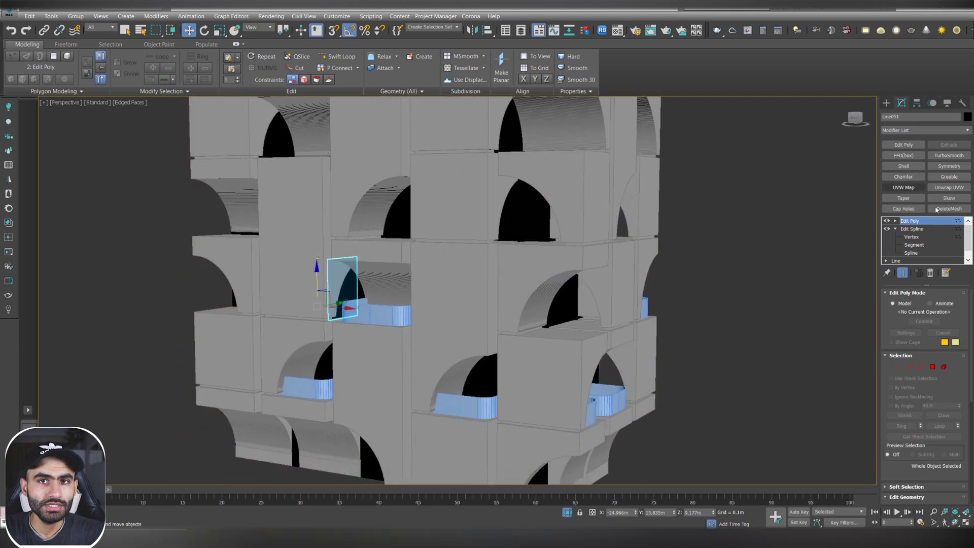
# Set the arched opening's side panel to a red object color
pyautogui.click(968, 118)
pyautogui.click(407, 264)
pyautogui.click(539, 319)
pyautogui.click(681, 324)
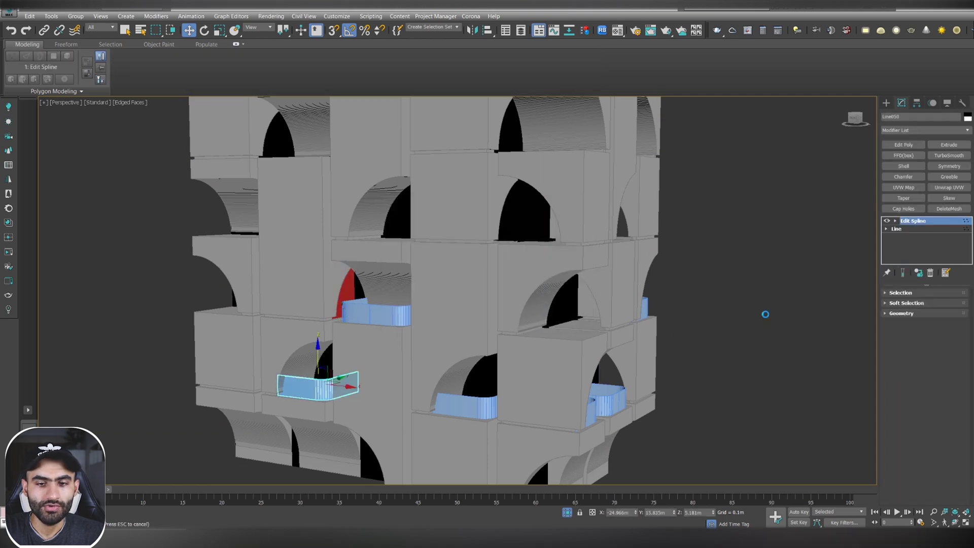
# Select the balcony railings and set their object color to dark blue
pyautogui.keyDown('alt'); pyautogui.moveTo(589, 408); pyautogui.dragTo(437, 401, button='middle'); pyautogui.keyUp('alt')
pyautogui.keyDown('ctrl'); pyautogui.click(501, 317); pyautogui.keyUp('ctrl')
pyautogui.click(967, 117)
pyautogui.click(538, 320)
pyautogui.click(745, 284)
# Clone the red panel over to the side facade and center its pivot on the object
pyautogui.click(502, 315)
pyautogui.keyDown('alt'); pyautogui.moveTo(386, 324); pyautogui.dragTo(476, 313, button='middle'); pyautogui.keyUp('alt')
pyautogui.click(225, 200)
pyautogui.keyDown('shift'); pyautogui.moveTo(240, 216); pyautogui.dragTo(546, 277); pyautogui.keyUp('shift')
pyautogui.click(917, 103)
pyautogui.click(924, 166)
pyautogui.click(924, 210)
pyautogui.click(886, 103)
# Lower the cloned red panel into the side facade's arched opening and adjust its vertices to fit the recess
pyautogui.press('w')
pyautogui.moveTo(520, 210); pyautogui.dragTo(520, 302)
pyautogui.keyDown('alt'); pyautogui.moveTo(543, 323); pyautogui.dragTo(482, 345, button='middle'); pyautogui.keyUp('alt')
pyautogui.keyDown('alt'); pyautogui.moveTo(545, 297); pyautogui.dragTo(493, 323, button='middle'); pyautogui.keyUp('alt')
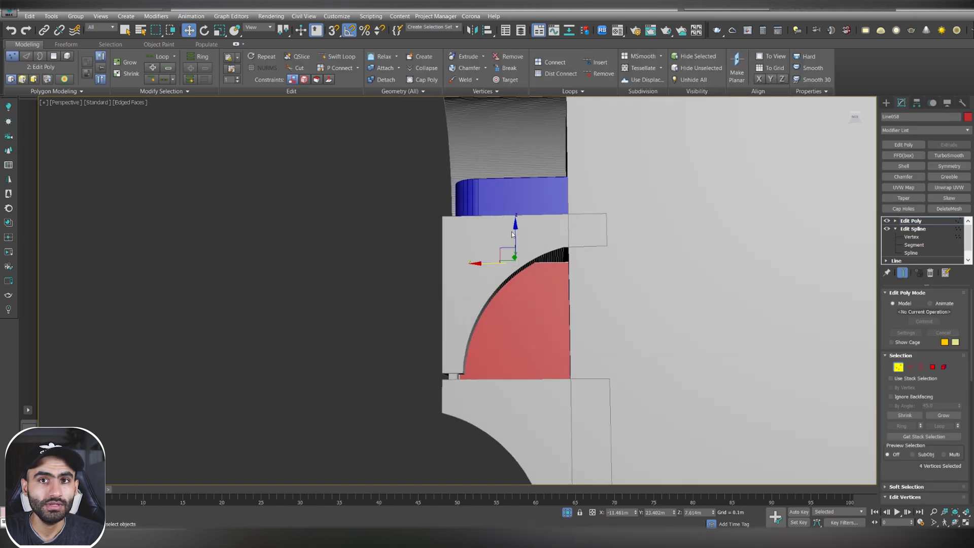
pyautogui.scroll(-10, 516, 230)
pyautogui.keyDown('alt'); pyautogui.moveTo(516, 230); pyautogui.dragTo(548, 294, button='middle'); pyautogui.keyUp('alt')
pyautogui.scroll(-2, 548, 294)
pyautogui.click(899, 367)
# Place a copy of the U-shaped railing on the side facade's upper recessed balcony at about Z 21.17 m
pyautogui.click(495, 345)
pyautogui.keyDown('alt'); pyautogui.moveTo(494, 345); pyautogui.dragTo(432, 355, button='middle'); pyautogui.keyUp('alt')
pyautogui.scroll(7, 456, 335)
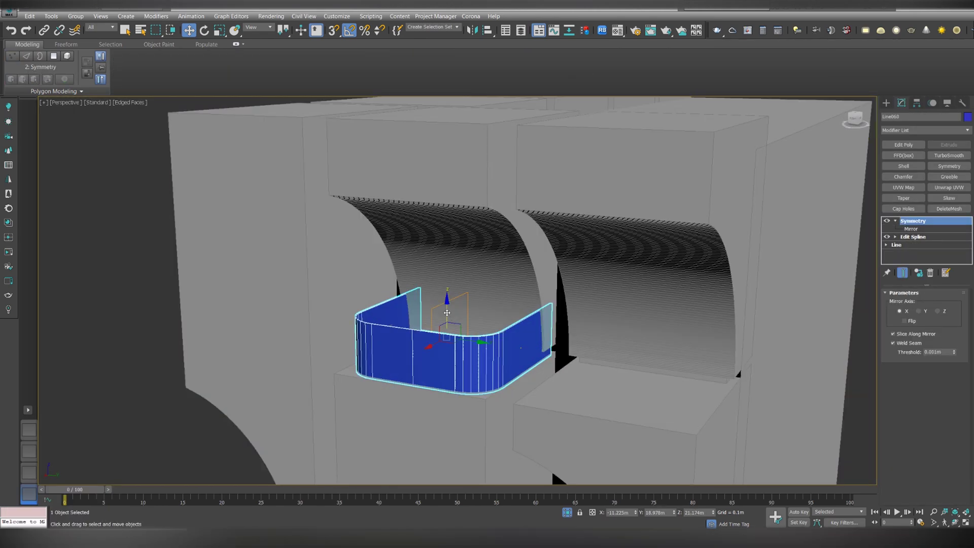
pyautogui.moveTo(447, 308); pyautogui.dragTo(447, 310)
pyautogui.keyDown('alt'); pyautogui.moveTo(447, 325); pyautogui.dragTo(487, 309, button='middle'); pyautogui.keyUp('alt')
# Clone the U-shaped railing along the Y axis to the neighbouring recess and align it with that balcony's slab
pyautogui.keyDown('shift'); pyautogui.moveTo(476, 339); pyautogui.dragTo(669, 340); pyautogui.keyUp('shift')
pyautogui.press('Return')
pyautogui.moveTo(698, 363); pyautogui.dragTo(599, 304, button='middle')
pyautogui.scroll(-5, 599, 304)
pyautogui.moveTo(599, 356); pyautogui.dragTo(605, 255, button='middle')
pyautogui.scroll(6, 543, 337)
pyautogui.moveTo(551, 326); pyautogui.dragTo(535, 339)
pyautogui.scroll(-4, 541, 363)
# Slide the selected side-facade railing sideways to line it up with its balcony
pyautogui.keyDown('alt'); pyautogui.moveTo(541, 362); pyautogui.dragTo(640, 347, button='middle'); pyautogui.keyUp('alt')
pyautogui.click(604, 339)
pyautogui.moveTo(621, 350); pyautogui.dragTo(524, 359)
pyautogui.keyDown('alt'); pyautogui.moveTo(524, 359); pyautogui.dragTo(472, 355, button='middle'); pyautogui.keyUp('alt')
# Clone the railing up to a higher balcony and mirror the copy to suit the opposite corner
pyautogui.click(437, 397)
pyautogui.keyDown('shift'); pyautogui.moveTo(437, 375); pyautogui.dragTo(563, 222); pyautogui.keyUp('shift')
pyautogui.click(473, 32)
pyautogui.click(452, 235)
pyautogui.click(462, 345)
pyautogui.scroll(4, 561, 225)
pyautogui.moveTo(560, 225); pyautogui.dragTo(578, 197, button='middle')
pyautogui.scroll(-3, 529, 269)
# Rotate the copied U-shaped railing about the Z axis toward the front facade and move it to its recess
pyautogui.click(578, 195)
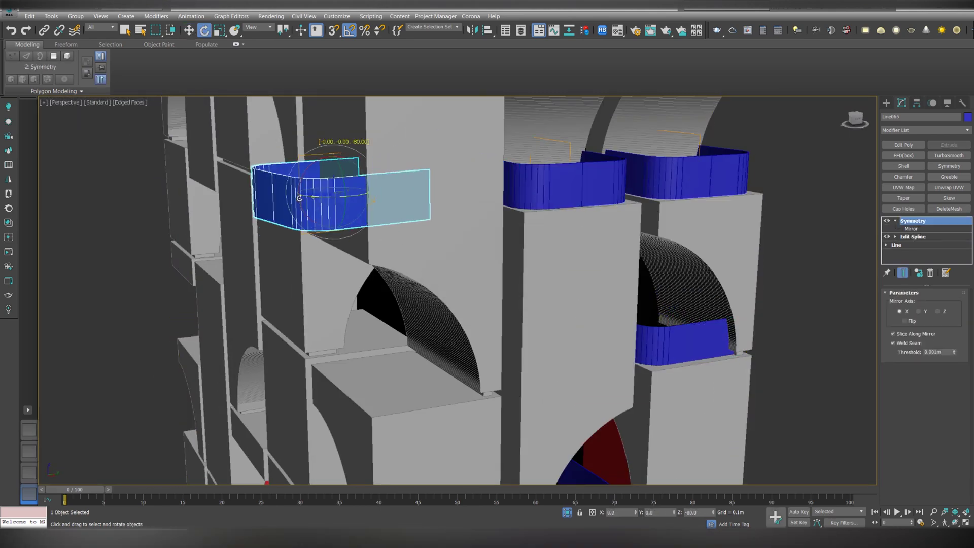
pyautogui.moveTo(332, 161); pyautogui.dragTo(337, 339)
pyautogui.moveTo(374, 372); pyautogui.dragTo(442, 367)
pyautogui.keyDown('alt'); pyautogui.moveTo(447, 367); pyautogui.dragTo(523, 345, button='middle'); pyautogui.keyUp('alt')
# In the Front view, clone the U-shaped railing as an instance into the second bay's recess and center it there
pyautogui.hotkey('alt', 'w')
pyautogui.middleClick(440, 328)
pyautogui.hotkey('alt', 'w')
pyautogui.press('z')
pyautogui.moveTo(483, 292); pyautogui.dragTo(444, 291)
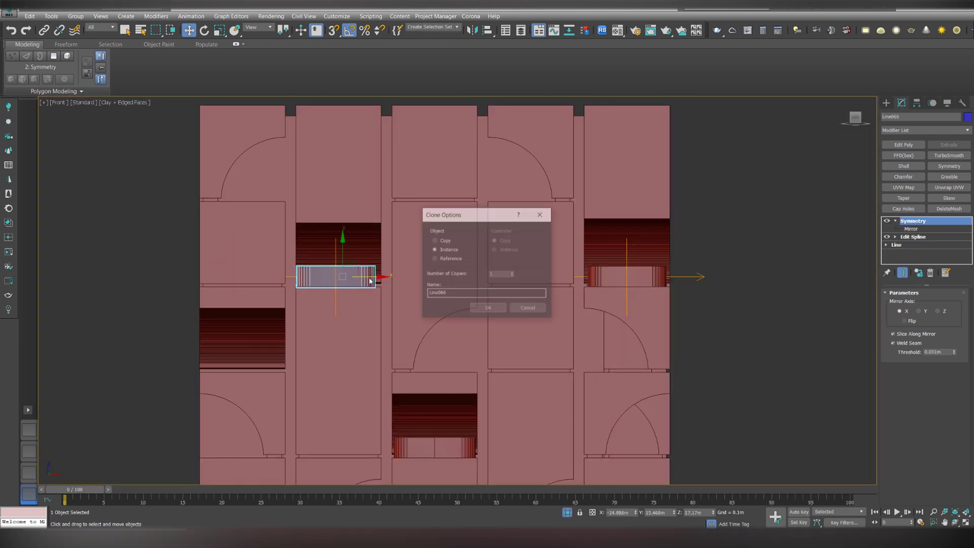
pyautogui.press('Return')
pyautogui.scroll(6, 346, 290)
pyautogui.moveTo(372, 231); pyautogui.dragTo(385, 230)
pyautogui.scroll(-3, 366, 243)
# Clone the U-shaped railing down into the recess of the first bay and seat it on the slab
pyautogui.moveTo(355, 238); pyautogui.dragTo(482, 213, button='middle')
pyautogui.keyDown('shift'); pyautogui.moveTo(488, 203); pyautogui.dragTo(350, 320); pyautogui.keyUp('shift')
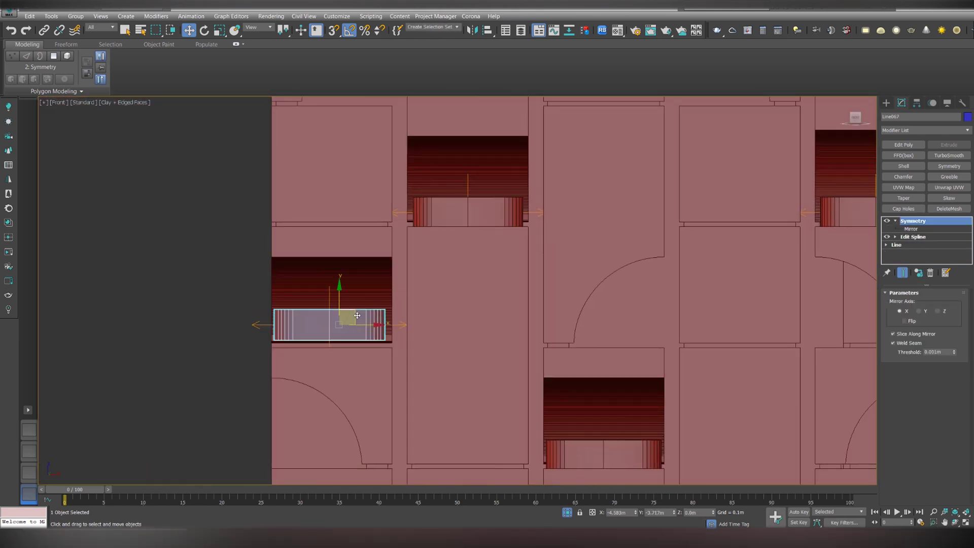
pyautogui.press('Return')
pyautogui.scroll(4, 332, 328)
# Clone the rounded railing across to the fourth bay's top arch, mirror it on the X axis, and seat it in the opening
pyautogui.scroll(-8, 375, 332)
pyautogui.moveTo(527, 390); pyautogui.dragTo(425, 391, button='middle')
pyautogui.moveTo(520, 224); pyautogui.dragTo(421, 158, button='middle')
pyautogui.click(473, 431)
pyautogui.scroll(-2, 477, 409)
pyautogui.press('z')
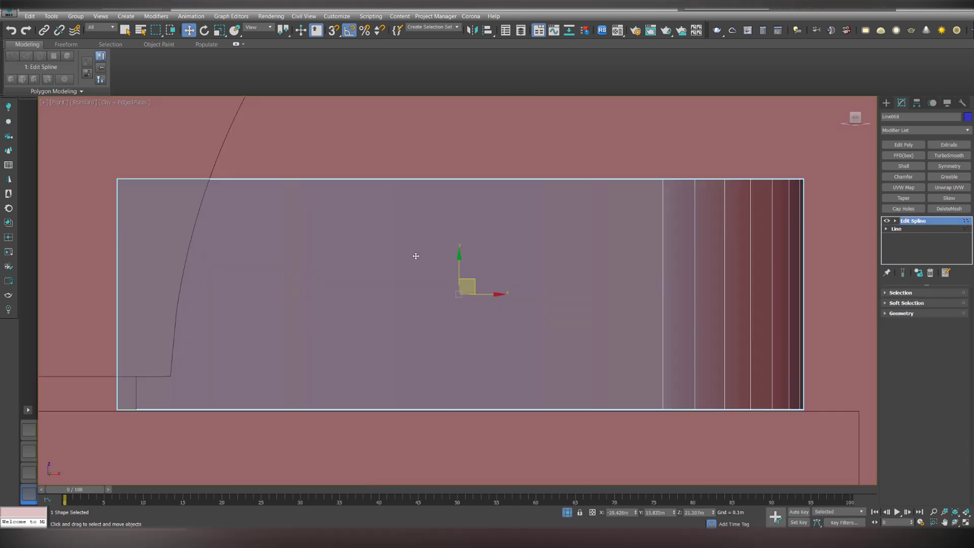
pyautogui.scroll(-7, 241, 320)
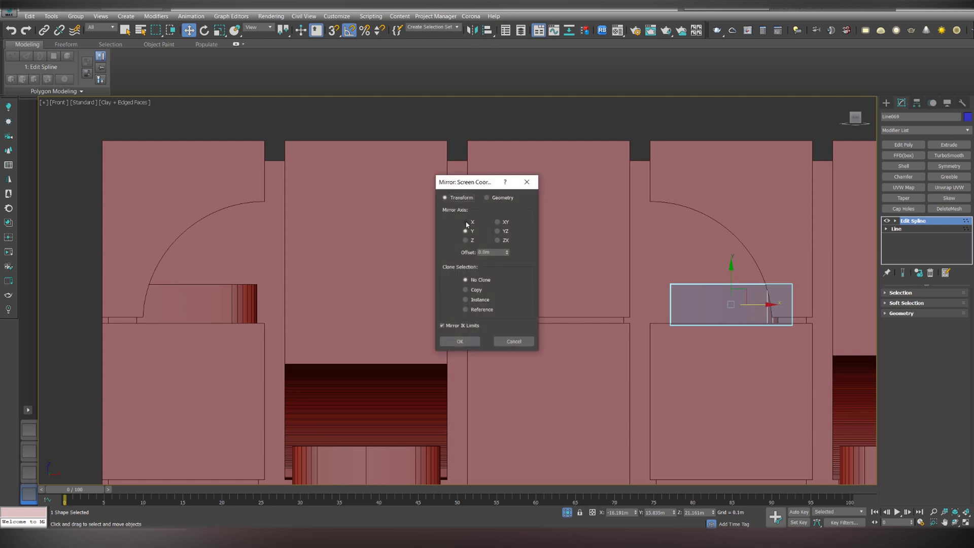
pyautogui.click(466, 223)
pyautogui.click(459, 342)
pyautogui.scroll(4, 747, 305)
pyautogui.moveTo(747, 306); pyautogui.dragTo(646, 301, button='middle')
pyautogui.moveTo(646, 297); pyautogui.dragTo(623, 298)
# Clone the first bay's top rounded railing down into the third bay's arch and set it on the slab
pyautogui.scroll(-8, 623, 300)
pyautogui.moveTo(626, 315); pyautogui.dragTo(570, 240, button='middle')
pyautogui.keyDown('shift'); pyautogui.moveTo(323, 227); pyautogui.dragTo(467, 357); pyautogui.keyUp('shift')
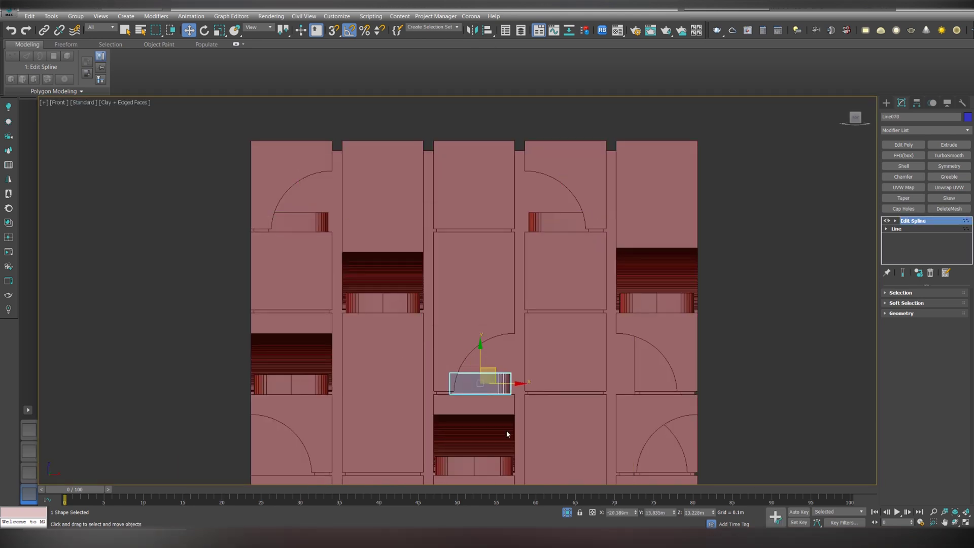
pyautogui.press('z')
# Place a clone of the mirrored rounded railing in the first bay's lower arch, aligned with the slab
pyautogui.scroll(-8, 521, 301)
pyautogui.moveTo(574, 149); pyautogui.dragTo(612, 197, button='middle')
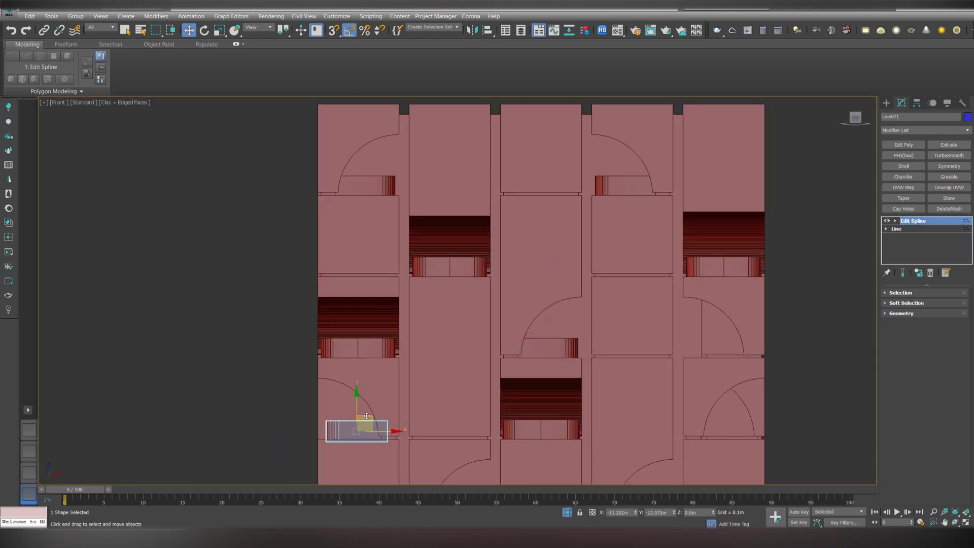
pyautogui.scroll(8, 366, 415)
pyautogui.scroll(-9, 390, 391)
# Try to clone the fourth bay's lower rounded railing into the fifth bay's double arch
pyautogui.moveTo(496, 419); pyautogui.dragTo(316, 357, button='middle')
pyautogui.click(406, 387)
pyautogui.scroll(3, 384, 394)
pyautogui.moveTo(415, 386); pyautogui.dragTo(354, 397, button='middle')
pyautogui.keyDown('shift'); pyautogui.moveTo(384, 382); pyautogui.dragTo(473, 298); pyautogui.keyUp('shift')
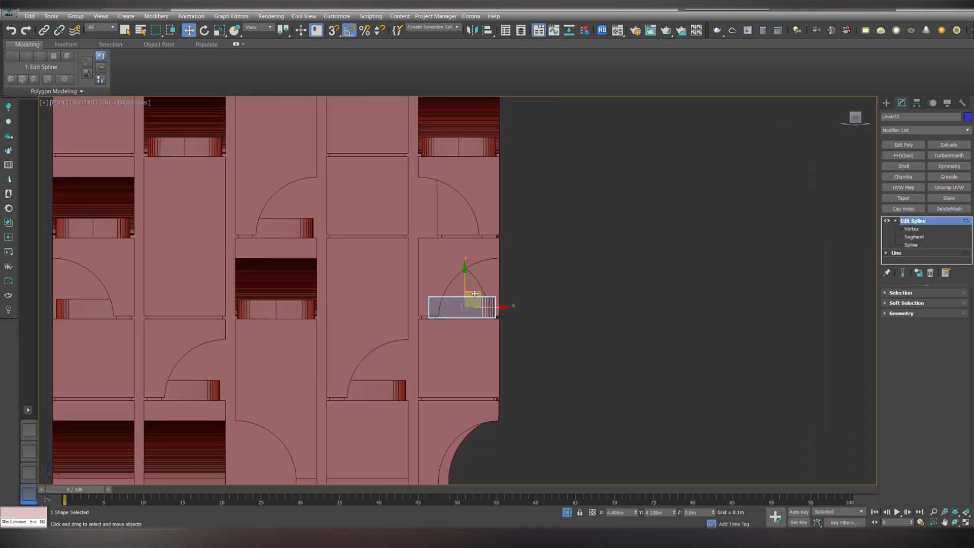
pyautogui.press('Return')
pyautogui.scroll(9, 464, 306)
pyautogui.press('p')
pyautogui.scroll(-5, 489, 297)
pyautogui.keyDown('alt'); pyautogui.moveTo(489, 297); pyautogui.dragTo(472, 325, button='middle'); pyautogui.keyUp('alt')
pyautogui.click(792, 254)
# In the Front view, clone the fourth bay's mirrored top railing into the fifth bay's upper arch and align it there
pyautogui.press('f')
pyautogui.click(254, 196)
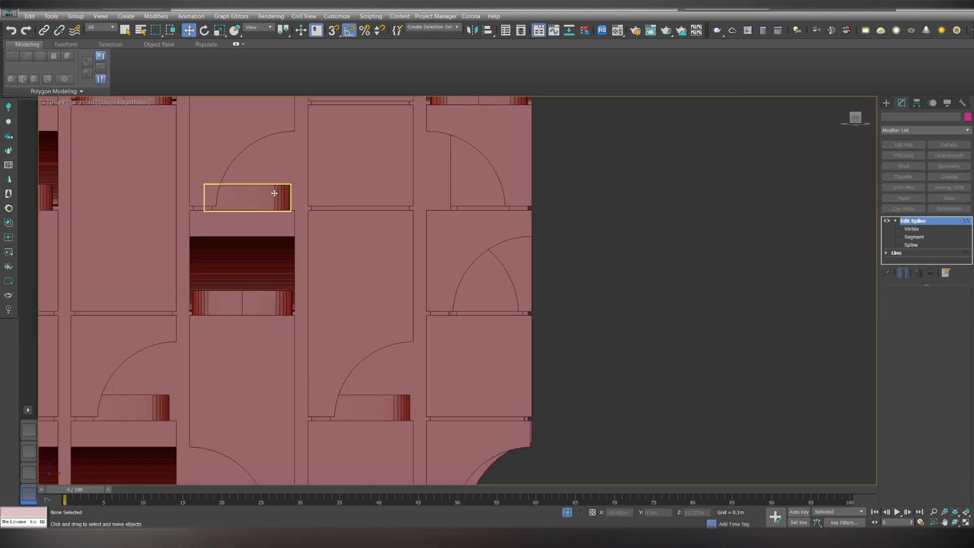
pyautogui.moveTo(439, 165); pyautogui.dragTo(503, 361, button='middle')
pyautogui.click(404, 184)
pyautogui.click(489, 309)
pyautogui.scroll(5, 543, 407)
pyautogui.moveTo(534, 355); pyautogui.dragTo(511, 353)
# Compare the balconies in the Perspective view with the corner arches and railings in the reference photo
pyautogui.press('p')
pyautogui.moveTo(603, 391)
pyautogui.mouseDown(button='middle')
pyautogui.moveTo(583, 355)
pyautogui.moveTo(597, 357)
pyautogui.moveTo(511, 355)
pyautogui.moveTo(604, 351)
pyautogui.mouseUp(button='middle')
pyautogui.scroll(-5, 556, 358)
pyautogui.hotkey('alt', 'Tab')
pyautogui.scroll(-4, 673, 208)
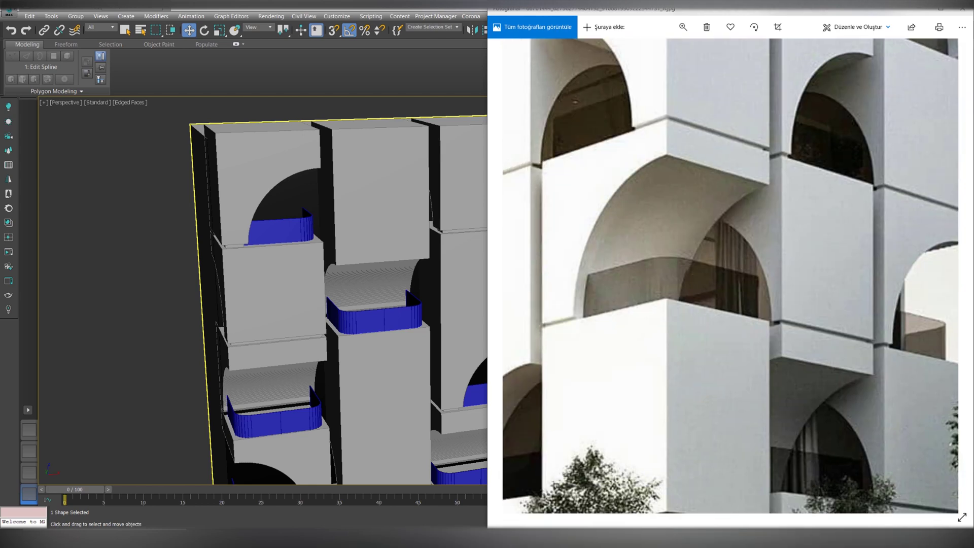
pyautogui.hotkey('alt', 'Tab')
pyautogui.scroll(5, 560, 307)
pyautogui.keyDown('alt'); pyautogui.moveTo(560, 307); pyautogui.dragTo(512, 304, button='middle'); pyautogui.keyUp('alt')
# In the Right view, clone the side facade's U-shaped railing into the corner column's recess and seat it on the slab
pyautogui.click(596, 406)
pyautogui.keyDown('alt'); pyautogui.moveTo(596, 406); pyautogui.dragTo(548, 396, button='middle'); pyautogui.keyUp('alt')
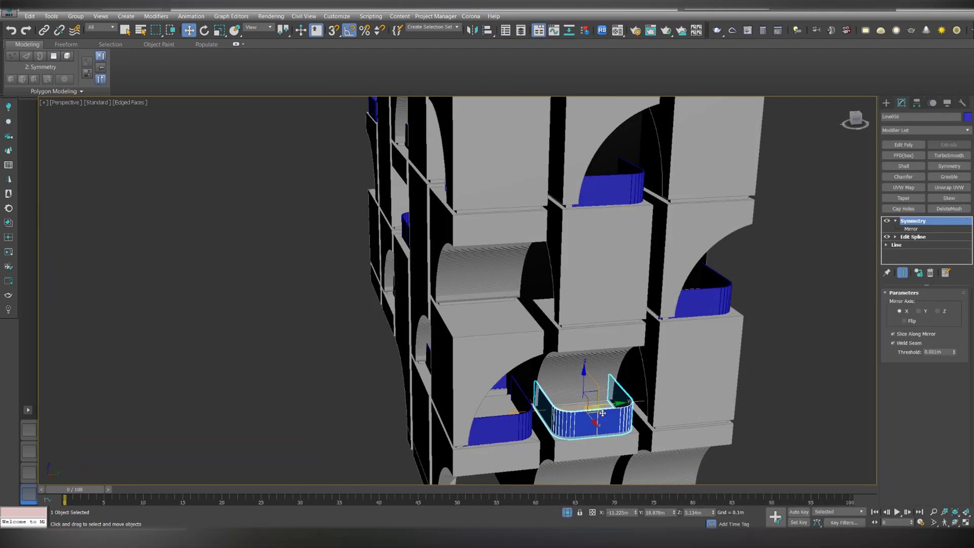
pyautogui.press('f')
pyautogui.press('r')
pyautogui.click(480, 309)
pyautogui.scroll(10, 369, 233)
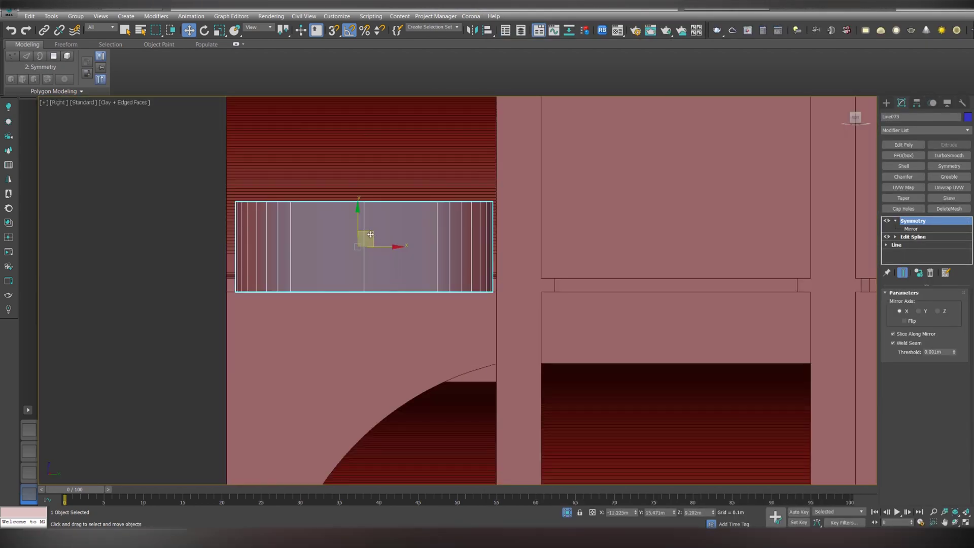
# Clone the red glass panel into the corner balcony recess and shift its edge vertices to fit the arched opening
pyautogui.scroll(-10, 365, 236)
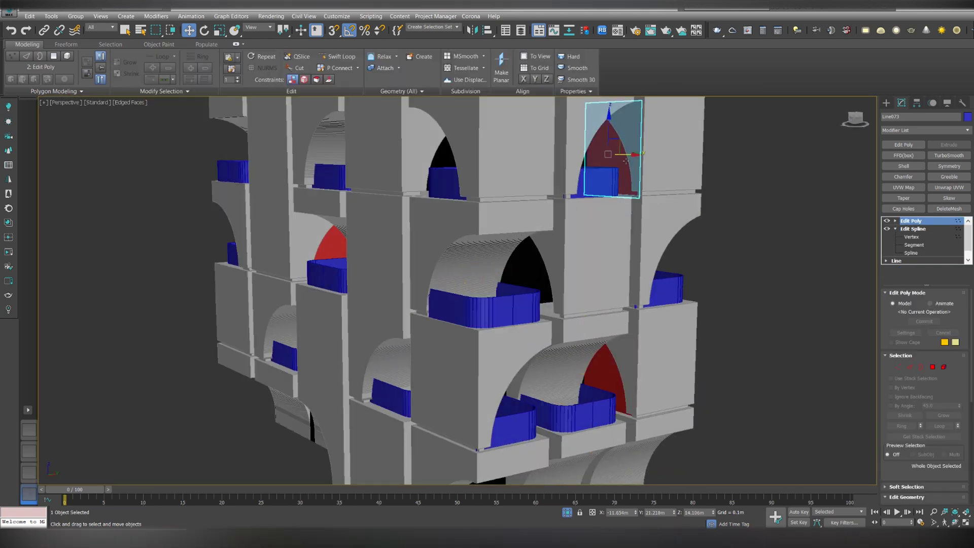
pyautogui.keyDown('shift'); pyautogui.moveTo(528, 260); pyautogui.dragTo(536, 260); pyautogui.keyUp('shift')
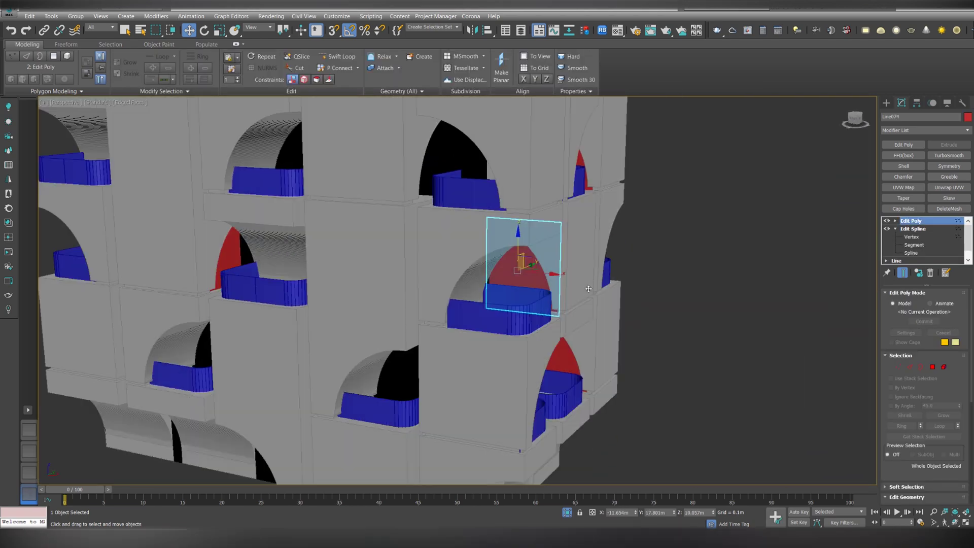
pyautogui.scroll(10, 477, 261)
pyautogui.scroll(-6, 477, 261)
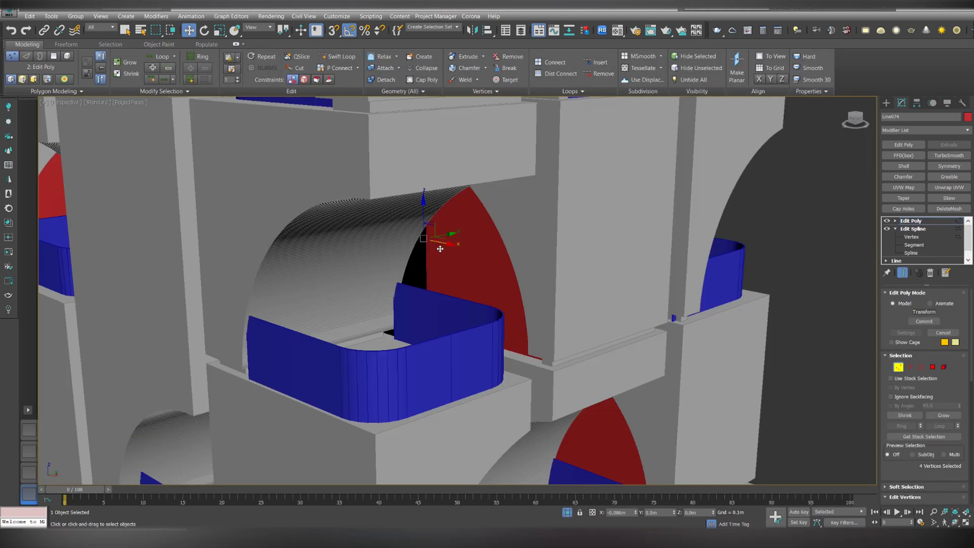
pyautogui.press('1')
pyautogui.scroll(3, 518, 329)
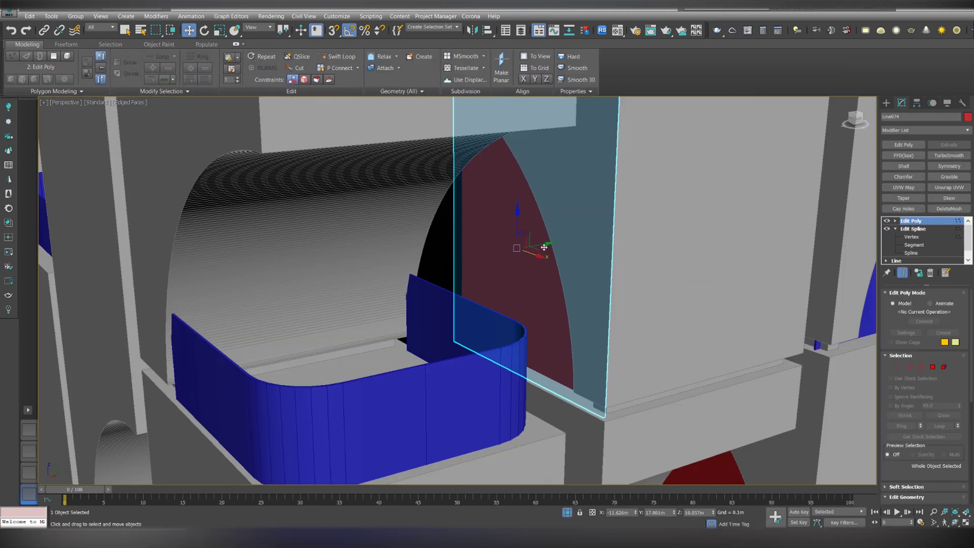
pyautogui.scroll(-8, 519, 329)
pyautogui.moveTo(518, 329)
pyautogui.keyDown('alt'); pyautogui.mouseDown(button='middle')
pyautogui.moveTo(470, 325)
pyautogui.moveTo(609, 355)
pyautogui.moveTo(482, 345)
pyautogui.moveTo(551, 363)
pyautogui.moveTo(507, 330)
pyautogui.mouseUp(button='middle'); pyautogui.keyUp('alt')
pyautogui.scroll(3, 550, 363)
# Clone the corner glass panel down to the lower side-facade recess and rotate it parallel to that balcony's front
pyautogui.hotkey('alt', 'Tab')
pyautogui.scroll(-5, 660, 282)
pyautogui.scroll(4, 733, 407)
pyautogui.hotkey('alt', 'Tab')
pyautogui.moveTo(493, 216)
pyautogui.keyDown('shift'); pyautogui.mouseDown()
pyautogui.moveTo(512, 363)
pyautogui.moveTo(522, 361)
pyautogui.moveTo(497, 348)
pyautogui.mouseUp(); pyautogui.keyUp('shift')
pyautogui.click(489, 309)
pyautogui.press('e')
pyautogui.scroll(5, 508, 356)
pyautogui.press('w')
pyautogui.keyDown('alt'); pyautogui.moveTo(498, 345); pyautogui.dragTo(444, 350, button='middle'); pyautogui.keyUp('alt')
# Adjust the lower glass panel's side-edge vertices to the recess and check its geometry in isolation
pyautogui.click(899, 366)
pyautogui.moveTo(333, 238); pyautogui.dragTo(386, 464)
pyautogui.keyDown('alt'); pyautogui.moveTo(398, 333); pyautogui.dragTo(376, 330, button='middle'); pyautogui.keyUp('alt')
pyautogui.scroll(-4, 489, 337)
pyautogui.scroll(4, 507, 328)
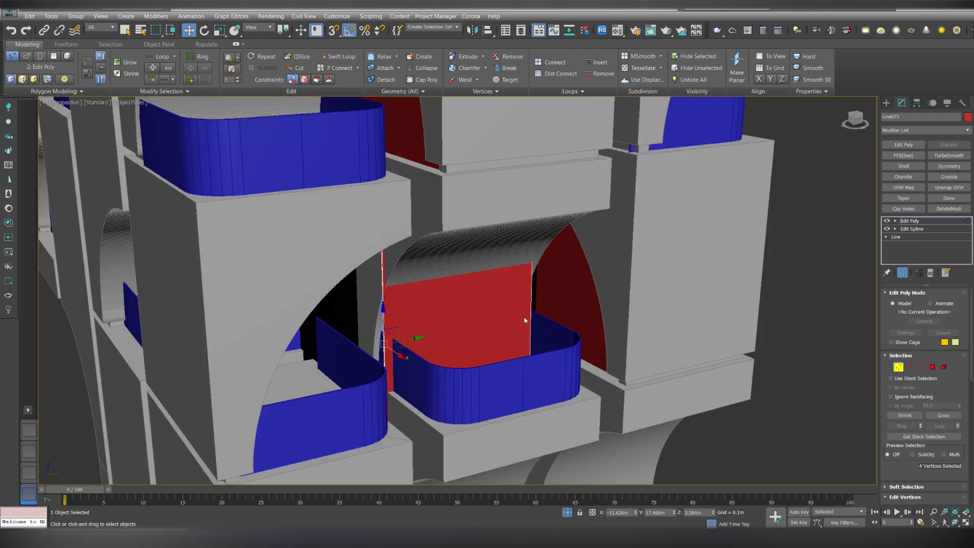
pyautogui.hotkey('alt', 'q')
pyautogui.keyDown('alt'); pyautogui.moveTo(450, 355); pyautogui.dragTo(548, 330, button='middle'); pyautogui.keyUp('alt')
pyautogui.press('4')
pyautogui.click(318, 276)
pyautogui.keyDown('alt'); pyautogui.moveTo(317, 276); pyautogui.dragTo(284, 304, button='middle'); pyautogui.keyUp('alt')
pyautogui.hotkey('alt', 'q')
pyautogui.scroll(-2, 331, 352)
# In the Right view, raise the glass panel's bottom vertices toward the slab and adjust its top vertices to the vault
pyautogui.press('1')
pyautogui.press('r')
pyautogui.scroll(5, 463, 413)
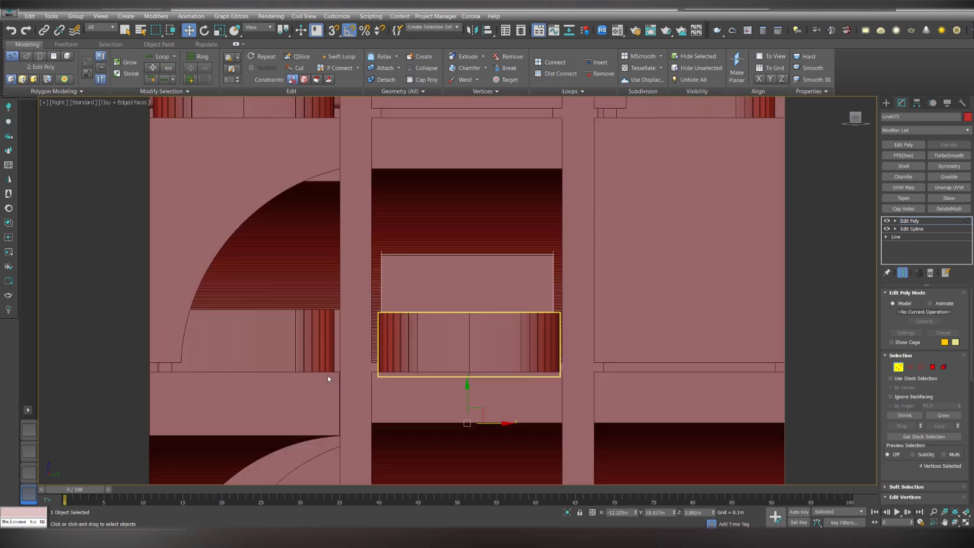
pyautogui.moveTo(467, 393); pyautogui.dragTo(467, 341)
pyautogui.press('F3')
pyautogui.moveTo(361, 188); pyautogui.dragTo(573, 229)
pyautogui.press('F3')
pyautogui.scroll(-2, 442, 209)
pyautogui.keyDown('alt'); pyautogui.moveTo(461, 226); pyautogui.dragTo(500, 248, button='middle'); pyautogui.keyUp('alt')
pyautogui.press('1')
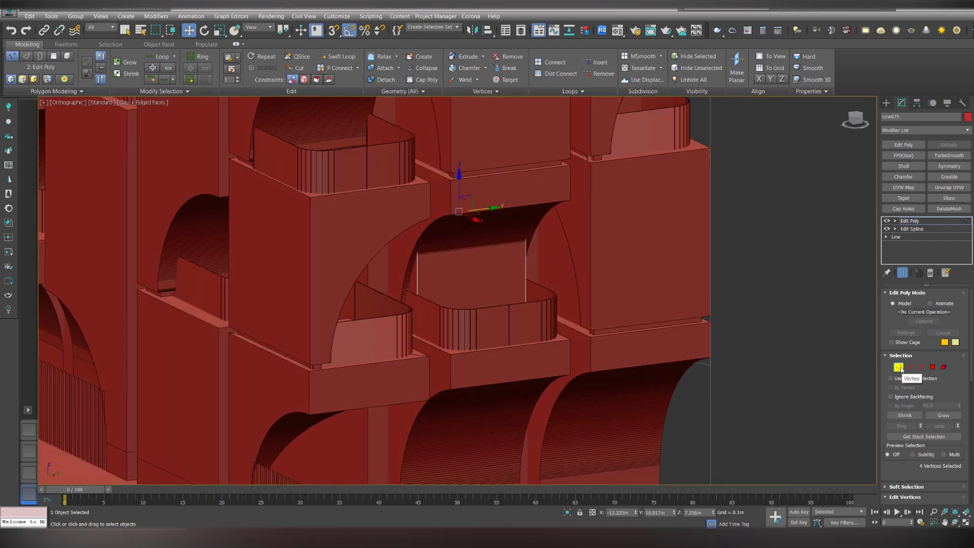
pyautogui.scroll(2, 472, 296)
# Clone the fitted glass panel into the corner column's recess behind its U-shaped railing in the Right view
pyautogui.click(856, 120)
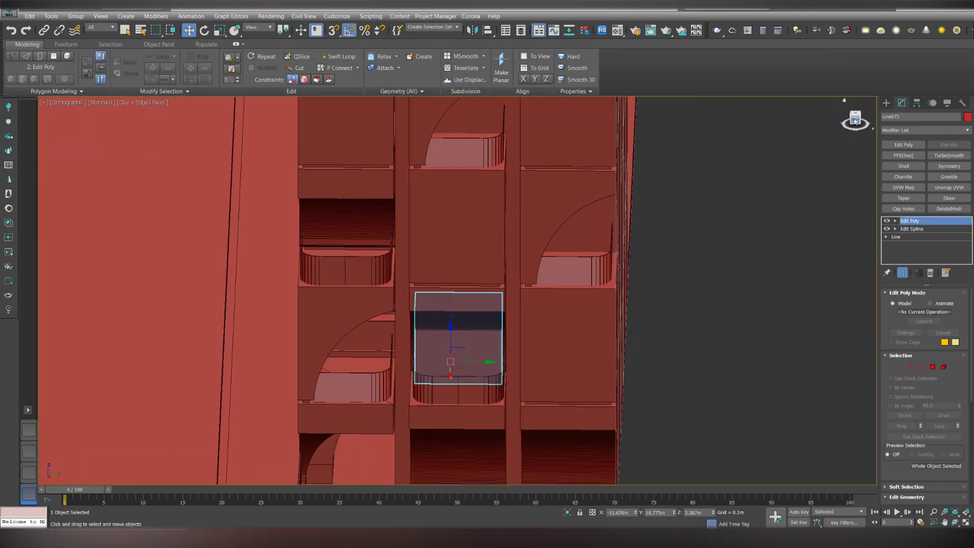
pyautogui.click(393, 247)
pyautogui.scroll(3, 420, 237)
pyautogui.scroll(-6, 325, 416)
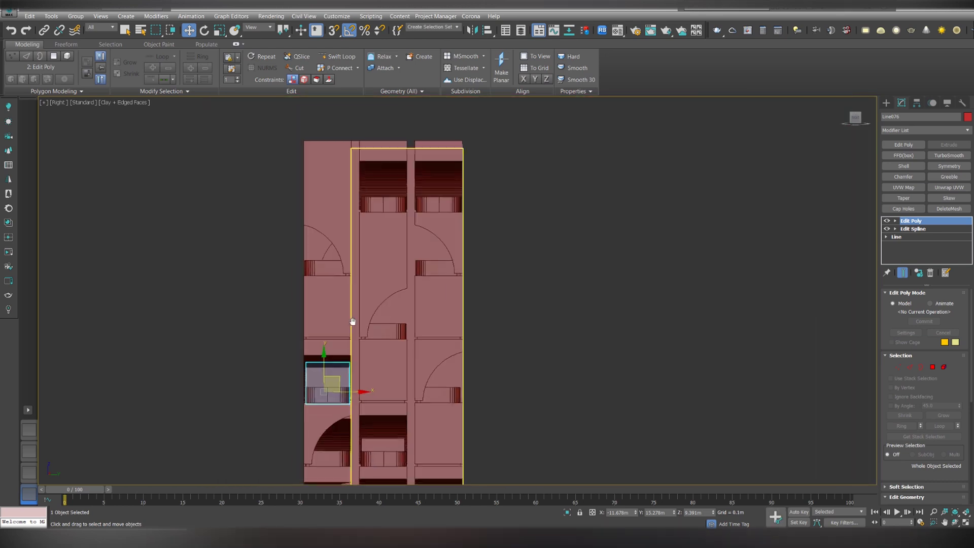
# Clone the glass panel up to the second column's top recess and align it behind the railing
pyautogui.keyDown('shift'); pyautogui.moveTo(332, 385); pyautogui.dragTo(391, 196); pyautogui.keyUp('shift')
pyautogui.click(482, 312)
pyautogui.scroll(6, 396, 184)
pyautogui.moveTo(364, 275); pyautogui.dragTo(353, 275)
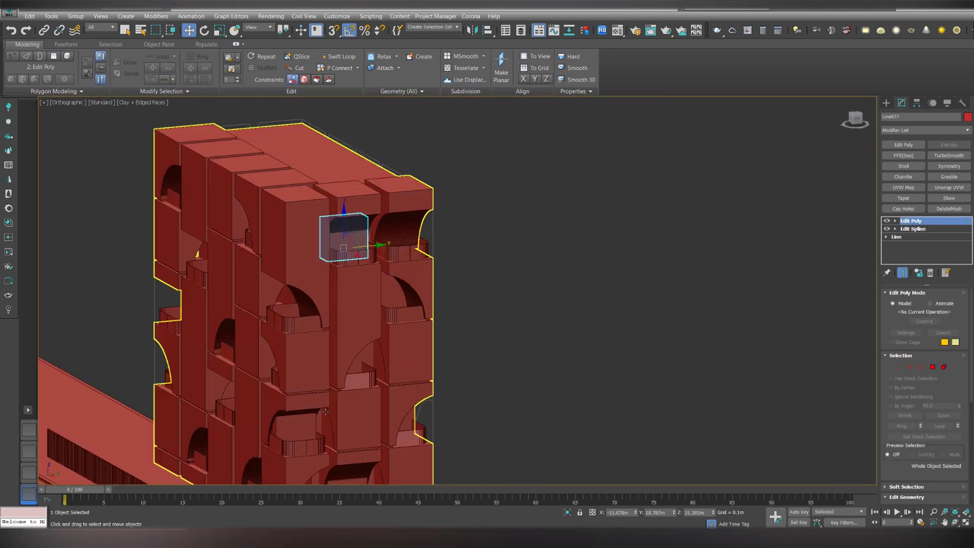
pyautogui.scroll(4, 350, 237)
pyautogui.keyDown('alt'); pyautogui.moveTo(350, 239); pyautogui.dragTo(350, 259, button='middle'); pyautogui.keyUp('alt')
pyautogui.moveTo(350, 287); pyautogui.dragTo(354, 290)
# In the Right view, clone the top glass panel across into the third column's top recess
pyautogui.press('v')
pyautogui.press('r')
pyautogui.press('z')
pyautogui.scroll(-3, 492, 230)
pyautogui.moveTo(492, 230); pyautogui.dragTo(367, 242, button='middle')
pyautogui.keyDown('shift'); pyautogui.moveTo(366, 307); pyautogui.dragTo(580, 307); pyautogui.keyUp('shift')
pyautogui.click(484, 310)
# Try cloning the third column's glass panel straight down to a lower balcony, and delete the copy
pyautogui.scroll(-3, 553, 277)
pyautogui.moveTo(559, 272); pyautogui.dragTo(564, 184, button='middle')
pyautogui.keyDown('shift'); pyautogui.moveTo(548, 189); pyautogui.dragTo(548, 349); pyautogui.keyUp('shift')
pyautogui.click(486, 309)
pyautogui.scroll(3, 556, 319)
pyautogui.keyDown('alt'); pyautogui.moveTo(556, 319); pyautogui.dragTo(463, 320, button='middle'); pyautogui.keyUp('alt')
pyautogui.moveTo(451, 283); pyautogui.dragTo(479, 307)
pyautogui.press('Delete')
# Clone a side-facade glass panel across toward the front facade's end-bay recess
pyautogui.scroll(-3, 488, 293)
pyautogui.click(416, 355)
pyautogui.keyDown('alt'); pyautogui.moveTo(416, 350); pyautogui.dragTo(447, 340, button='middle'); pyautogui.keyUp('alt')
pyautogui.click(320, 219)
pyautogui.keyDown('shift'); pyautogui.moveTo(318, 222); pyautogui.dragTo(120, 360); pyautogui.keyUp('shift')
pyautogui.click(486, 309)
# Show all four viewports and rotate the cloned glass panel to face the front facade
pyautogui.press('v')
pyautogui.press('r')
pyautogui.moveTo(304, 350); pyautogui.dragTo(333, 188, button='middle')
pyautogui.hotkey('alt', 'w')
pyautogui.moveTo(513, 147); pyautogui.dragTo(548, 218, button='middle')
pyautogui.press('e')
pyautogui.moveTo(538, 223); pyautogui.dragTo(664, 246)
pyautogui.press('w')
pyautogui.scroll(1, 535, 241)
pyautogui.press('z')
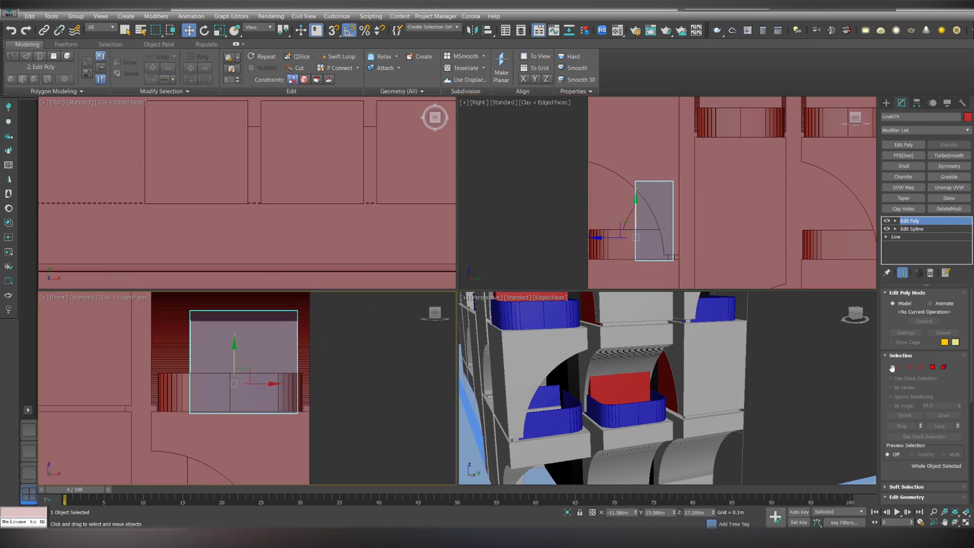
# Maximize the Front view and fit the rotated glass panel into the front facade's end-bay recess
pyautogui.click(895, 371)
pyautogui.hotkey('alt', 'w')
pyautogui.moveTo(335, 218); pyautogui.dragTo(406, 401)
pyautogui.moveTo(405, 309); pyautogui.dragTo(365, 308)
# Clone the glass panel horizontally across the front facade into the second column's balcony recess
pyautogui.scroll(-3, 421, 304)
pyautogui.moveTo(421, 303); pyautogui.dragTo(577, 284, button='middle')
pyautogui.click(898, 367)
pyautogui.keyDown('shift'); pyautogui.moveTo(542, 294); pyautogui.dragTo(273, 293); pyautogui.keyUp('shift')
pyautogui.press('Return')
pyautogui.scroll(4, 308, 285)
pyautogui.scroll(-2, 365, 298)
pyautogui.moveTo(359, 305); pyautogui.dragTo(489, 163, button='middle')
# Check the reference photo and clone the glass panel down into the third column's lower rectangular recess
pyautogui.hotkey('alt', 'Tab')
pyautogui.press('Right')
pyautogui.press('Right')
pyautogui.hotkey('alt', 'Tab')
pyautogui.hotkey('alt', 'Tab')
pyautogui.hotkey('alt', 'Tab')
pyautogui.moveTo(493, 162); pyautogui.dragTo(533, 206, button='middle')
pyautogui.scroll(-2, 486, 406)
pyautogui.moveTo(486, 405)
pyautogui.mouseDown(button='middle')
pyautogui.moveTo(485, 370)
pyautogui.moveTo(464, 338)
pyautogui.mouseUp(button='middle')
pyautogui.keyDown('shift'); pyautogui.moveTo(377, 300); pyautogui.dragTo(619, 399); pyautogui.keyUp('shift')
pyautogui.press('Return')
# Align the new glass panel with its recess in the Front view and adjust its position in Perspective
pyautogui.scroll(4, 622, 404)
pyautogui.moveTo(614, 398); pyautogui.dragTo(467, 293, button='middle')
pyautogui.moveTo(438, 304); pyautogui.dragTo(475, 337)
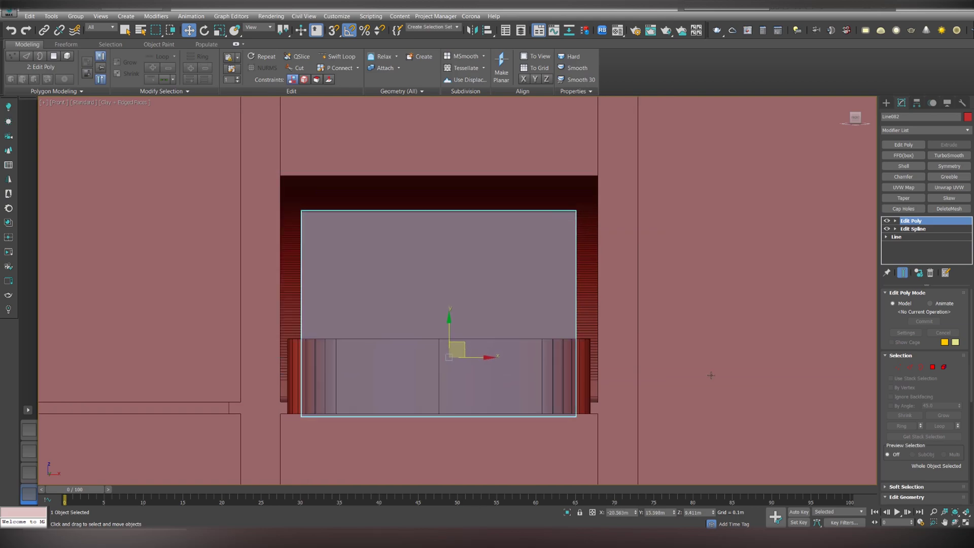
pyautogui.press('p')
pyautogui.moveTo(476, 362)
pyautogui.keyDown('alt'); pyautogui.mouseDown(button='middle')
pyautogui.moveTo(509, 357)
pyautogui.moveTo(474, 356)
pyautogui.moveTo(472, 376)
pyautogui.mouseUp(button='middle'); pyautogui.keyUp('alt')
pyautogui.moveTo(509, 358); pyautogui.dragTo(523, 365)
# Clone the third column's glass panel up into the arched balcony directly above it
pyautogui.scroll(-5, 523, 365)
pyautogui.moveTo(520, 363)
pyautogui.keyDown('alt'); pyautogui.mouseDown(button='middle')
pyautogui.moveTo(556, 376)
pyautogui.moveTo(565, 391)
pyautogui.mouseUp(button='middle'); pyautogui.keyUp('alt')
pyautogui.keyDown('shift'); pyautogui.moveTo(457, 416); pyautogui.dragTo(513, 329); pyautogui.keyUp('shift')
pyautogui.press('Return')
pyautogui.scroll(5, 517, 335)
pyautogui.keyDown('alt'); pyautogui.moveTo(517, 345); pyautogui.dragTo(526, 328, button='middle'); pyautogui.keyUp('alt')
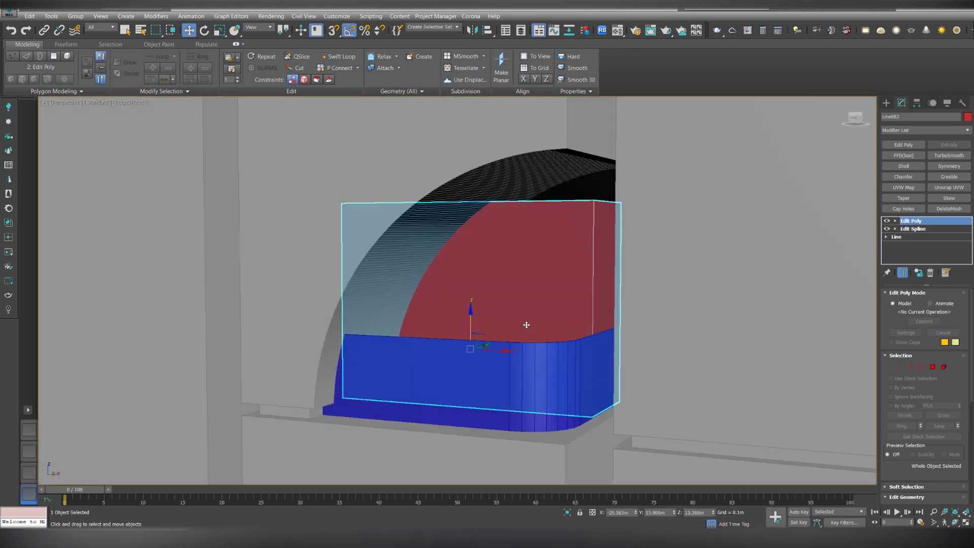
# Select the arched balcony panel's top polygon, and place a copy of the panel in the corner bay's arched balcony
pyautogui.scroll(-6, 525, 328)
pyautogui.press('4')
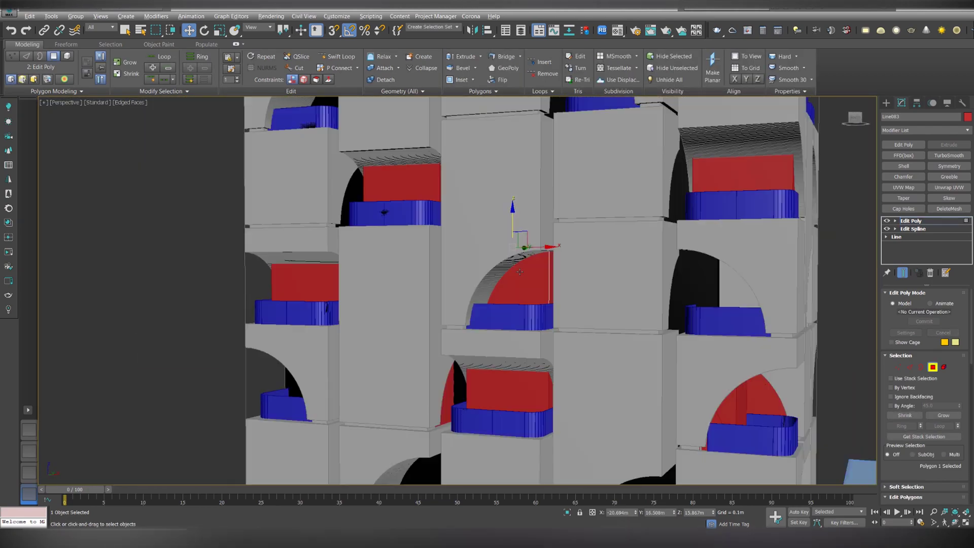
pyautogui.scroll(-5, 518, 272)
pyautogui.click(638, 299)
pyautogui.press('z')
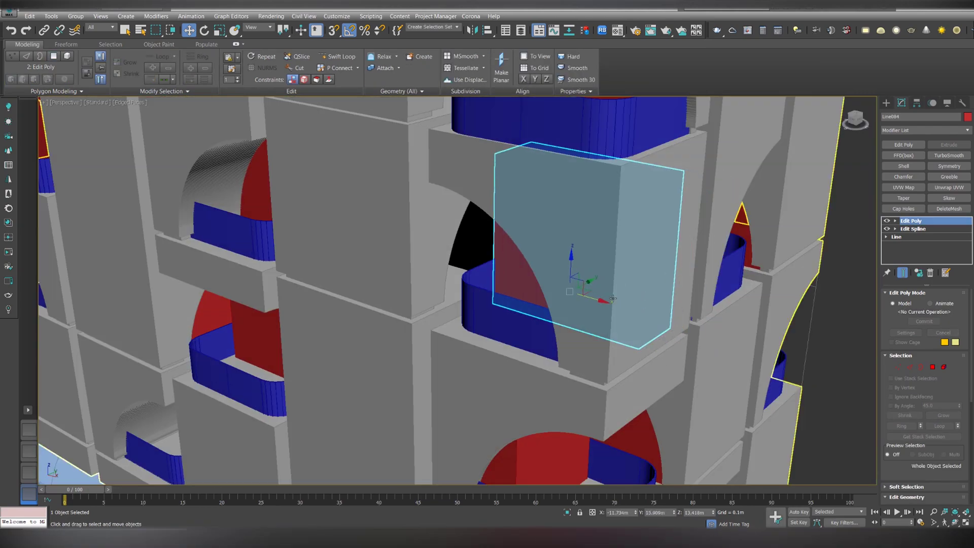
# Clone the corner bay's glass panel up into an upper arched balcony on the front facade
pyautogui.moveTo(638, 299)
pyautogui.keyDown('alt'); pyautogui.mouseDown(button='middle')
pyautogui.moveTo(569, 285)
pyautogui.moveTo(665, 304)
pyautogui.mouseUp(button='middle'); pyautogui.keyUp('alt')
pyautogui.scroll(-5, 627, 355)
pyautogui.keyDown('alt'); pyautogui.moveTo(627, 350); pyautogui.dragTo(654, 335, button='middle'); pyautogui.keyUp('alt')
pyautogui.keyDown('shift'); pyautogui.moveTo(648, 390); pyautogui.dragTo(557, 209); pyautogui.keyUp('shift')
pyautogui.scroll(3, 557, 209)
pyautogui.keyDown('alt'); pyautogui.moveTo(558, 210); pyautogui.dragTo(570, 277, button='middle'); pyautogui.keyUp('alt')
pyautogui.scroll(-3, 533, 226)
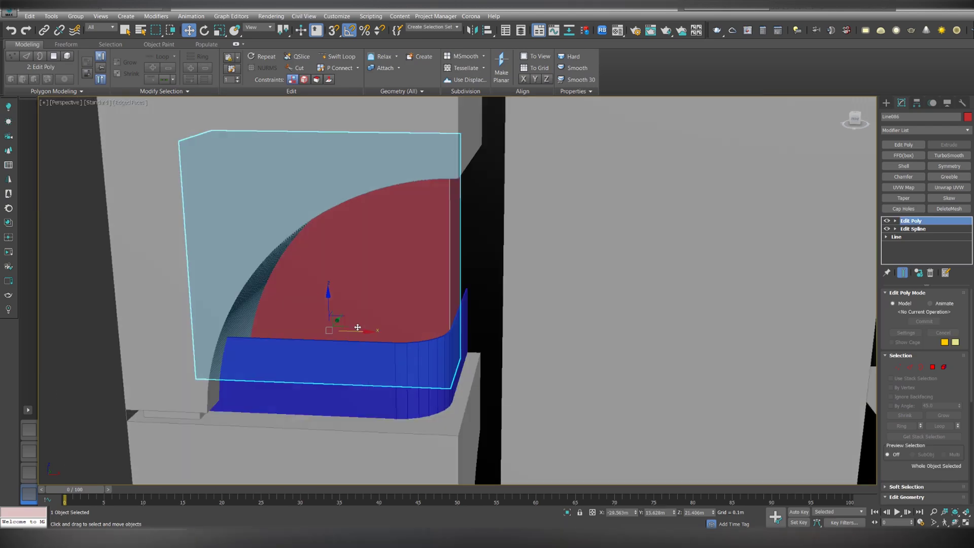
pyautogui.keyDown('alt'); pyautogui.moveTo(359, 326); pyautogui.dragTo(336, 327, button='middle'); pyautogui.keyUp('alt')
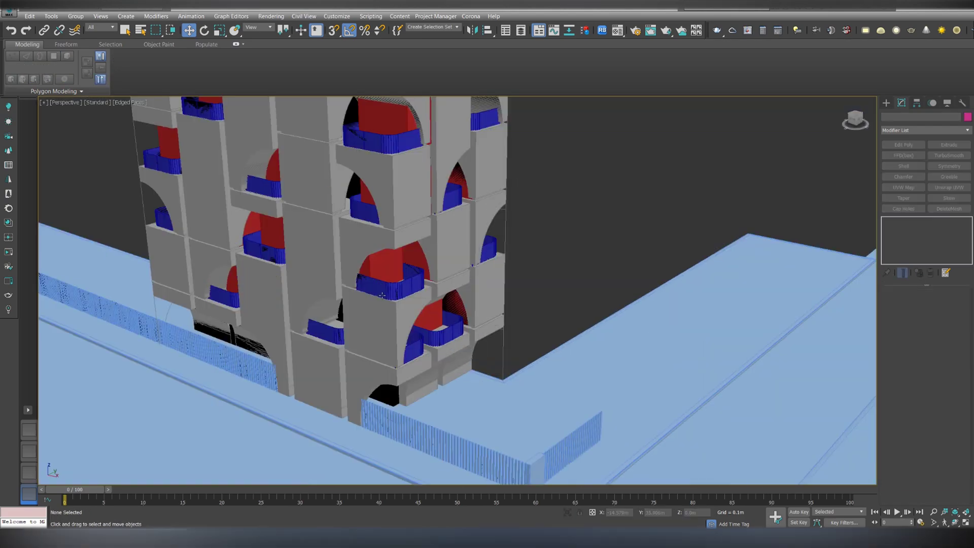
# Review the building in the Front and Perspective views and maximize the camera view
pyautogui.scroll(3, 476, 274)
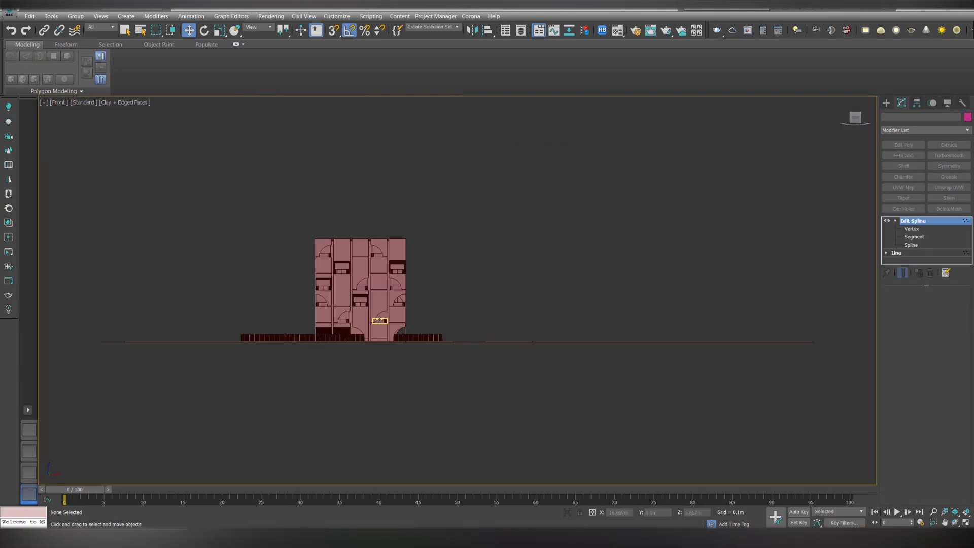
pyautogui.click(568, 341)
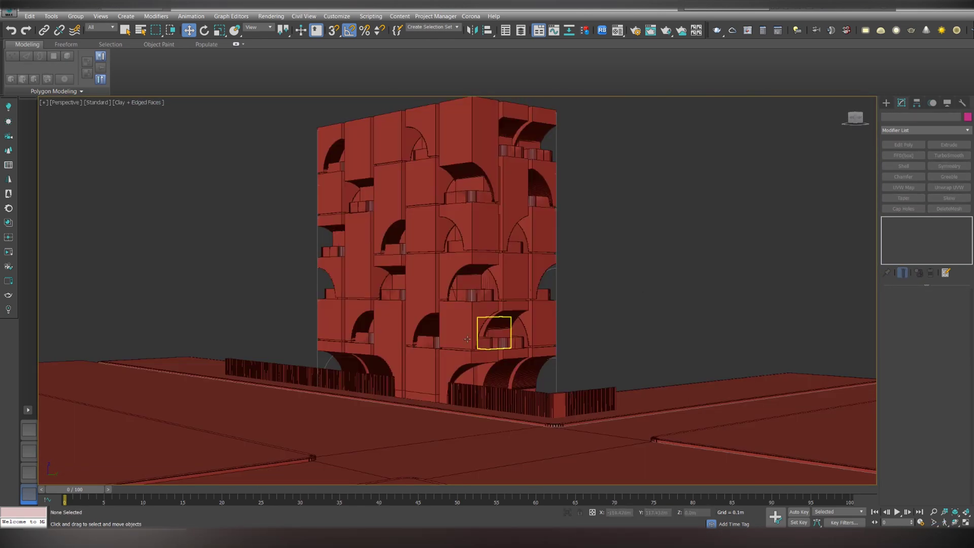
pyautogui.click(467, 338)
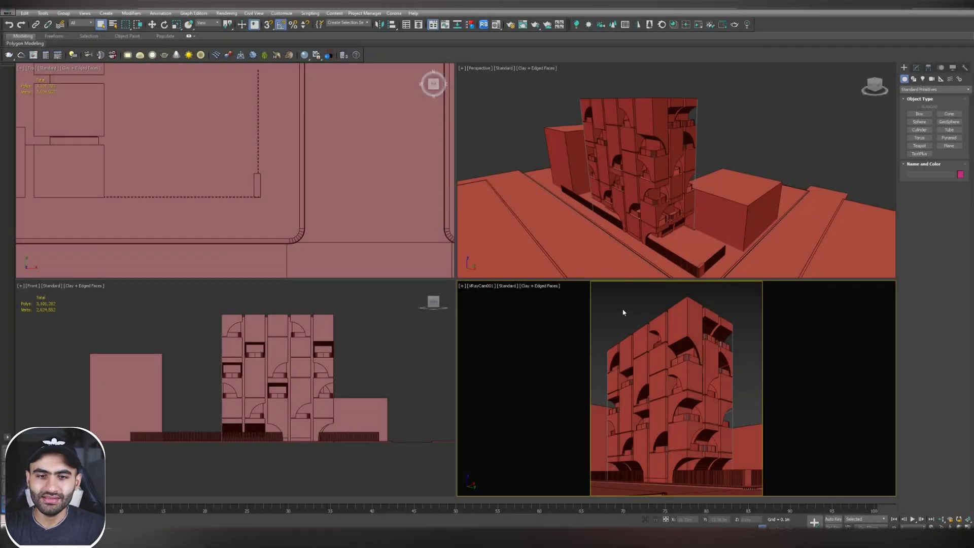
pyautogui.hotkey('alt', 'w')
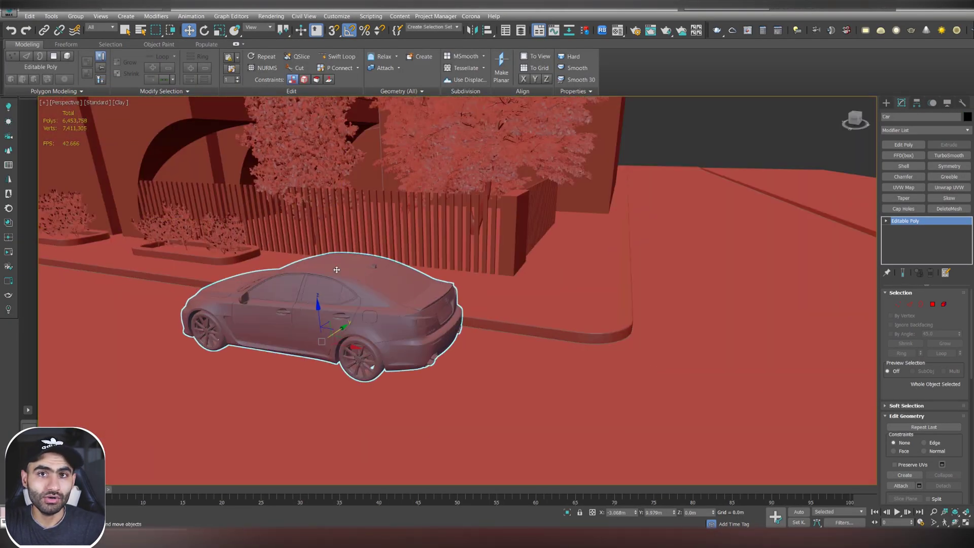
pyautogui.rightClick(333, 265)
pyautogui.click(359, 424)
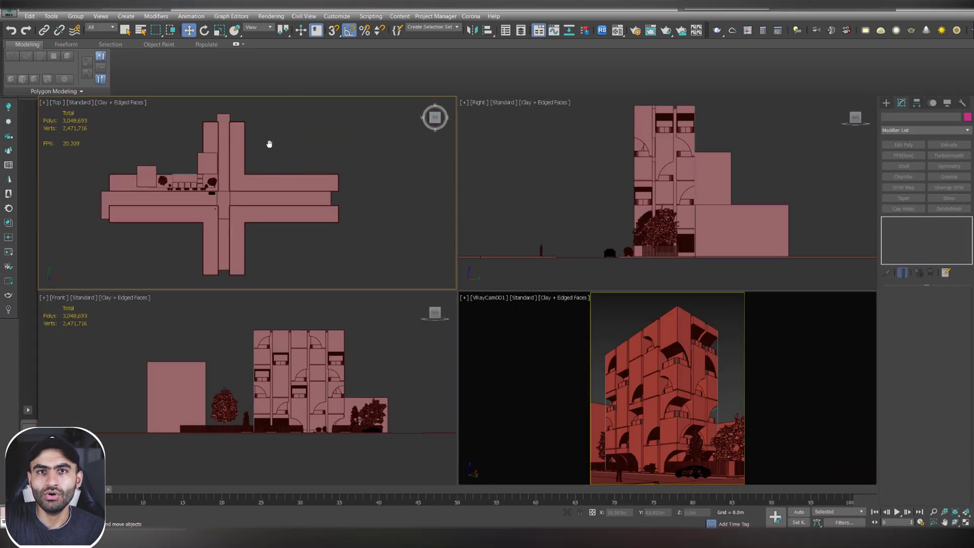
pyautogui.moveTo(310, 153); pyautogui.dragTo(335, 159, button='middle')
pyautogui.hotkey('ctrl', 'a')
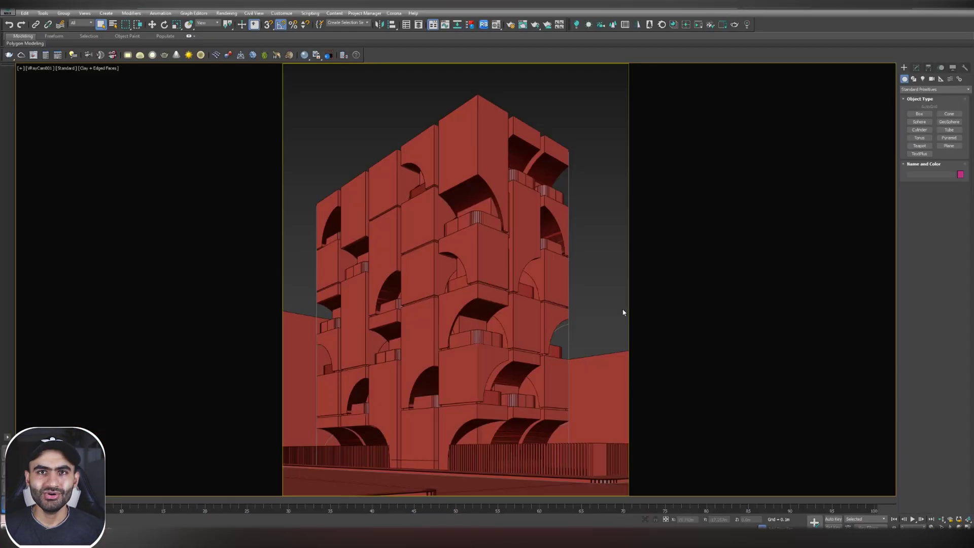